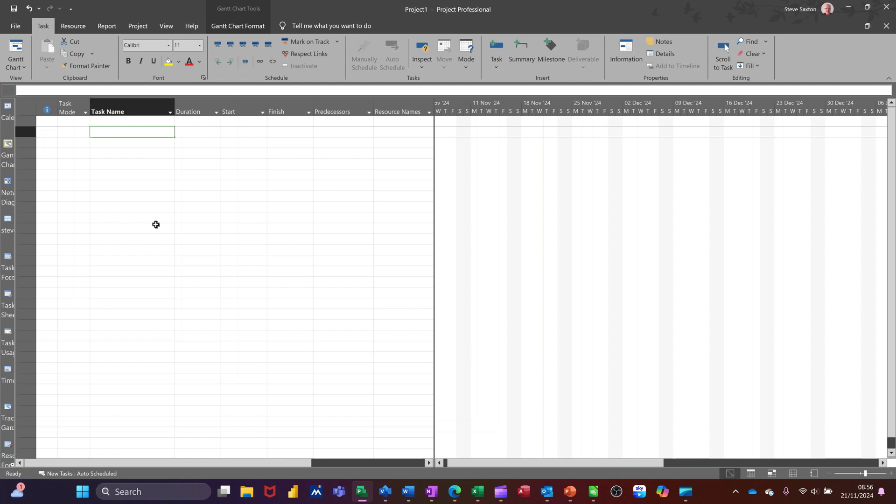
# Enter the first tasks Project A, Go no Go and Task 1
pyautogui.click(126, 121)
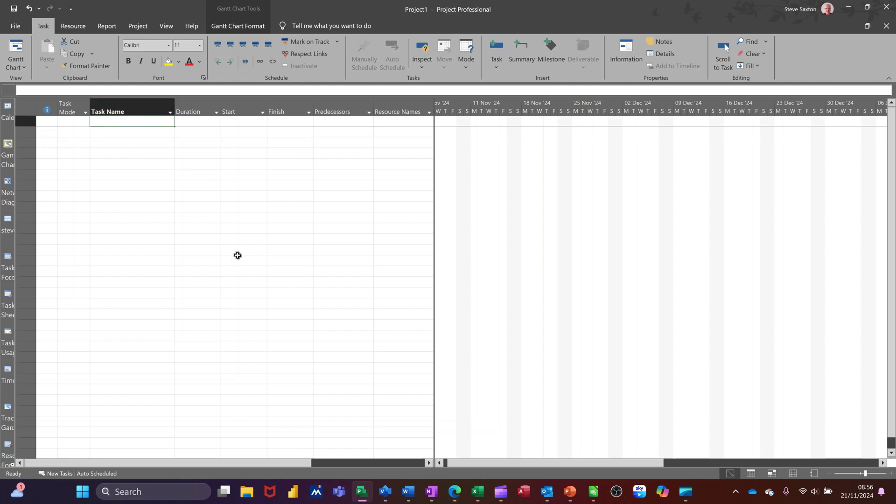
pyautogui.write('Proj')
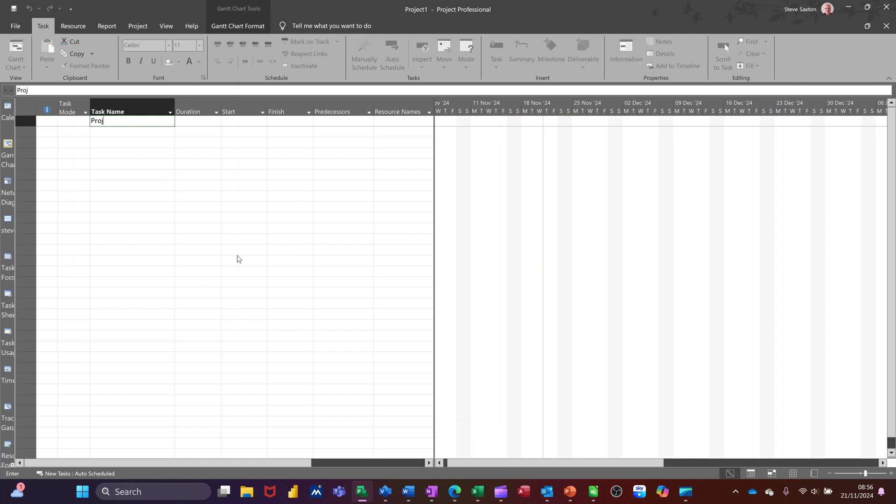
pyautogui.write('ect A')
pyautogui.press('Return')
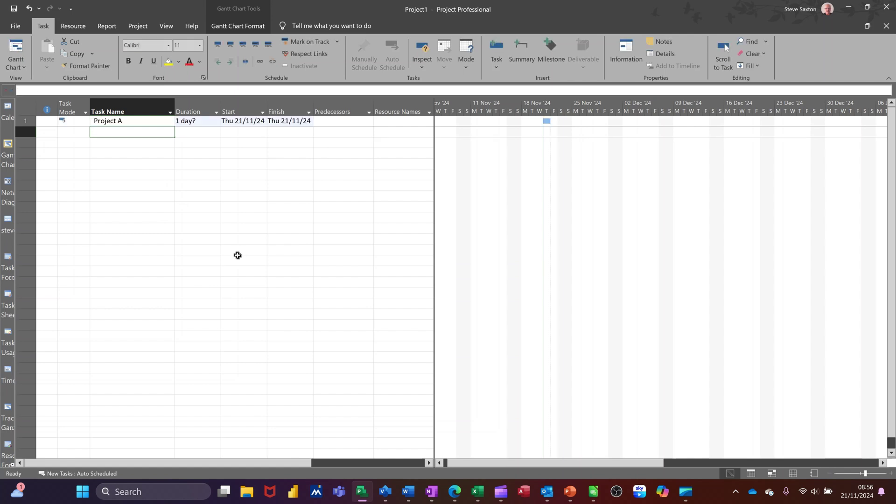
pyautogui.write('Go no')
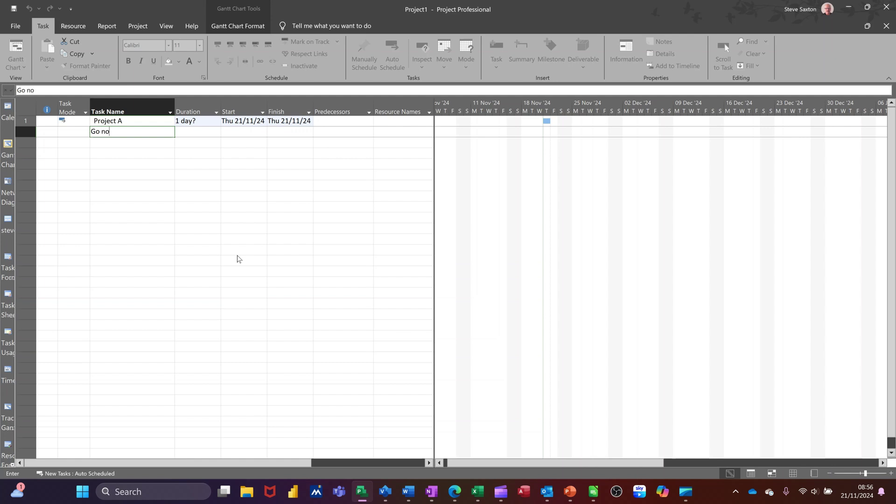
pyautogui.write(' Go')
pyautogui.press('Return')
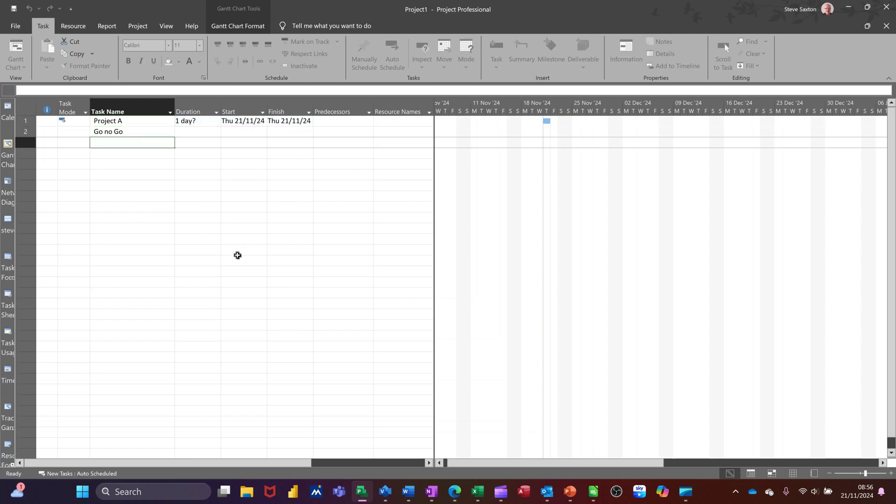
pyautogui.write('Task 1')
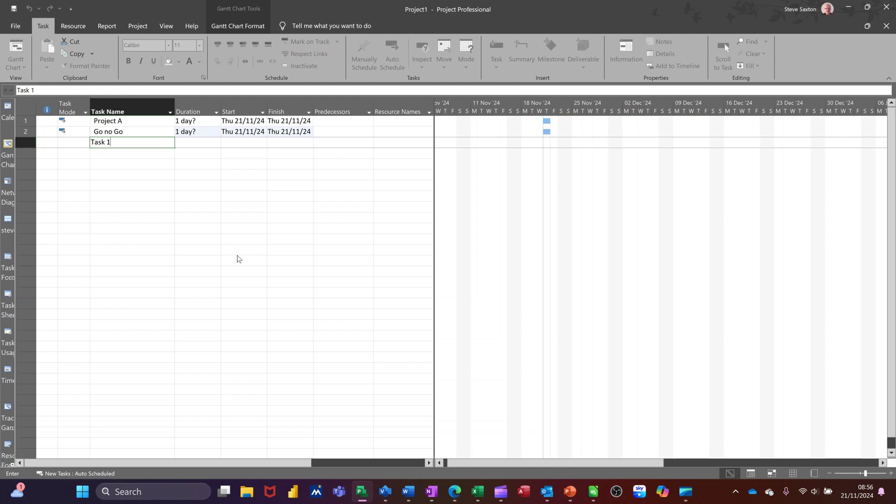
pyautogui.press('Return')
# Add Task 2, task 3, Task 4 and Task 5 below them
pyautogui.write('Task')
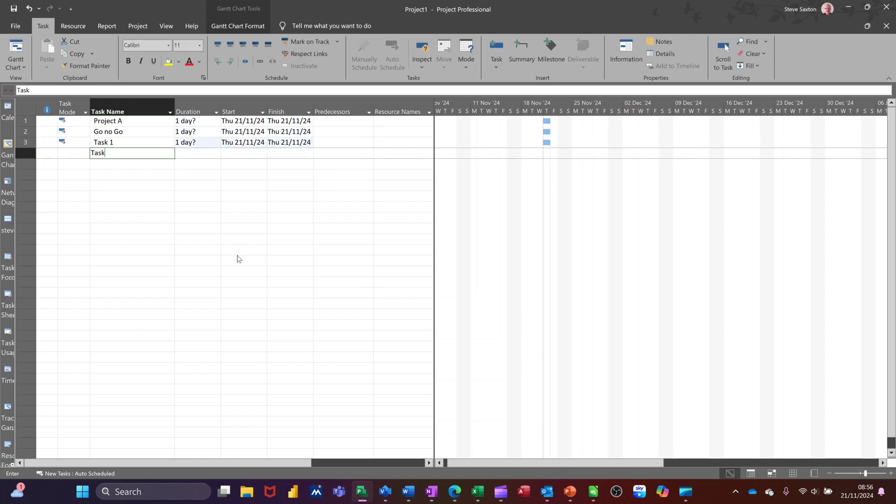
pyautogui.write(' 2')
pyautogui.press('Return')
pyautogui.write('tas')
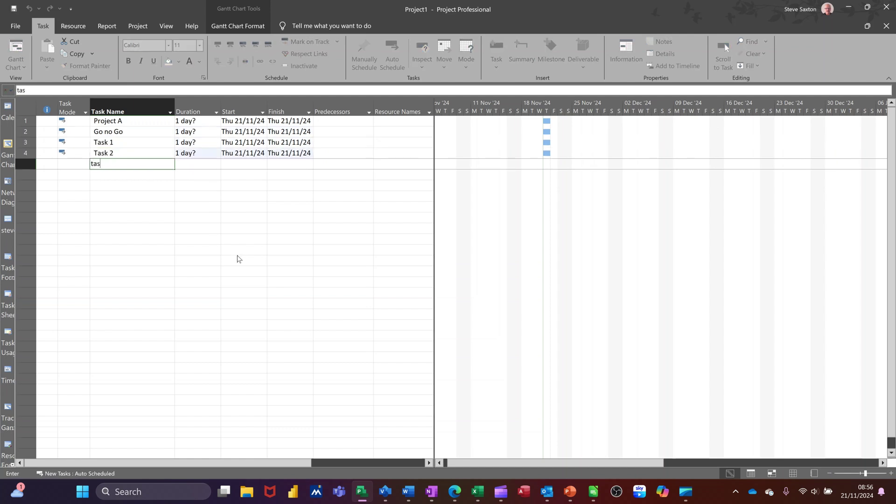
pyautogui.write('k 3')
pyautogui.press('Return')
pyautogui.write('T')
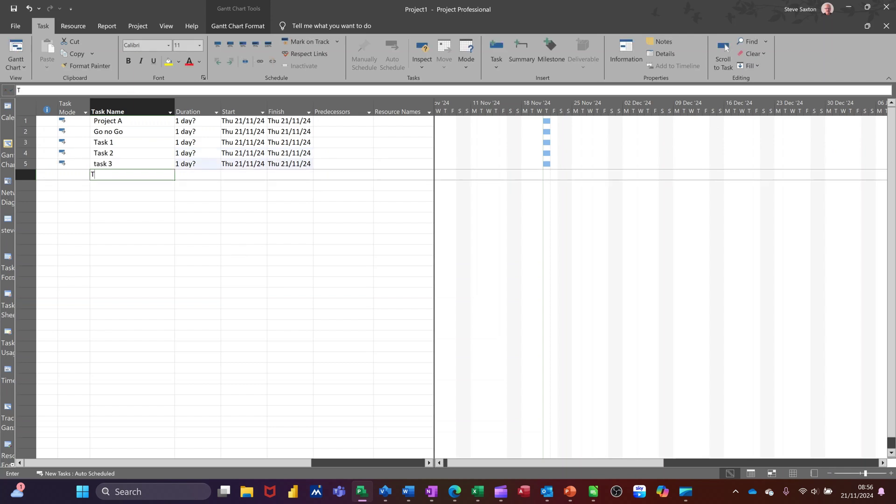
pyautogui.write('ask 4')
pyautogui.press('Return')
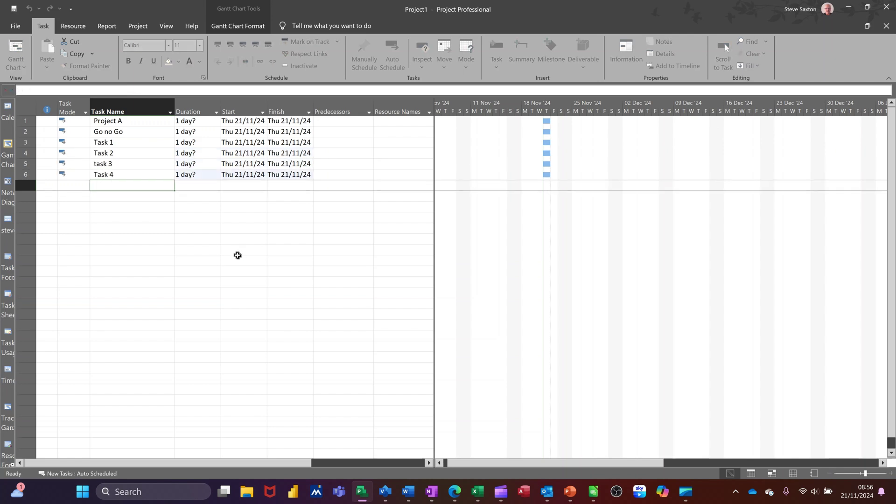
pyautogui.write('Task 5')
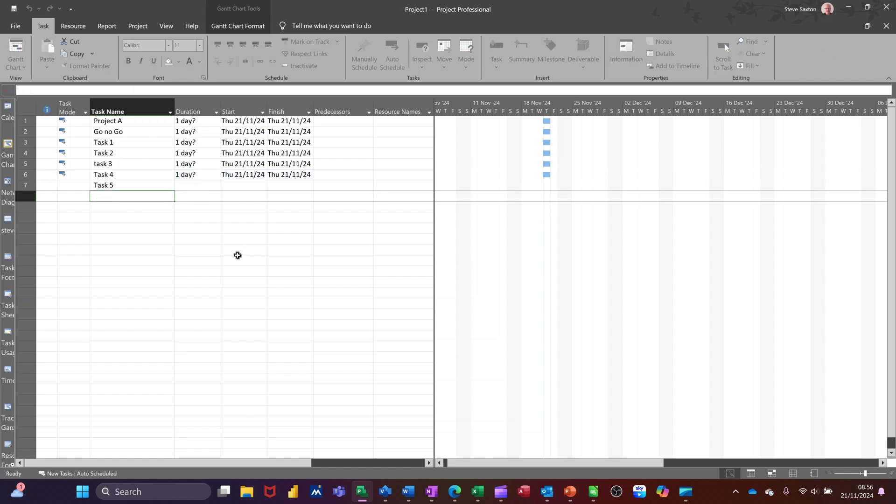
pyautogui.press('Return')
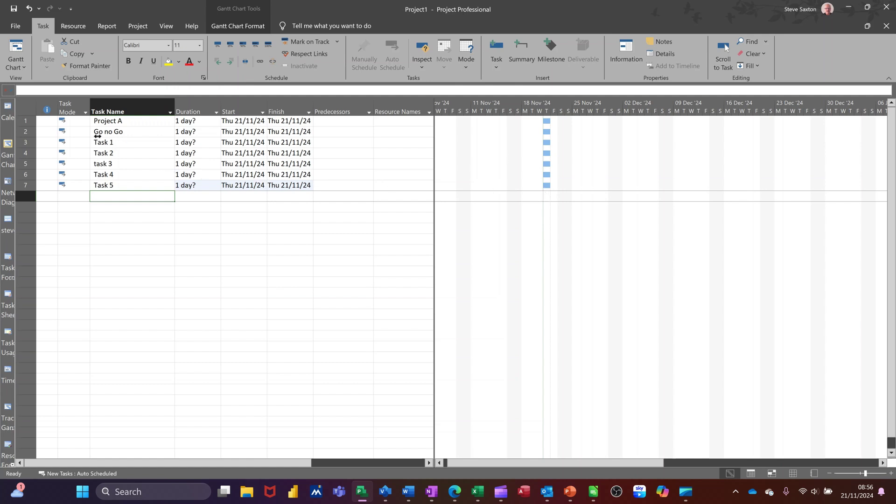
# Check Go no Go's scheduling mode and the new-task default, leaving both automatic
pyautogui.click(74, 132)
pyautogui.click(85, 132)
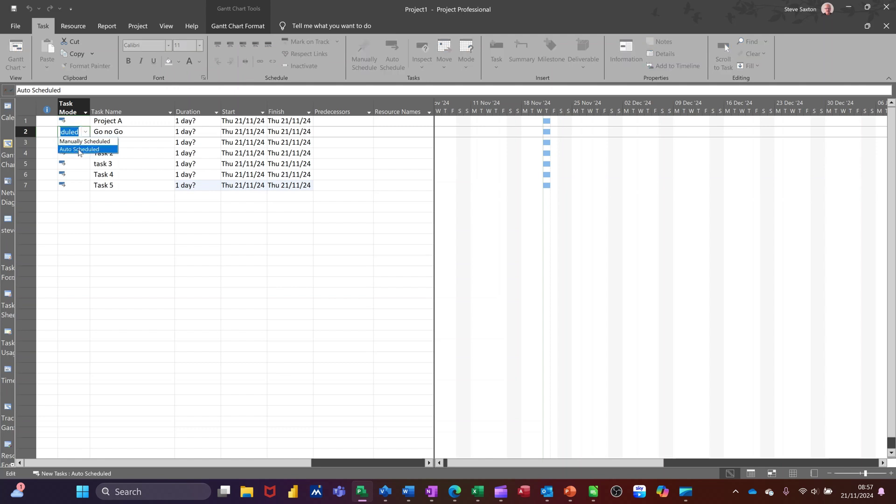
pyautogui.click(79, 150)
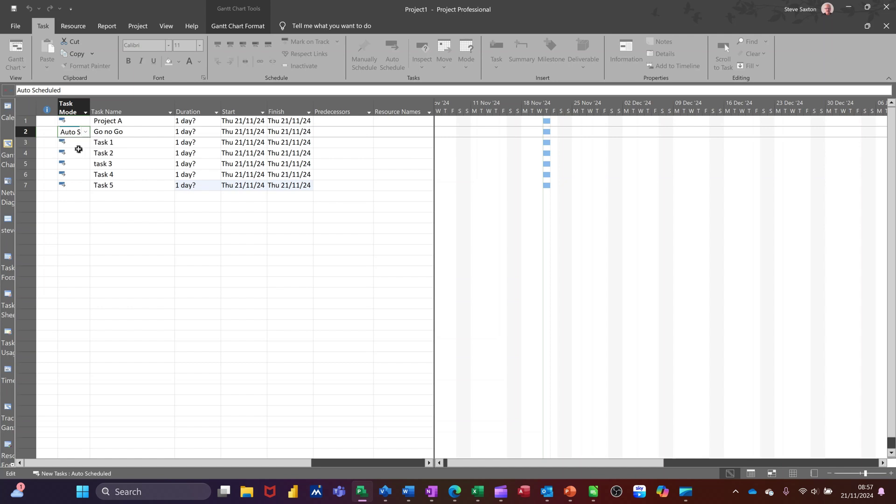
pyautogui.click(119, 204)
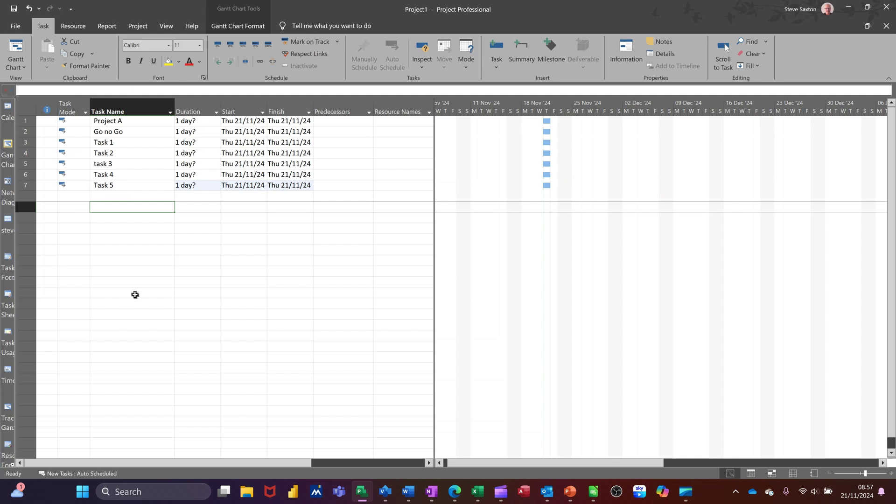
pyautogui.click(58, 474)
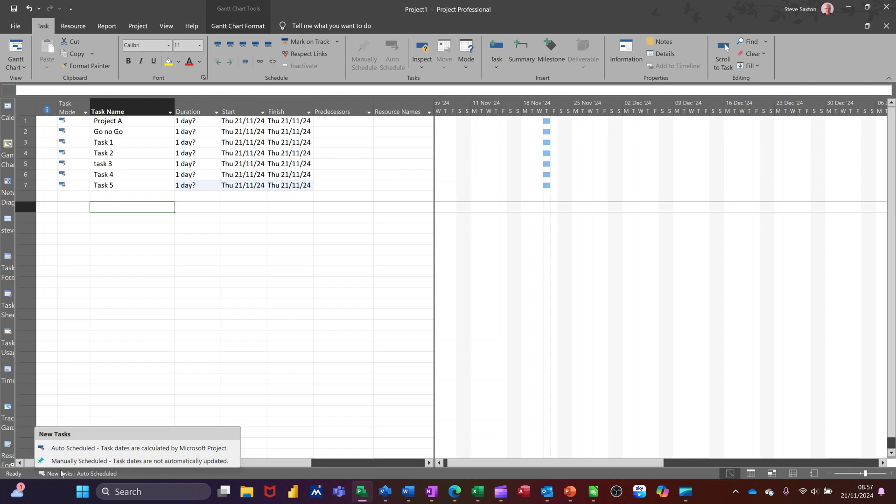
pyautogui.click(59, 475)
pyautogui.click(60, 475)
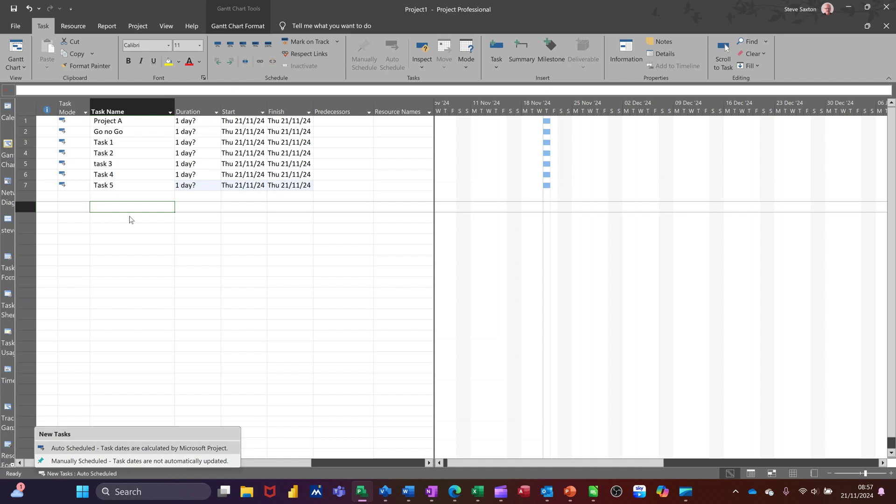
pyautogui.click(76, 192)
# Set Task 5's Task Mode to Manually Scheduled
pyautogui.click(80, 186)
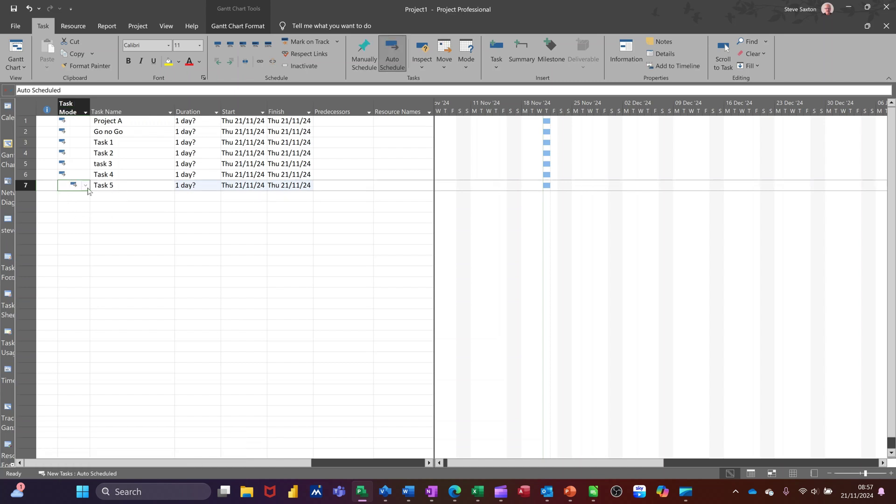
pyautogui.click(86, 187)
pyautogui.click(88, 203)
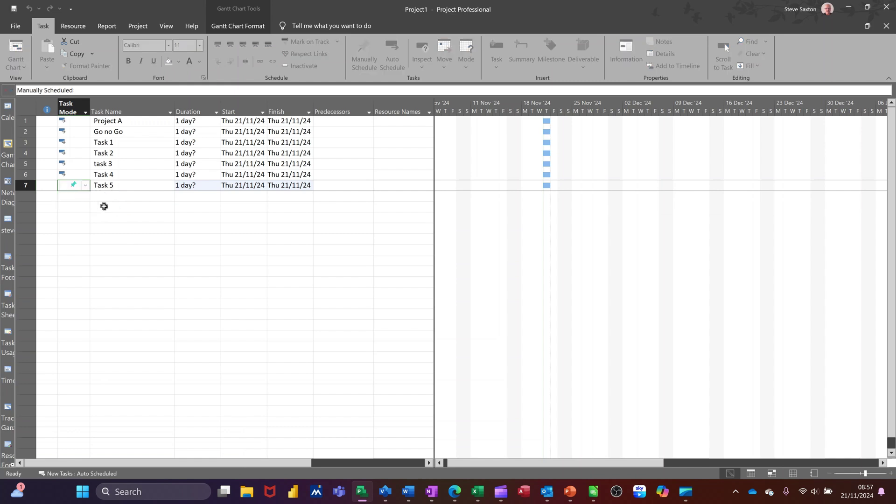
pyautogui.click(130, 207)
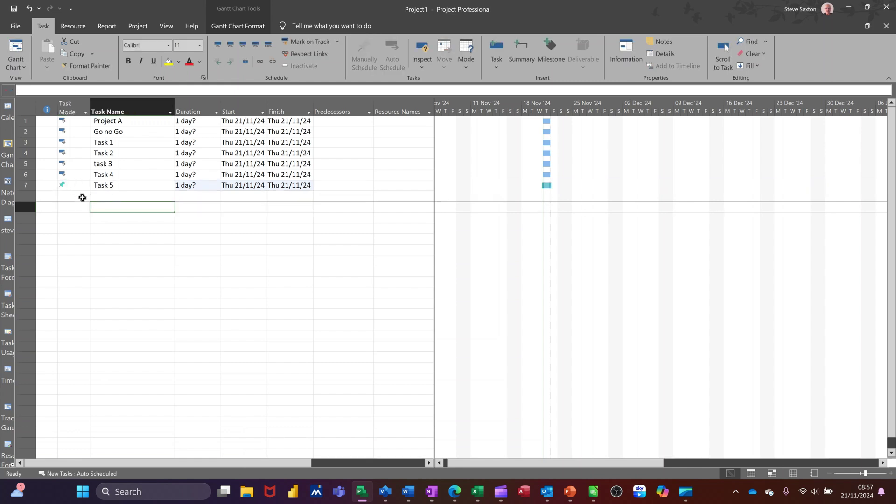
# Set the empty row 9's Task Mode to Manually Scheduled
pyautogui.click(82, 205)
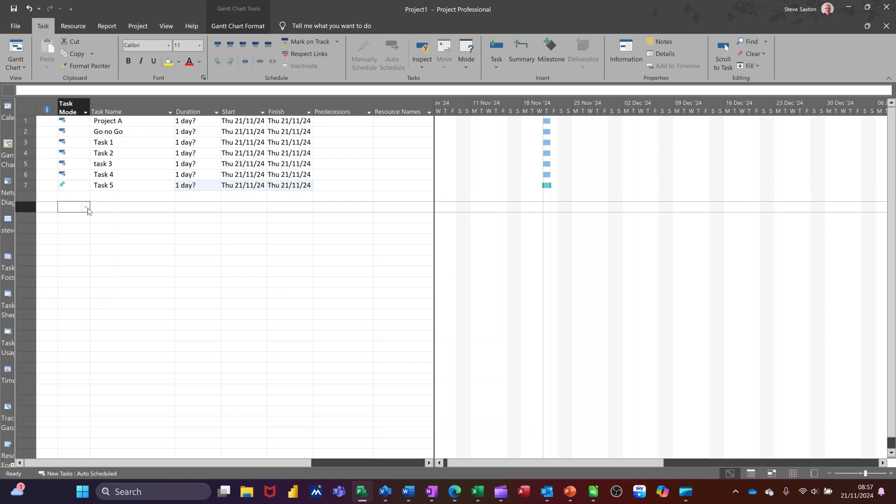
pyautogui.click(87, 208)
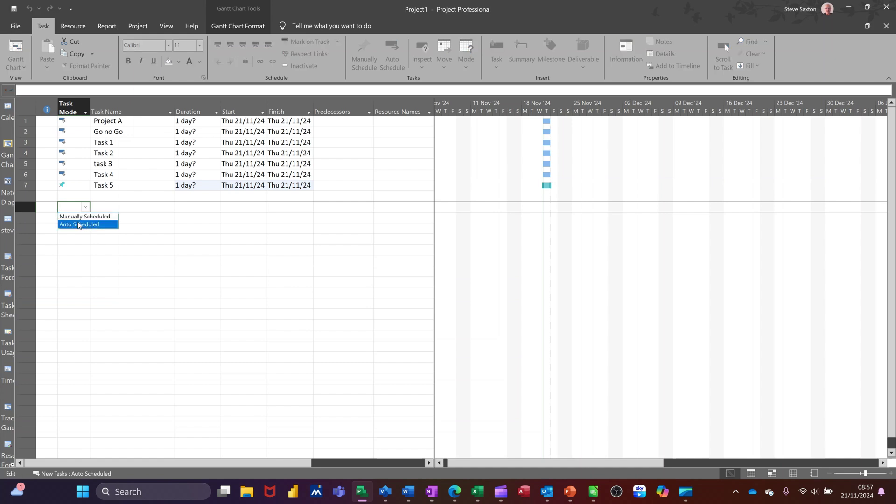
pyautogui.click(89, 216)
# Enter a stray task 'tas' in row 9, then delete that row
pyautogui.click(110, 210)
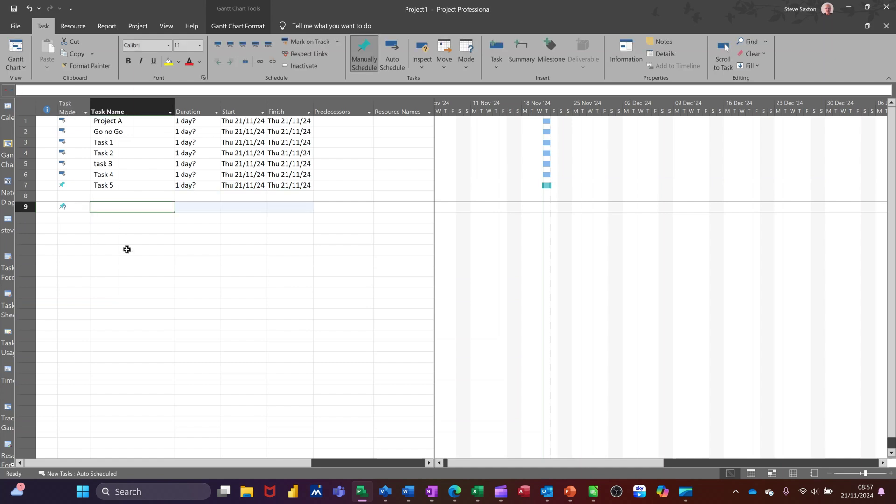
pyautogui.write('task 6')
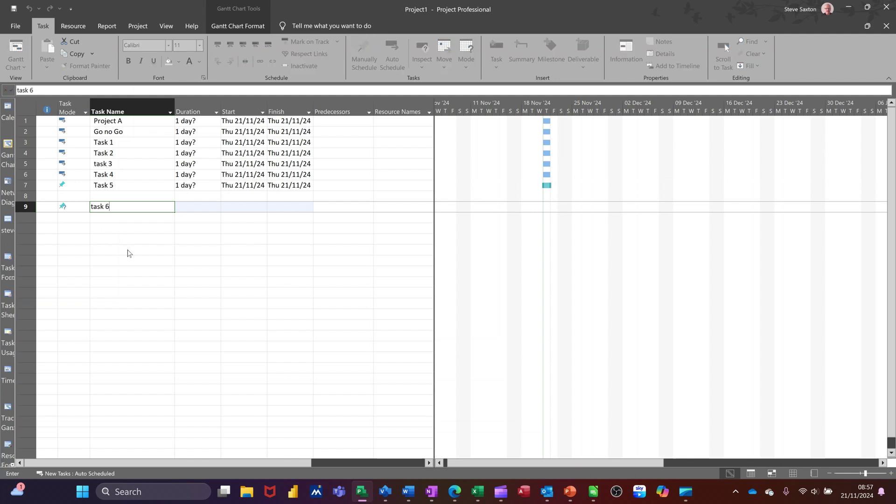
pyautogui.press('Return')
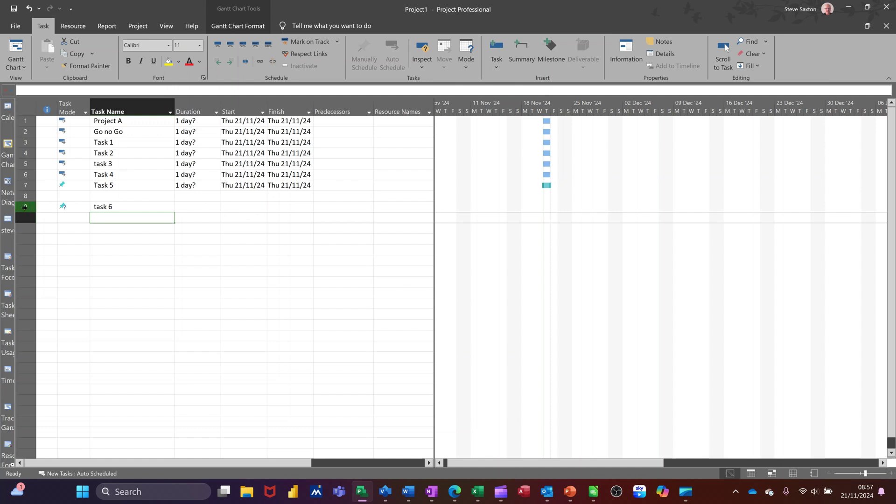
pyautogui.click(26, 206)
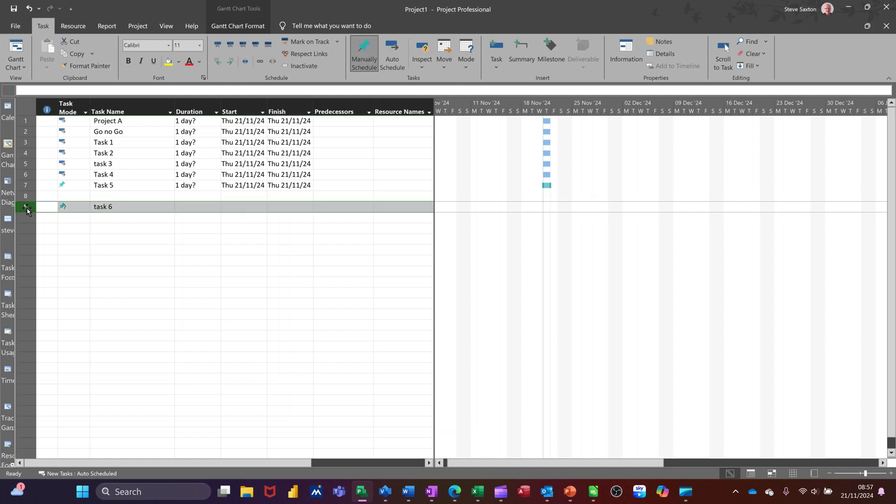
pyautogui.press('Delete')
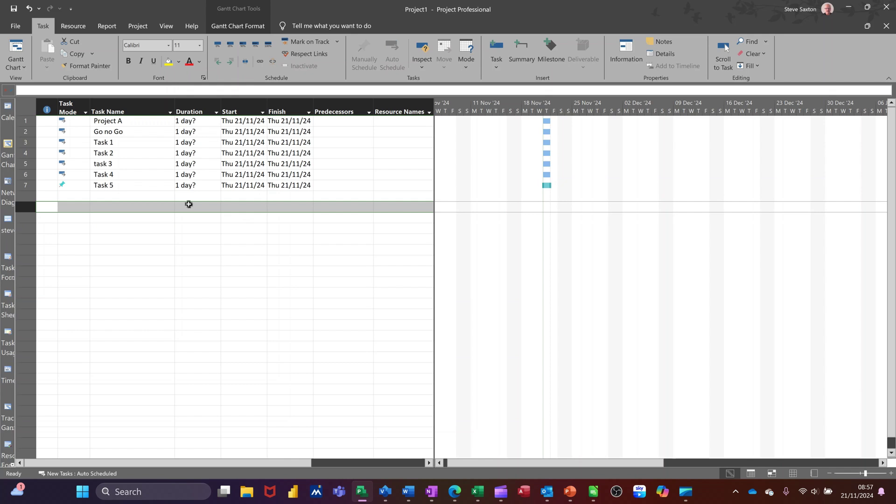
# Switch Task 5's Task Mode back to Auto Scheduled
pyautogui.click(26, 185)
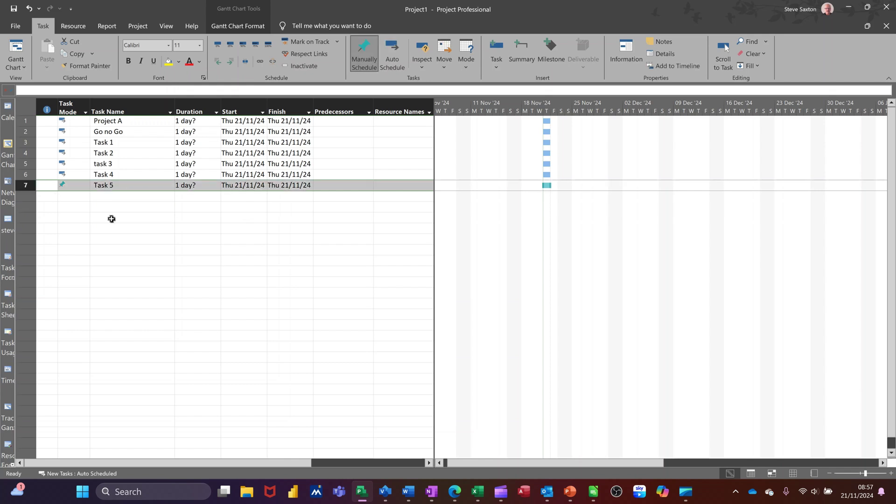
pyautogui.click(72, 185)
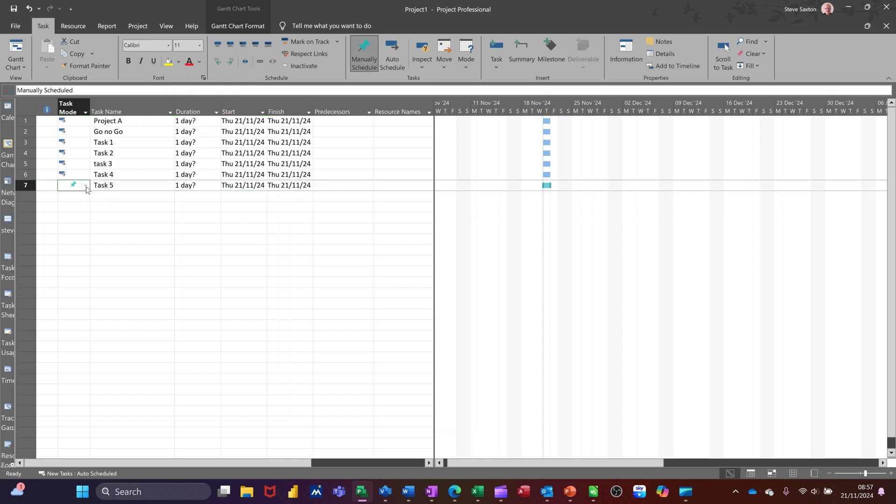
pyautogui.click(86, 185)
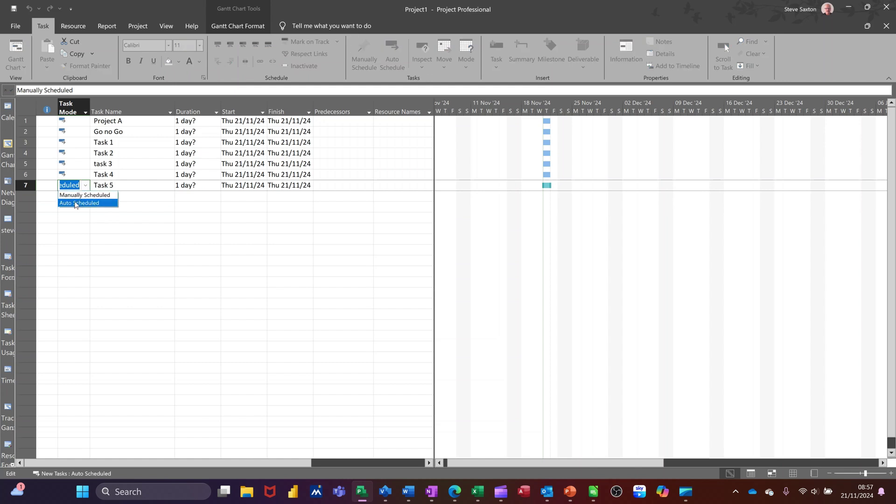
pyautogui.click(76, 204)
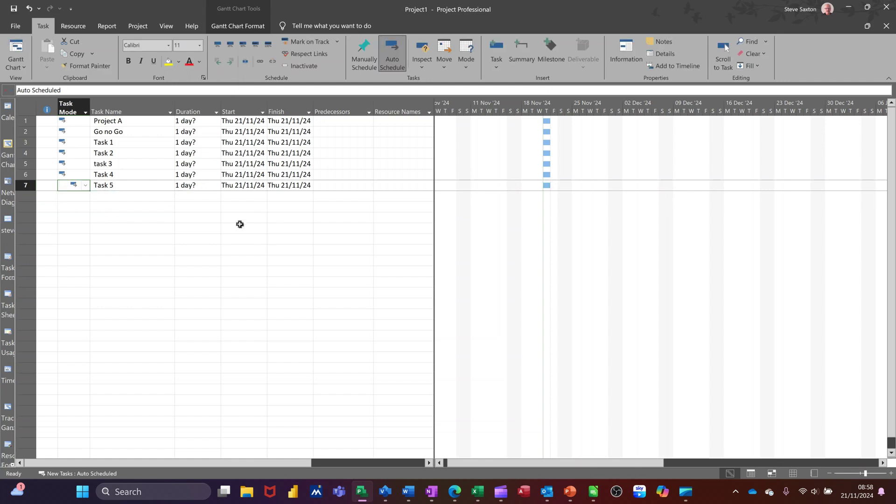
pyautogui.click(213, 228)
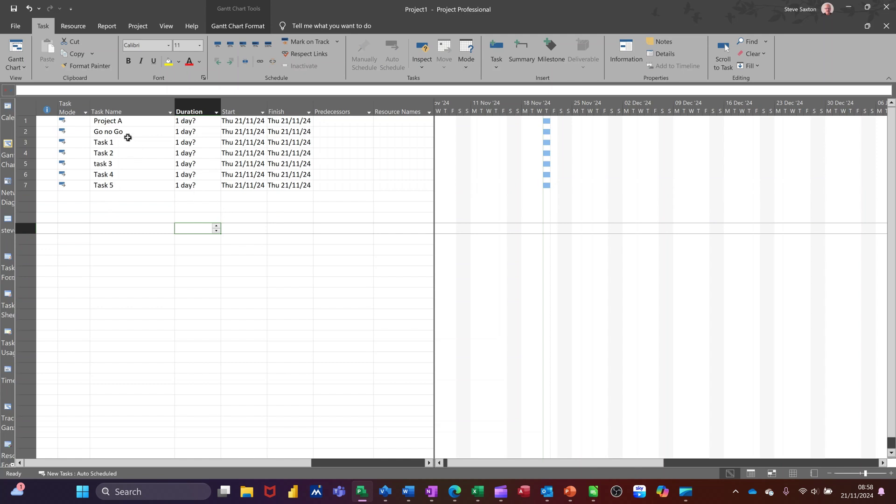
# Select Go no Go through Task 5 and indent them beneath Project A
pyautogui.moveTo(126, 133); pyautogui.dragTo(125, 186)
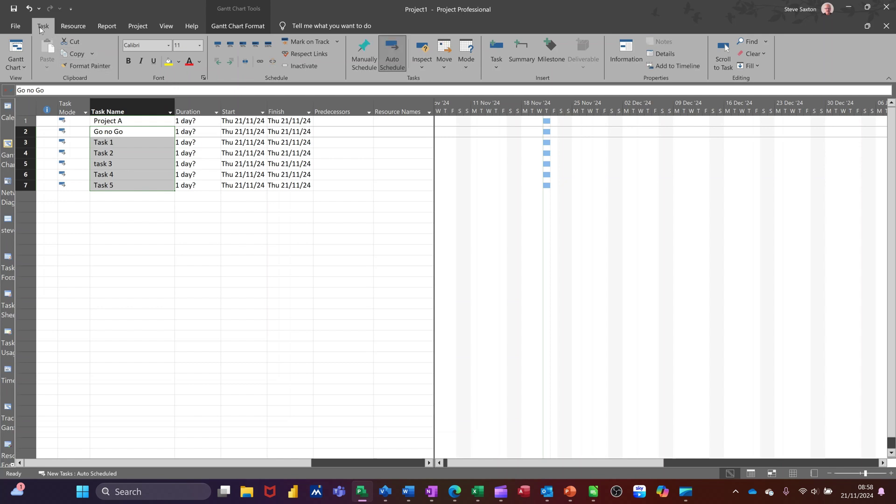
pyautogui.click(232, 62)
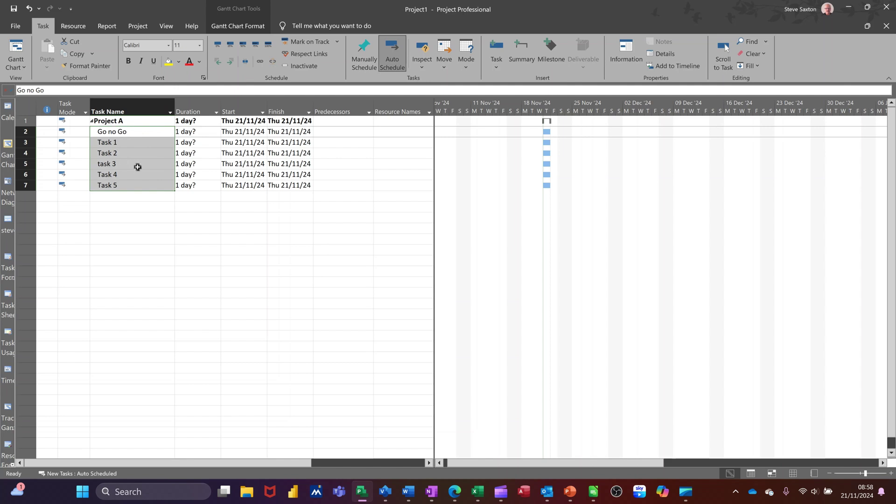
# Give Go no Go a 0-day duration and Task 1 a 2-day duration
pyautogui.click(183, 133)
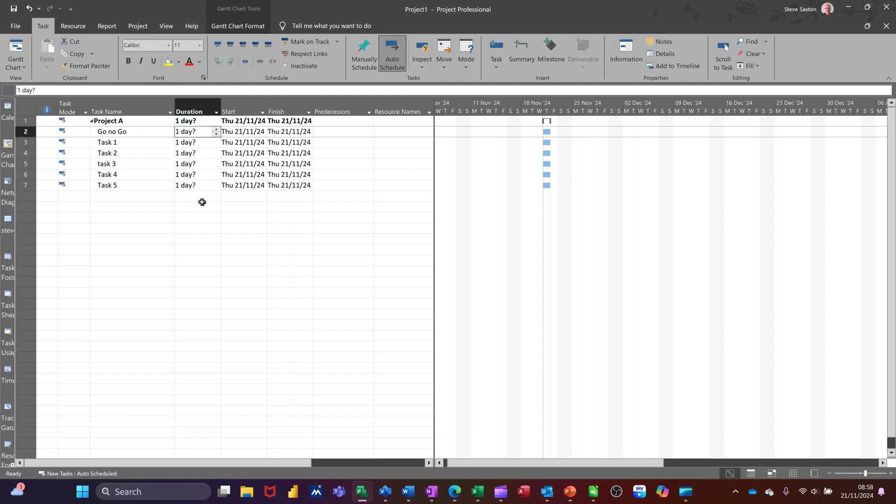
pyautogui.write('0')
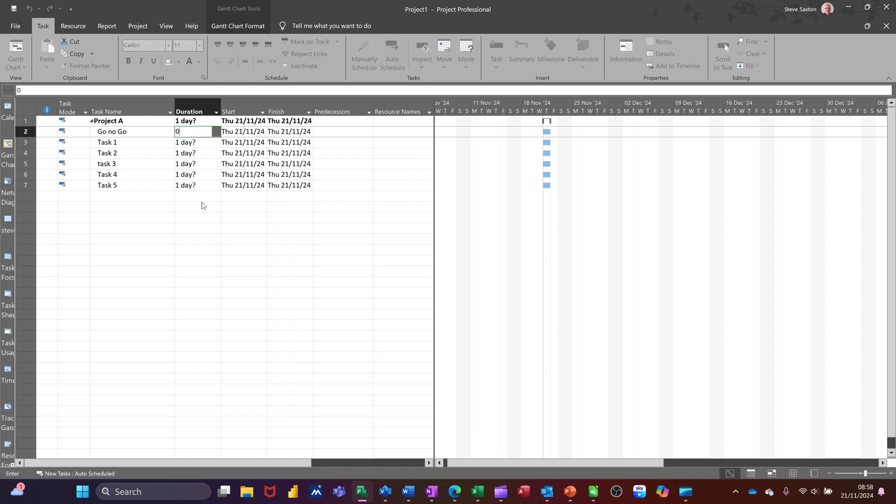
pyautogui.click(159, 186)
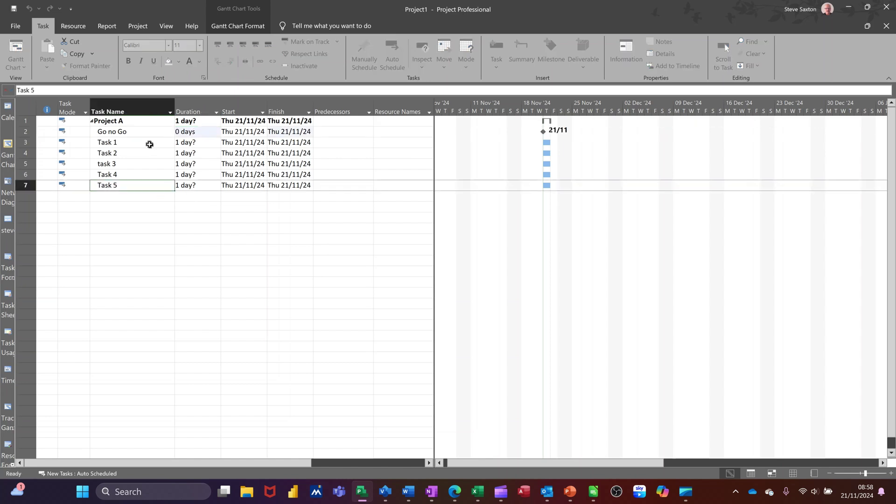
pyautogui.click(189, 143)
pyautogui.write('2')
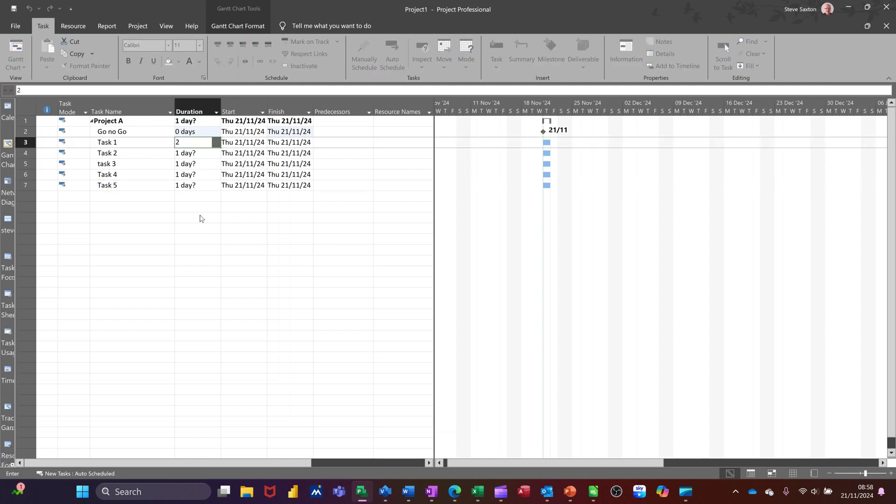
pyautogui.press('Return')
# Set Task 2 to 3 days, task 3 to 3 days (fixing 23), Task 4 to 2, Task 5 to 3
pyautogui.write('3')
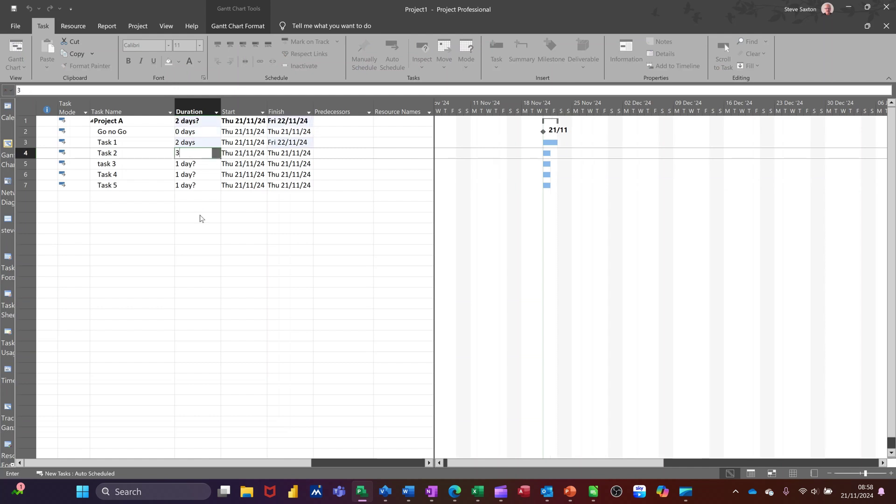
pyautogui.press('Return')
pyautogui.write('23')
pyautogui.press('Return')
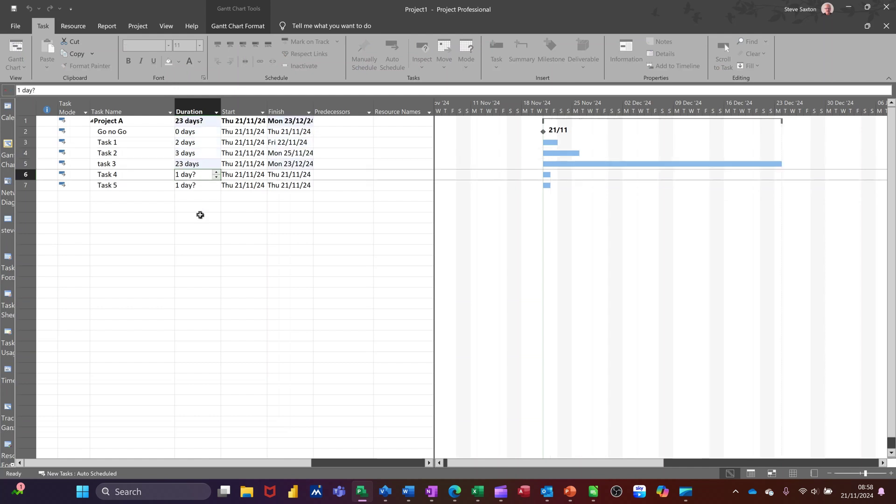
pyautogui.click(189, 165)
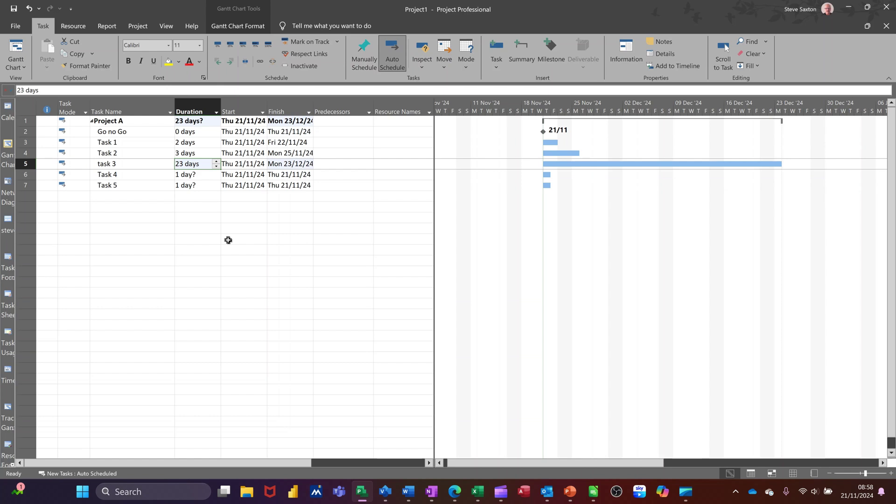
pyautogui.write('3')
pyautogui.press('Return')
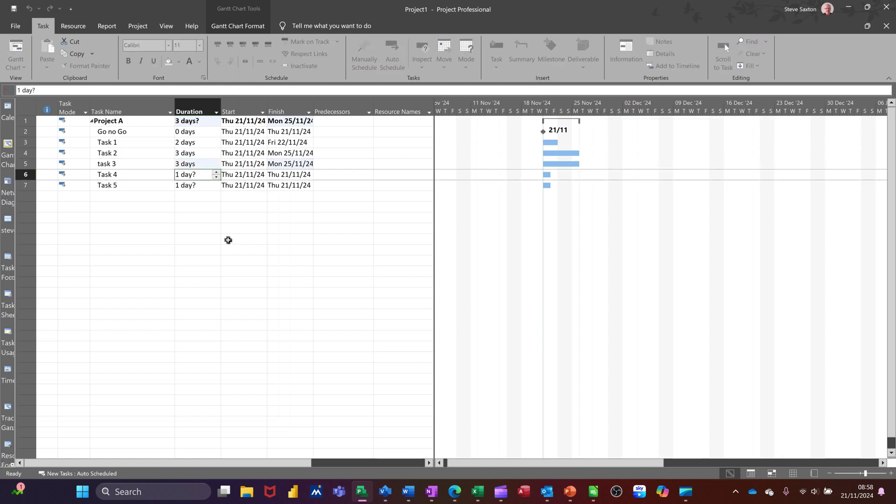
pyautogui.write('2')
pyautogui.press('Return')
pyautogui.write('3')
pyautogui.press('Return')
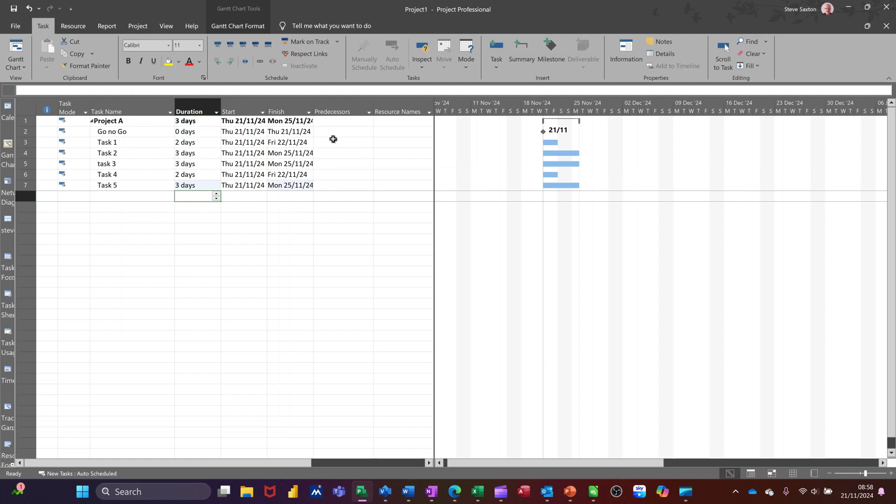
pyautogui.moveTo(136, 132); pyautogui.dragTo(135, 185)
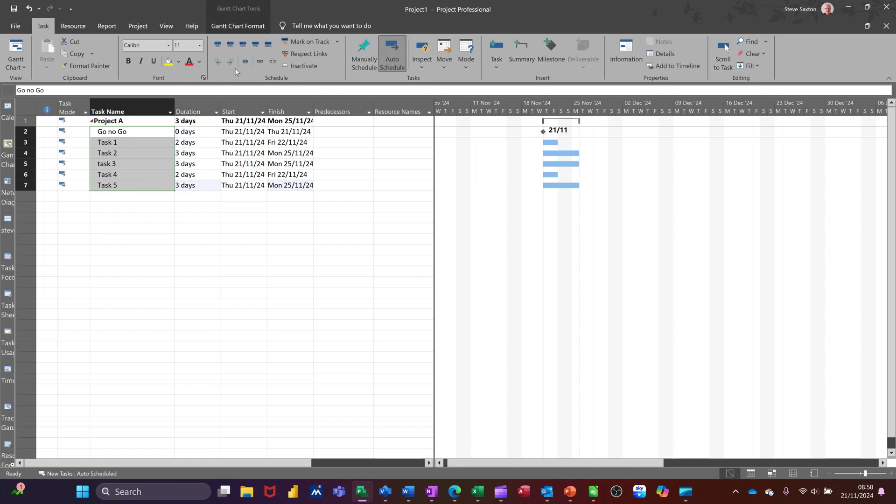
pyautogui.click(260, 62)
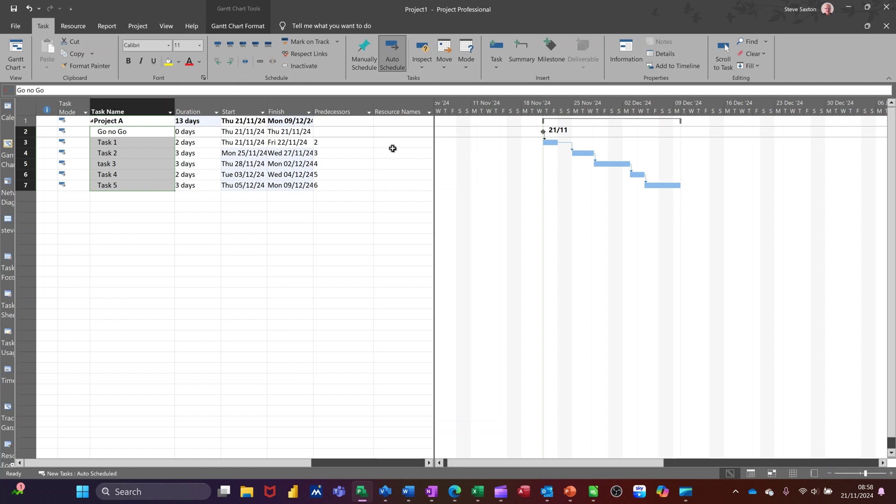
pyautogui.click(330, 143)
pyautogui.moveTo(332, 155); pyautogui.dragTo(337, 185)
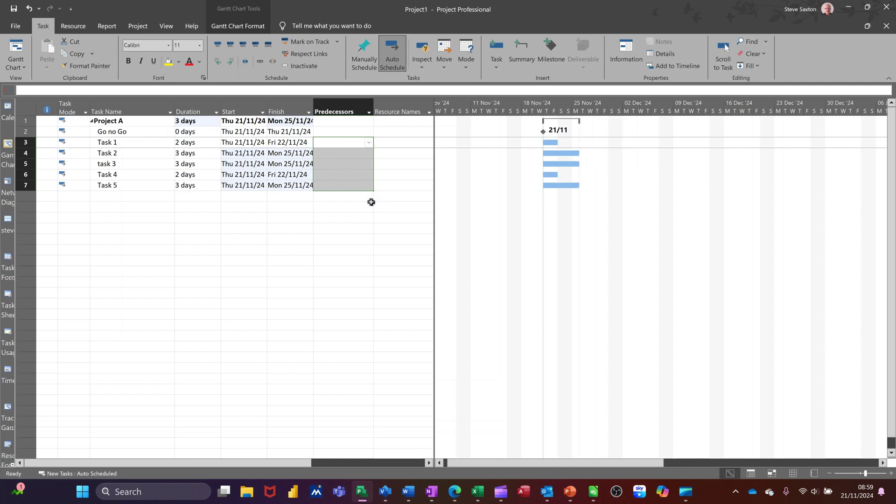
pyautogui.click(330, 142)
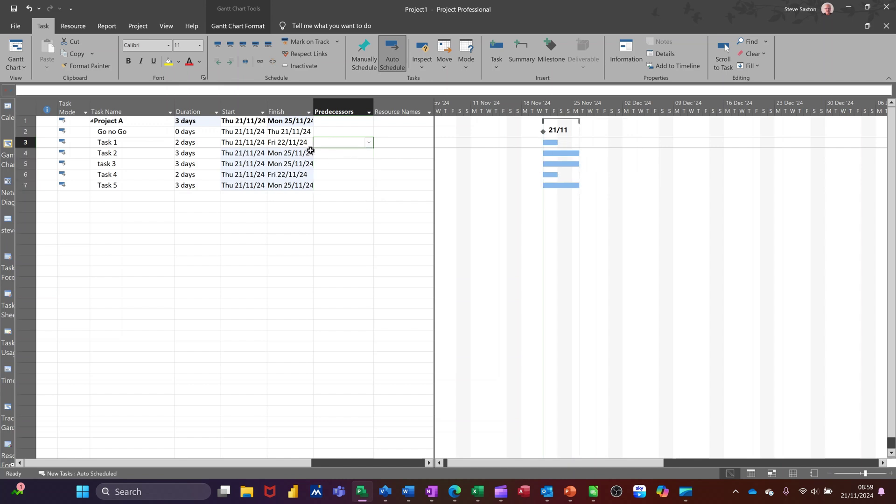
pyautogui.press('F2')
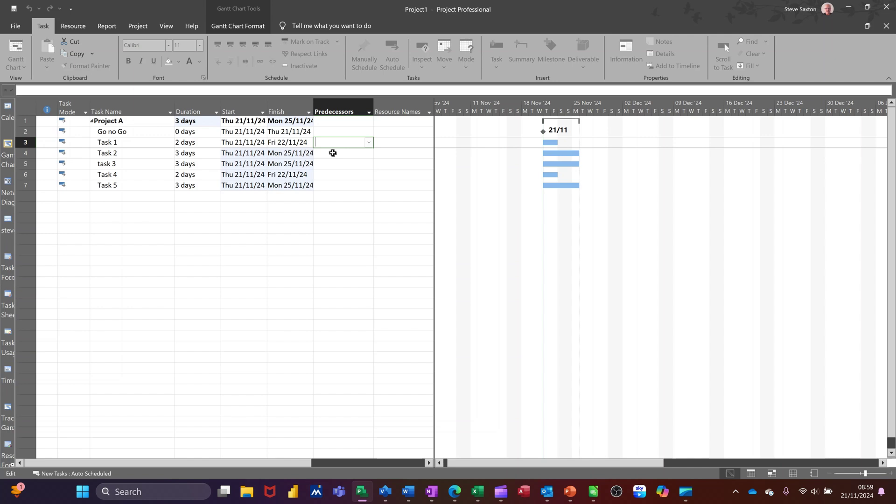
pyautogui.click(132, 144)
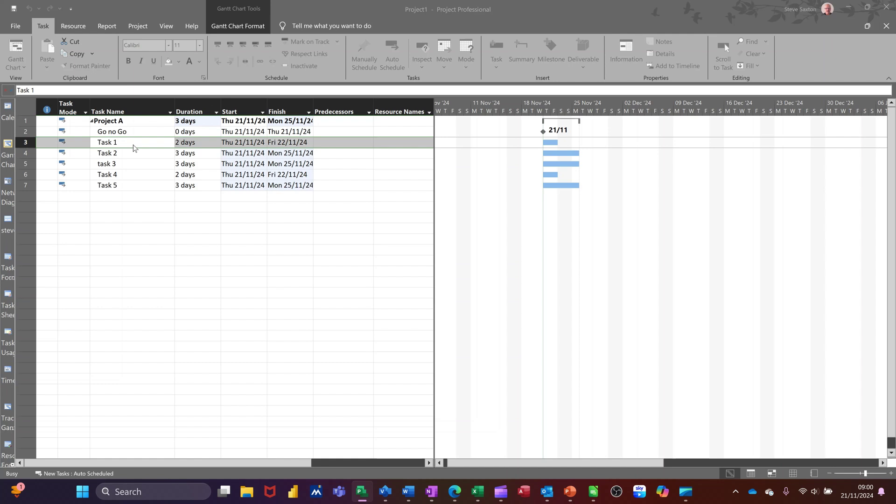
# In Task 1's details, choose Go no Go as its predecessor
pyautogui.doubleClick(134, 147)
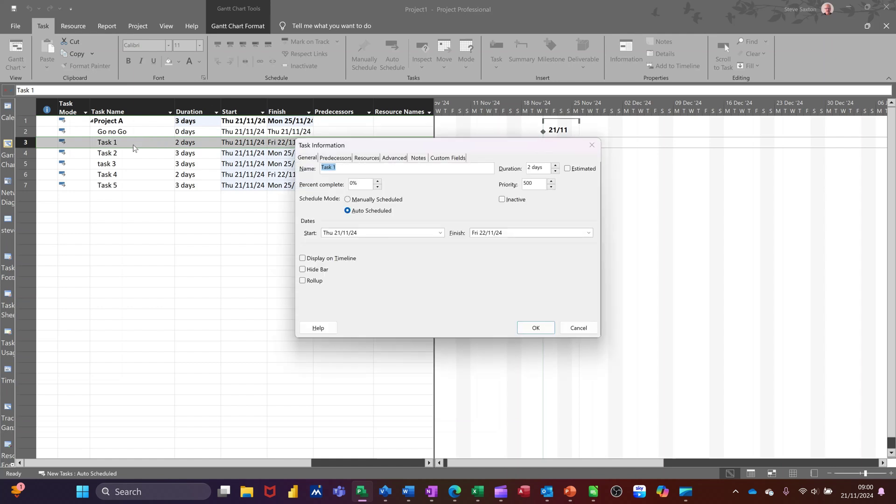
pyautogui.click(336, 158)
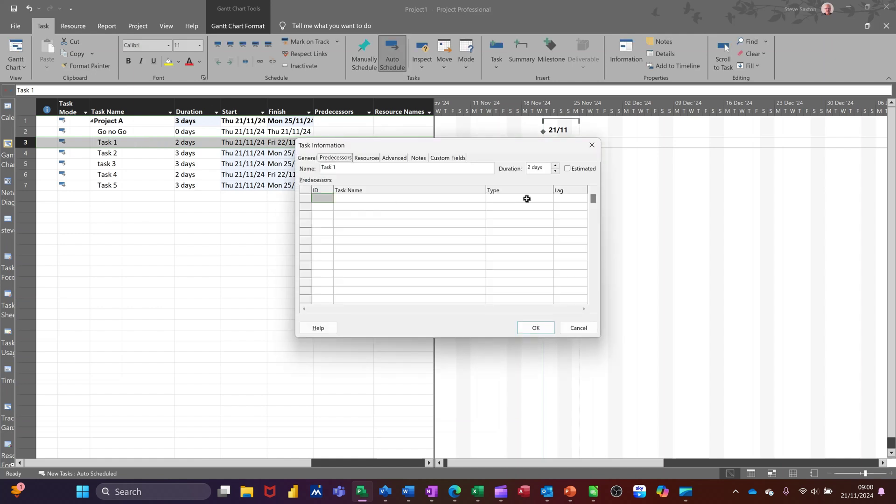
pyautogui.click(526, 198)
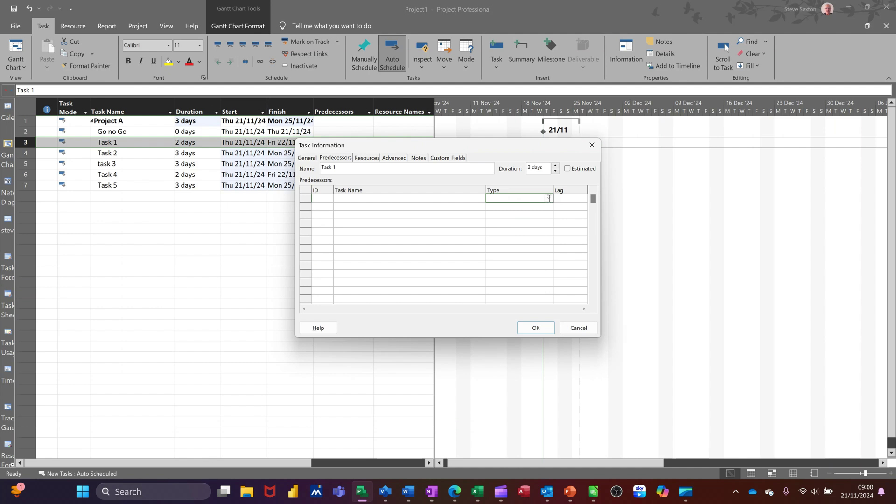
pyautogui.click(406, 198)
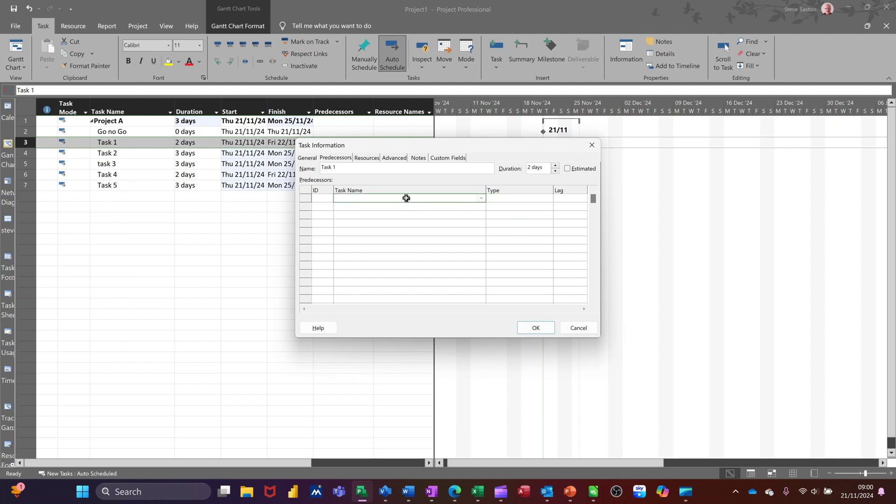
pyautogui.click(481, 199)
pyautogui.click(482, 198)
pyautogui.click(481, 199)
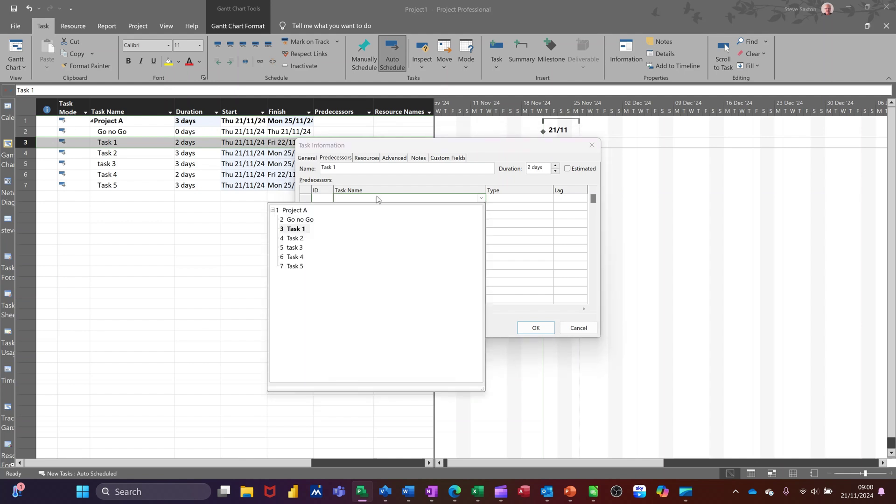
pyautogui.click(287, 222)
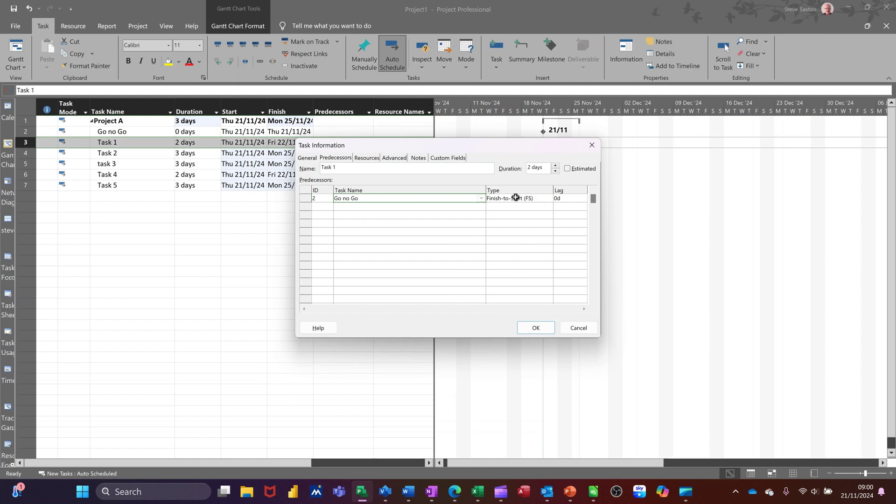
# Set the predecessor link type to Start-to-Start (SS) and confirm
pyautogui.click(541, 199)
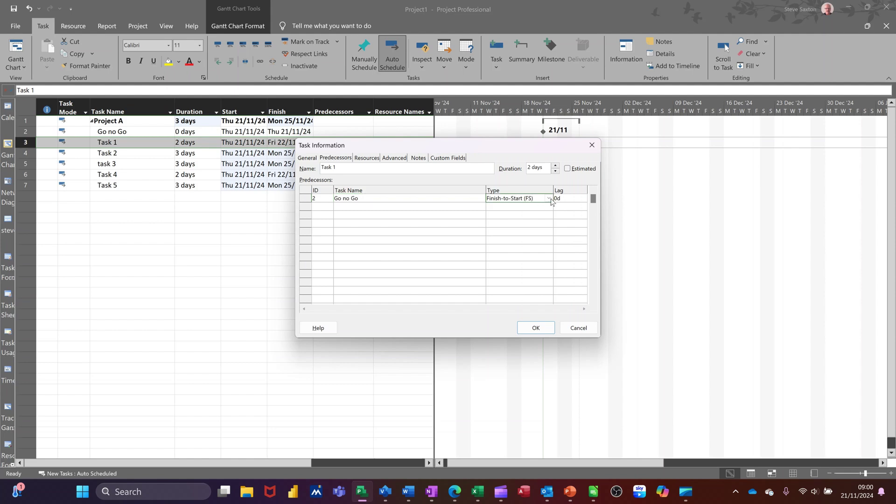
pyautogui.click(549, 198)
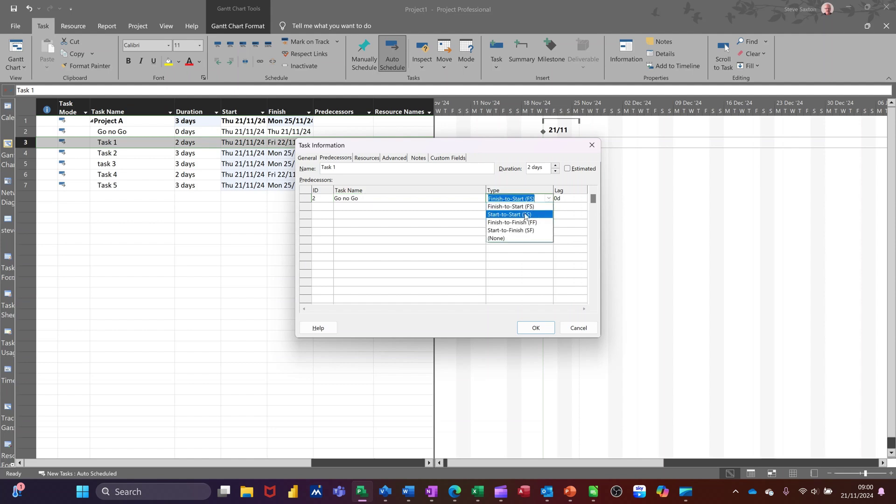
pyautogui.click(526, 215)
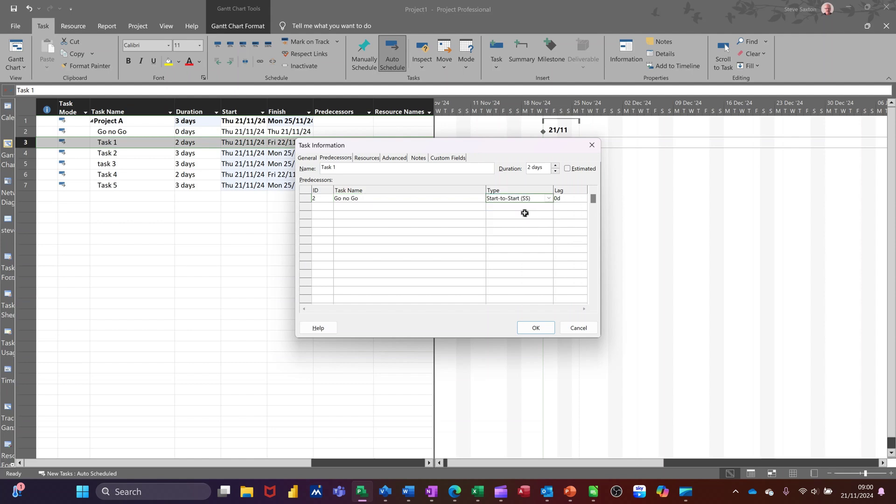
pyautogui.click(551, 199)
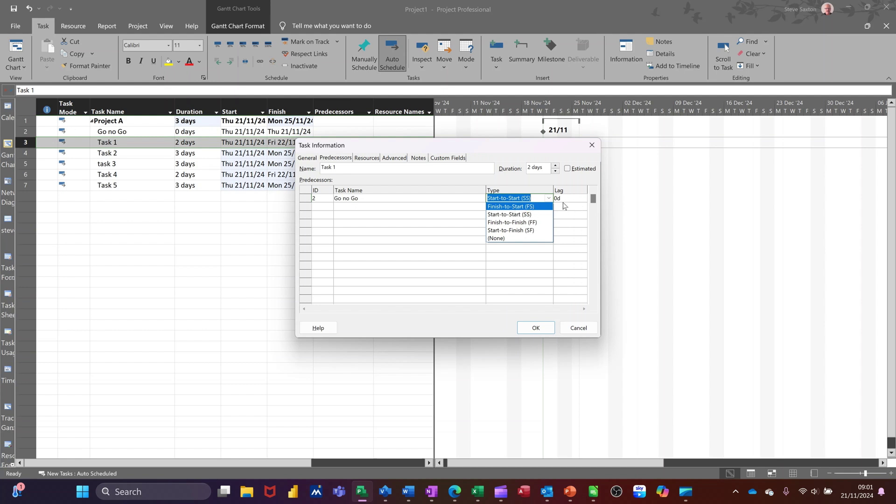
pyautogui.click(433, 197)
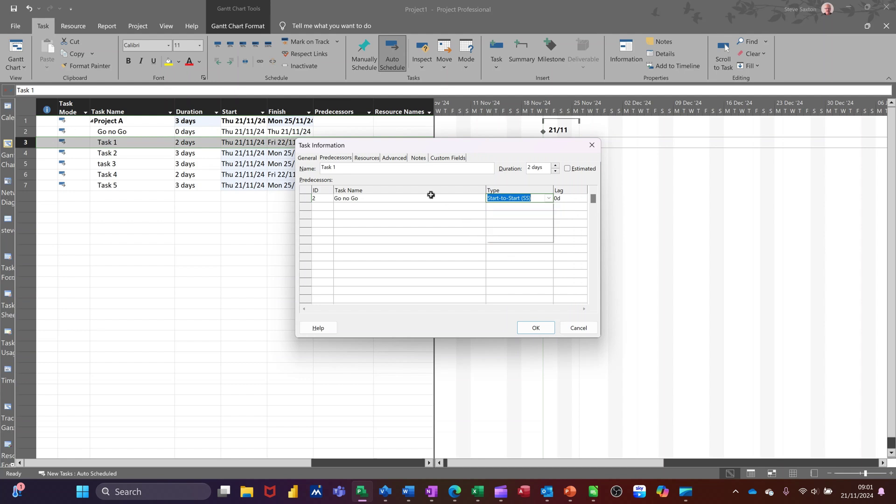
pyautogui.click(524, 328)
# Re-enter 2SS as Task 1's predecessor and link Tasks 1 through 5 in sequence
pyautogui.click(340, 163)
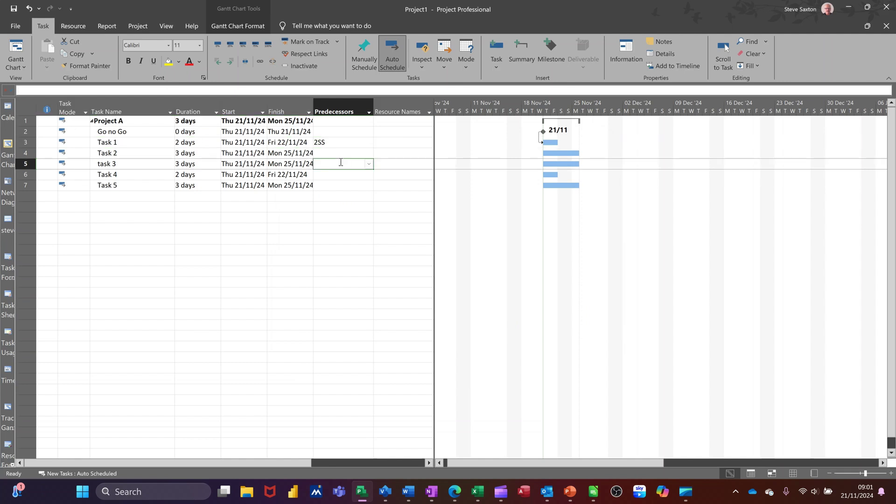
pyautogui.click(336, 143)
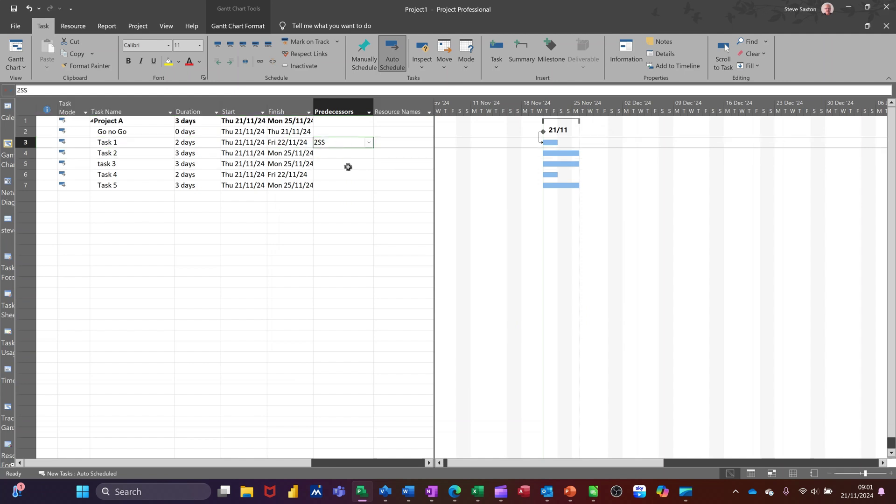
pyautogui.press('Delete')
pyautogui.write('2SS')
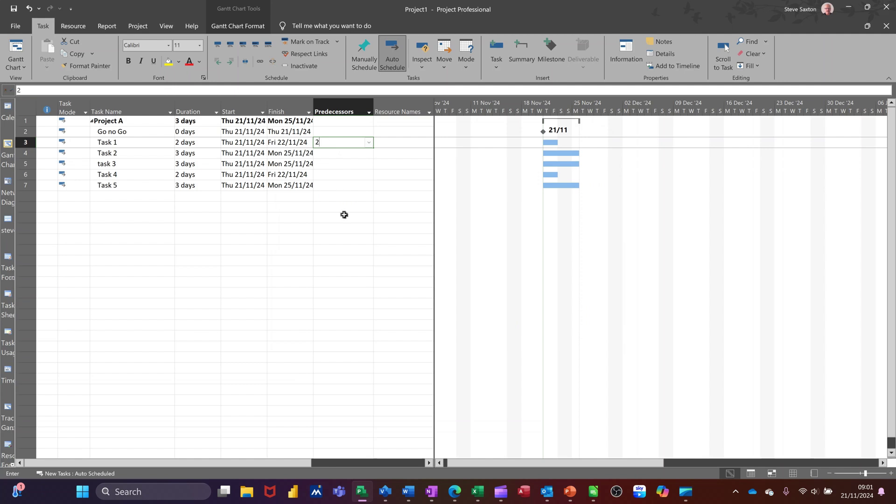
pyautogui.press('Return')
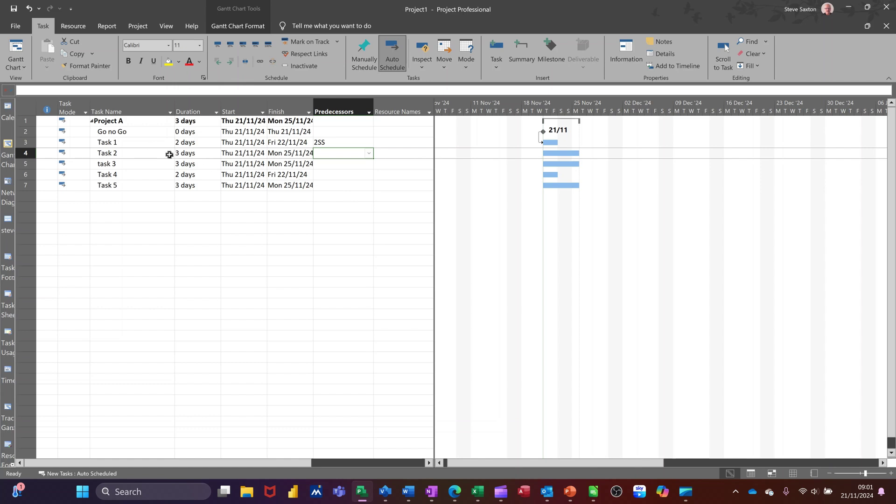
pyautogui.moveTo(140, 143); pyautogui.dragTo(141, 182)
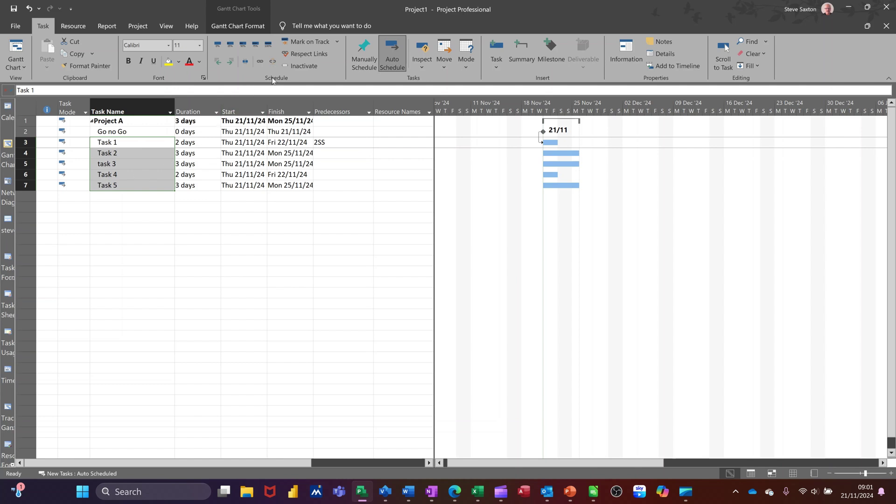
pyautogui.click(260, 61)
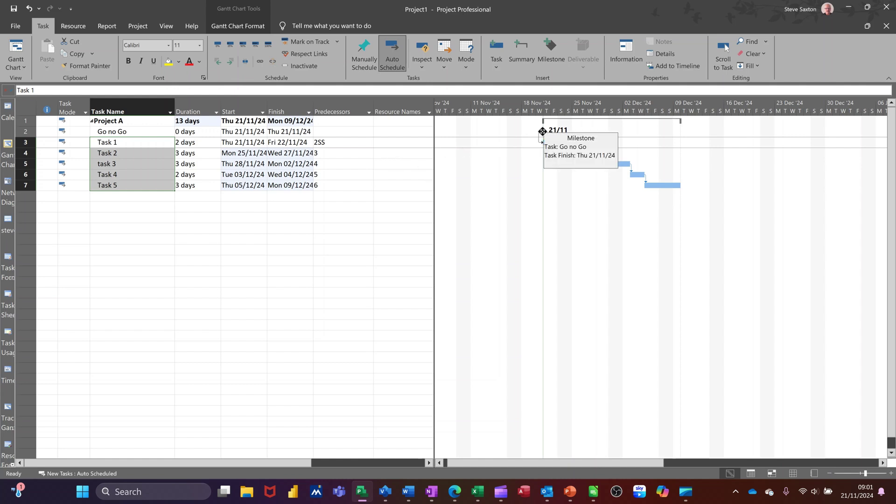
pyautogui.moveTo(542, 131); pyautogui.dragTo(586, 130)
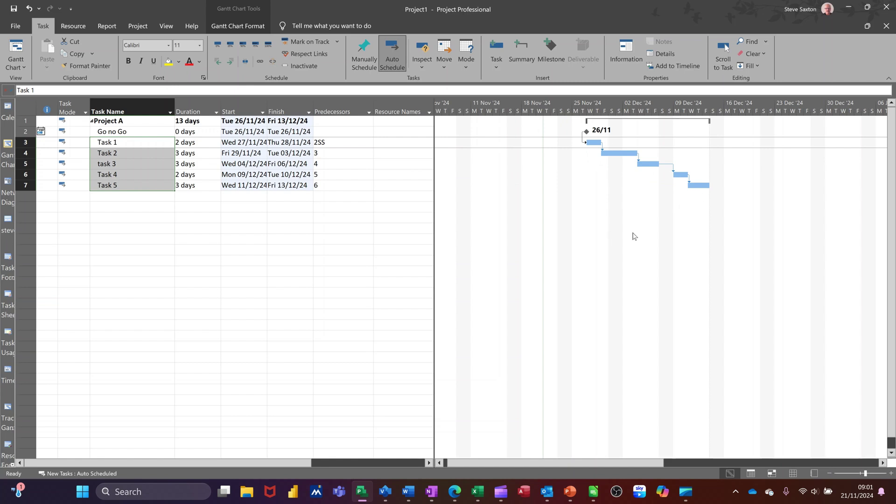
pyautogui.hotkey('ctrl', 'z')
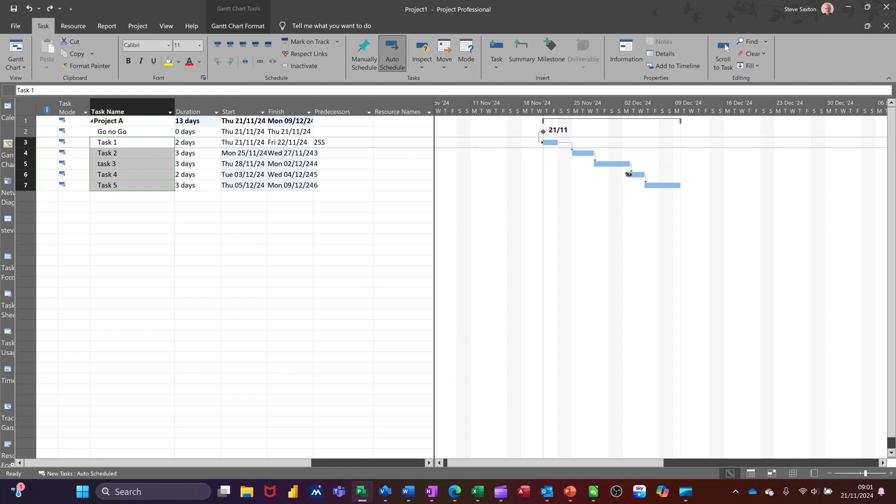
# In Bar Styles, show Name to the right of the Task bars
pyautogui.doubleClick(529, 170)
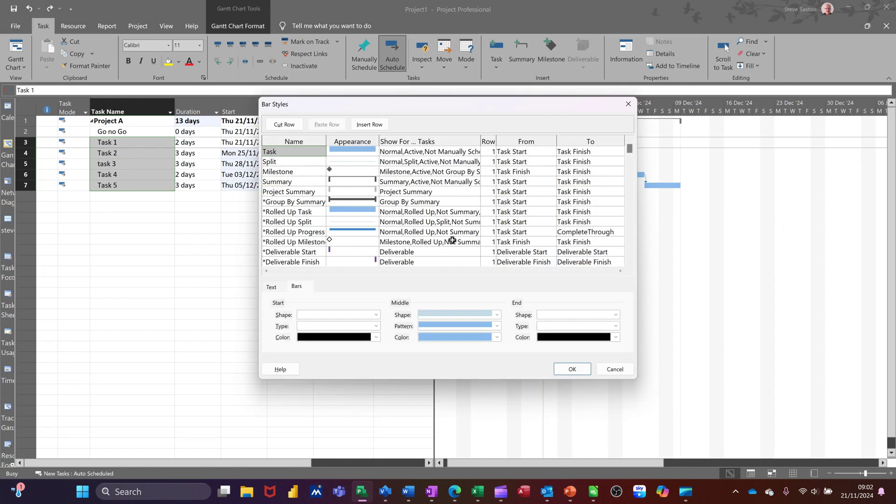
pyautogui.click(270, 289)
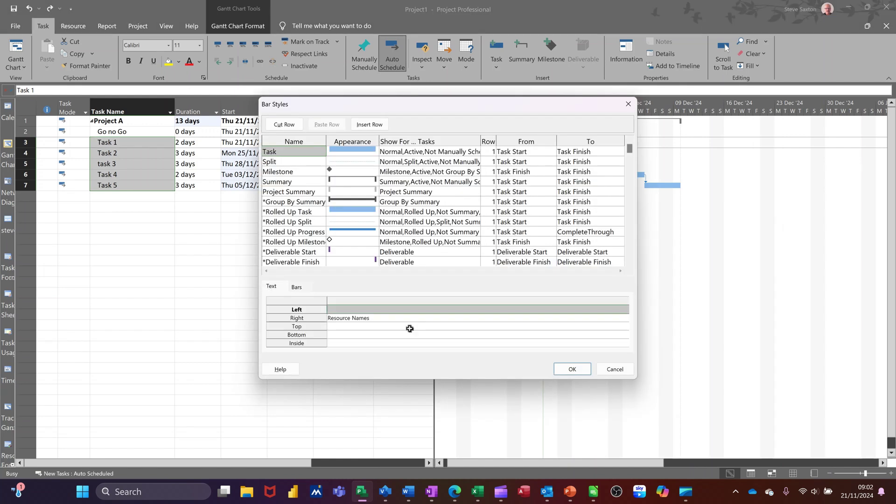
pyautogui.click(361, 319)
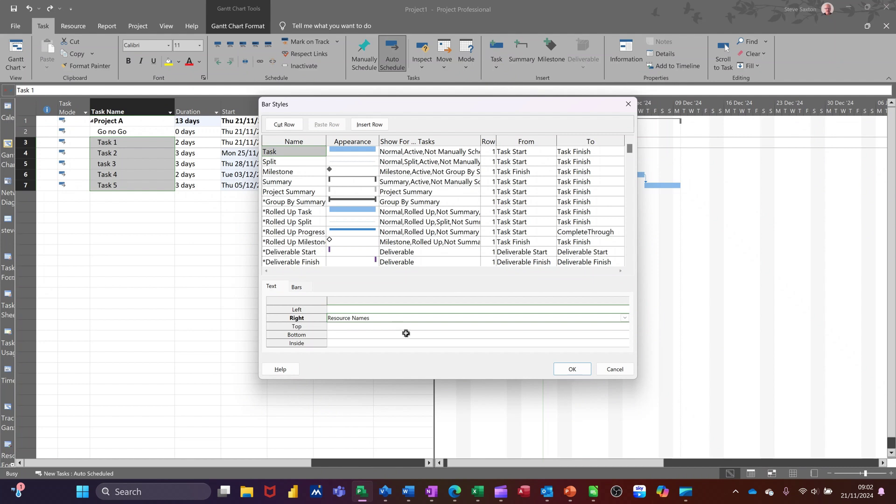
pyautogui.write('Name')
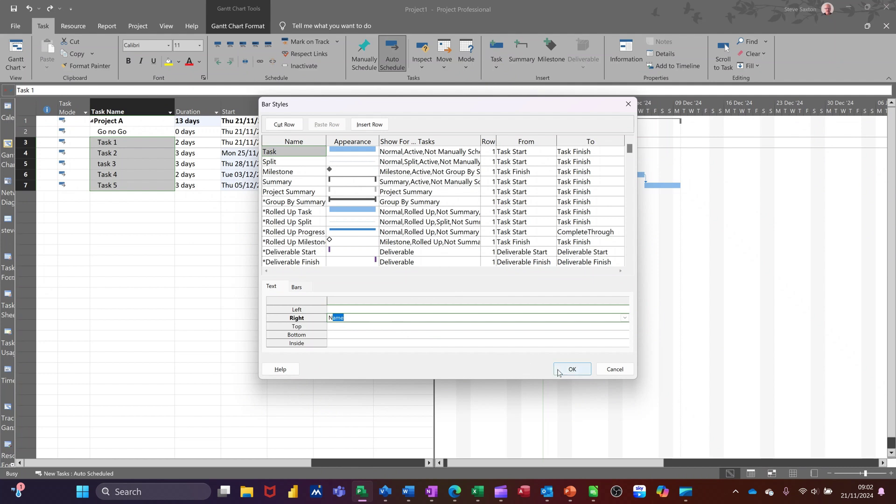
pyautogui.click(572, 369)
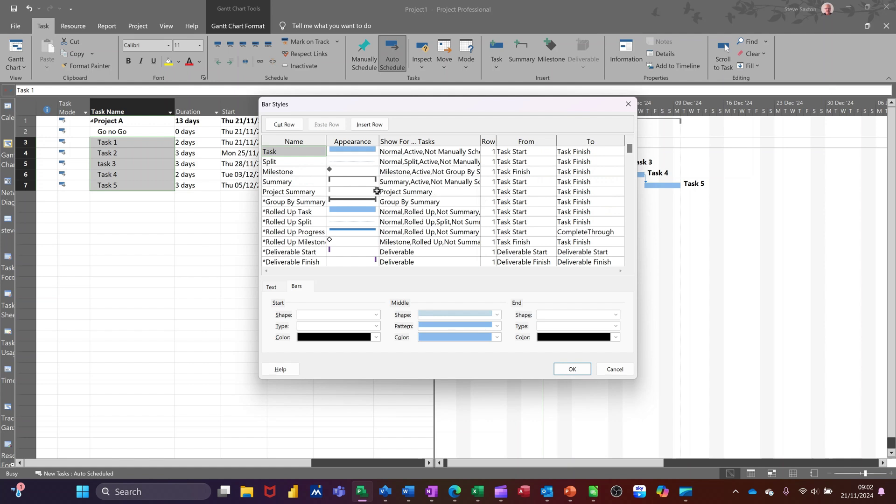
# Show Name to the right of the Summary bar as well
pyautogui.click(351, 182)
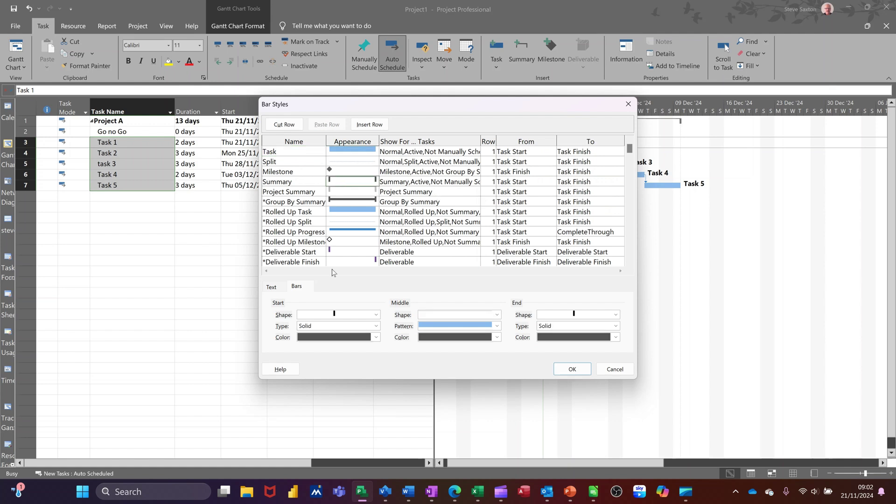
pyautogui.click(272, 286)
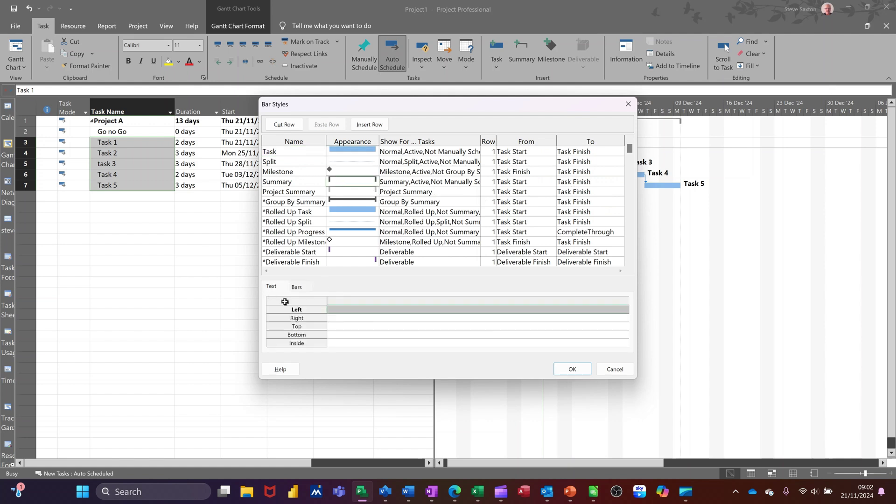
pyautogui.click(343, 319)
pyautogui.write('Name')
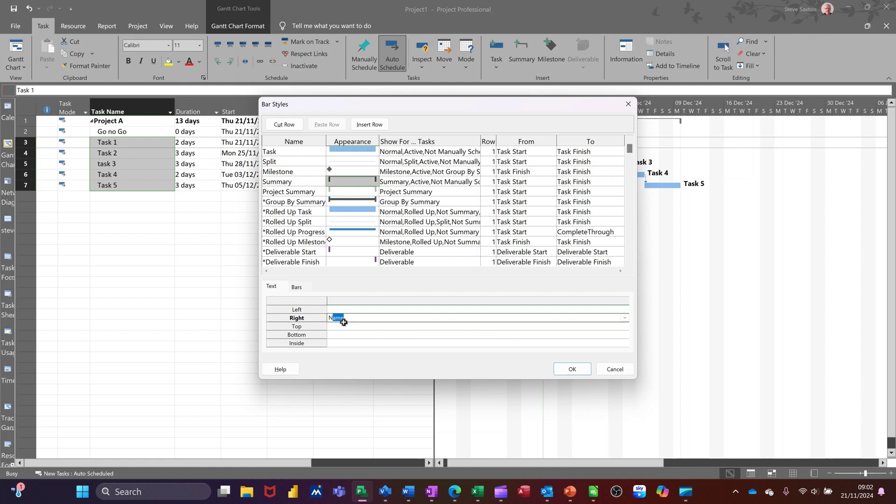
pyautogui.click(565, 370)
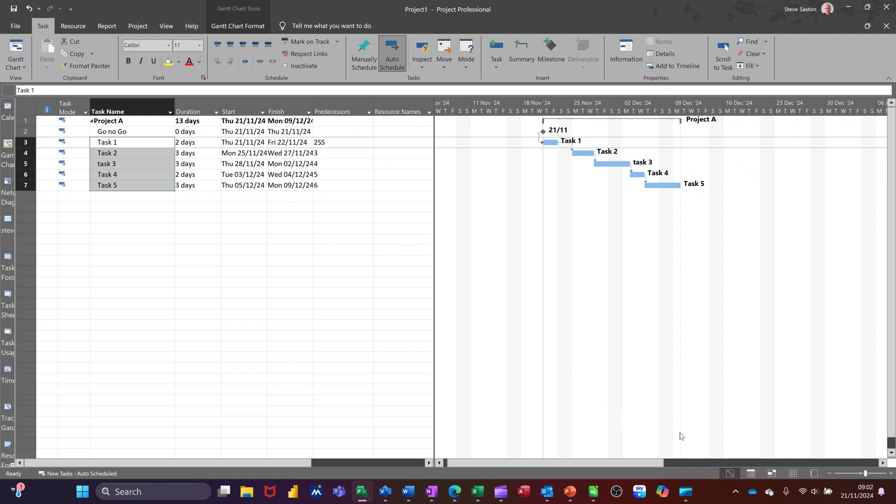
# On the Resource Sheet, enter the three people's names as resources
pyautogui.click(792, 474)
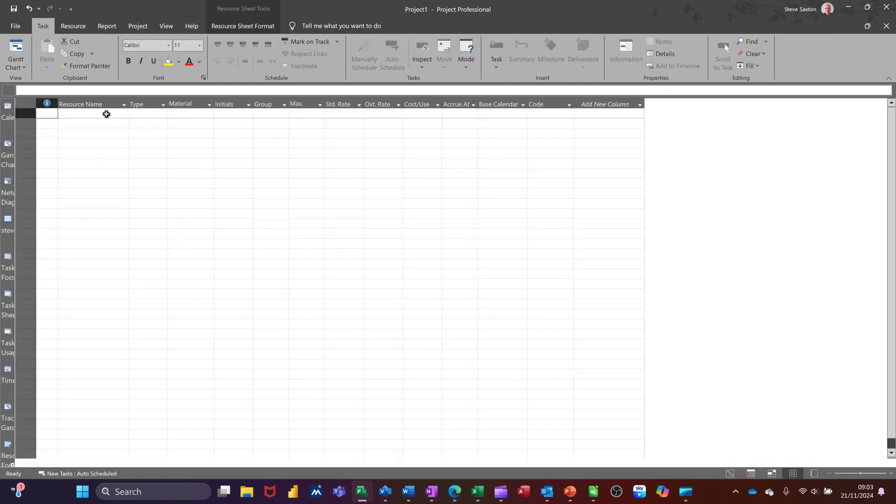
pyautogui.click(107, 114)
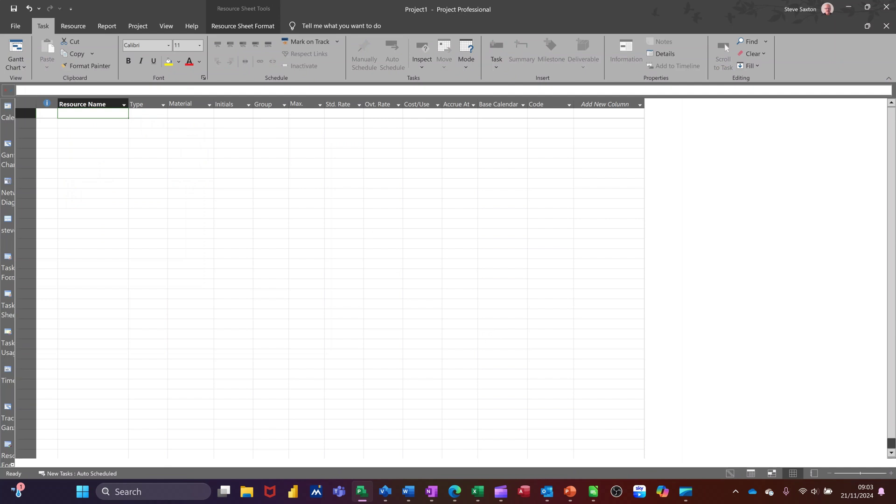
pyautogui.write('Bill')
pyautogui.press('Return')
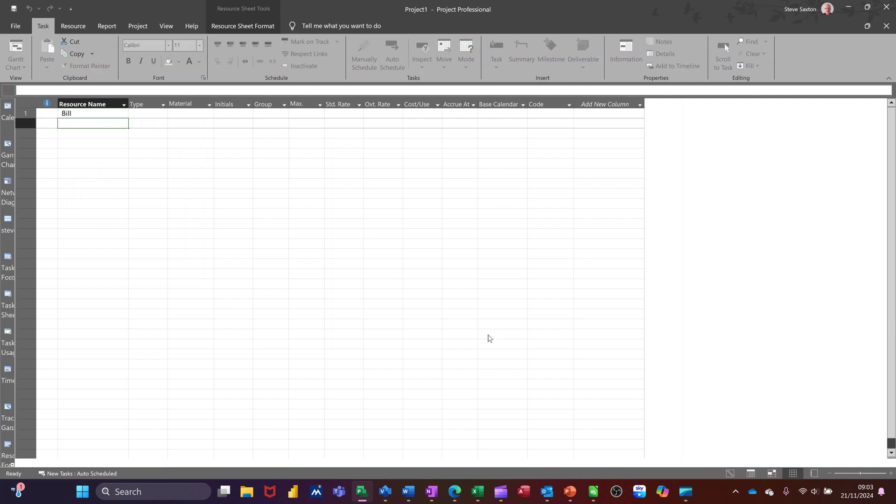
pyautogui.write('Ben')
pyautogui.press('Return')
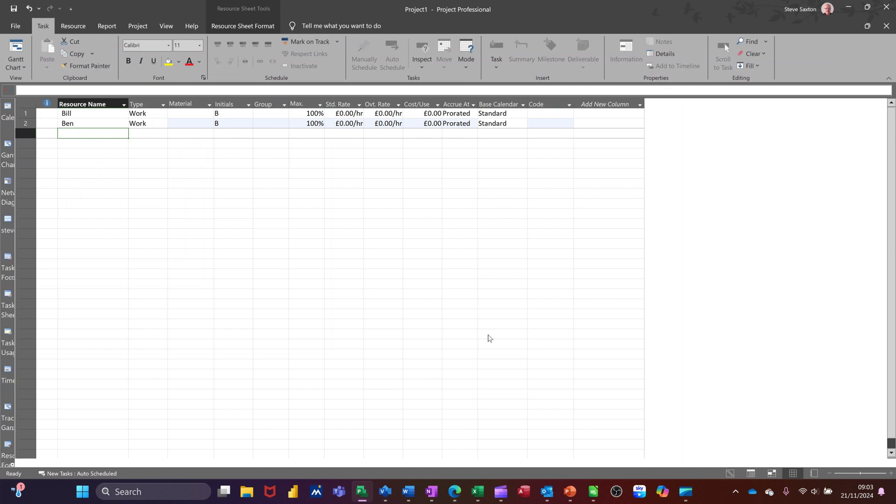
pyautogui.write('Ann')
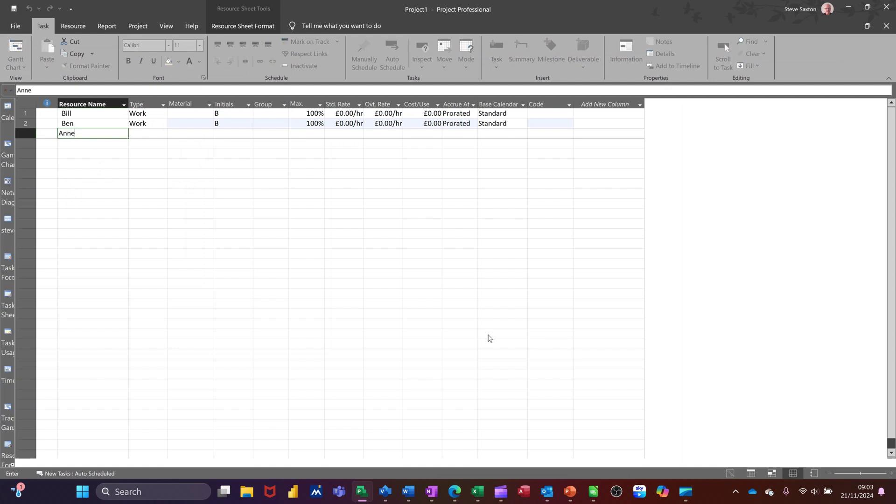
pyautogui.write('e')
pyautogui.press('Return')
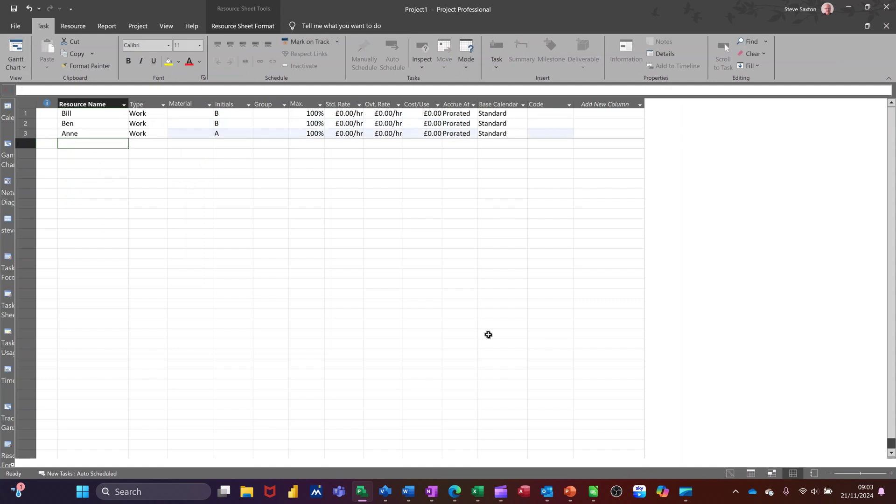
# Add Computer, Microsoft Office and Paper as resources
pyautogui.write('Com')
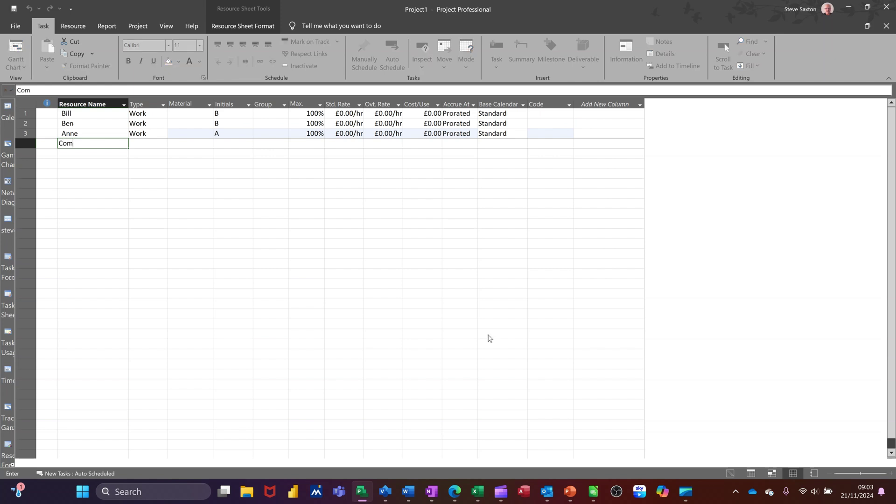
pyautogui.write('puter')
pyautogui.press('Return')
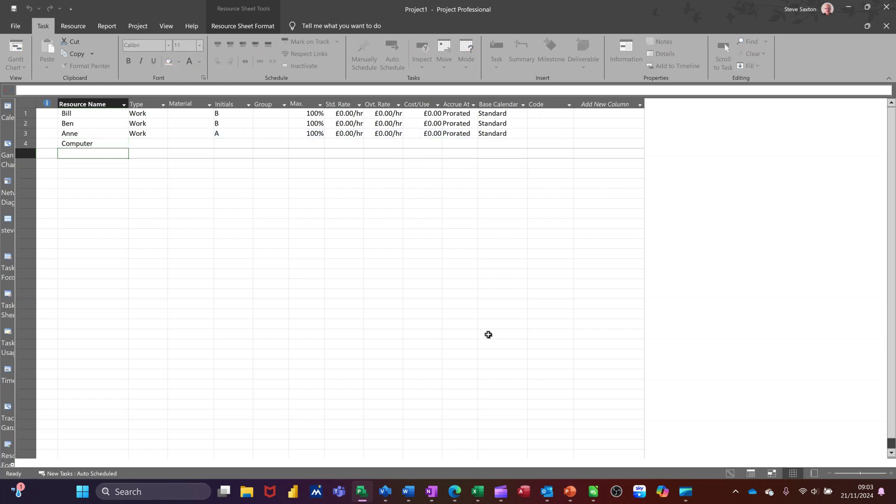
pyautogui.write('Microsof')
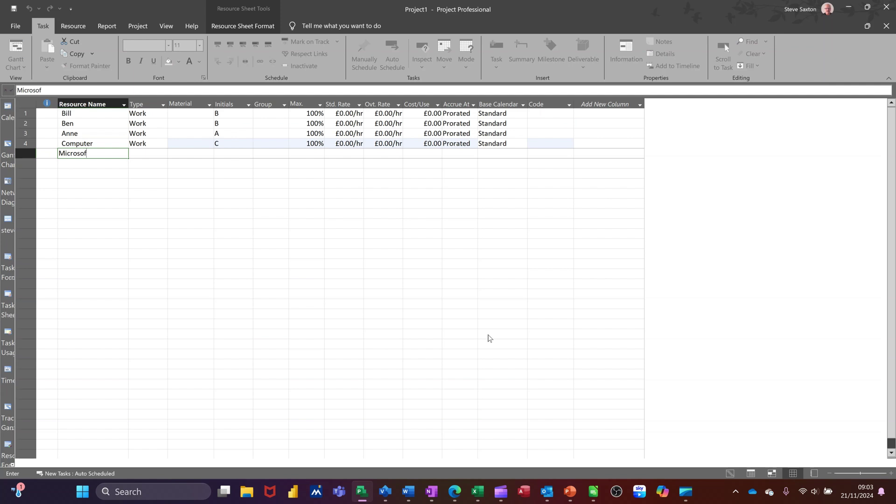
pyautogui.write('t Office')
pyautogui.press('Return')
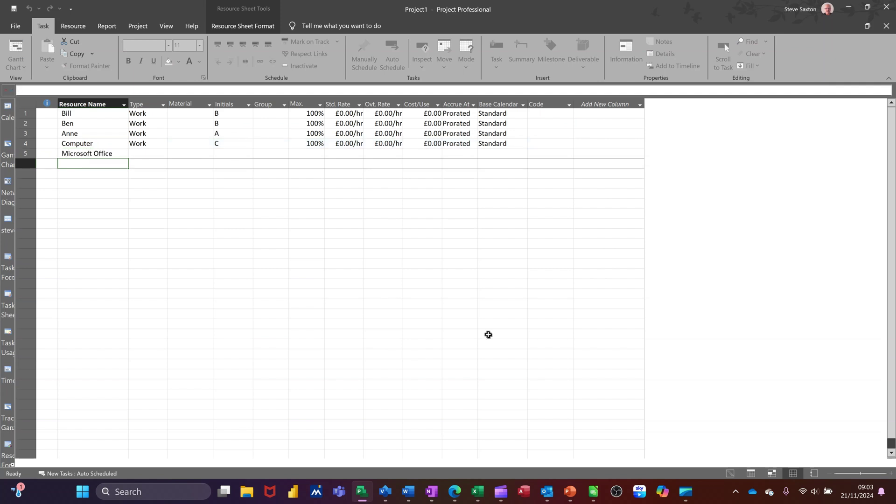
pyautogui.write('Paper')
pyautogui.press('Return')
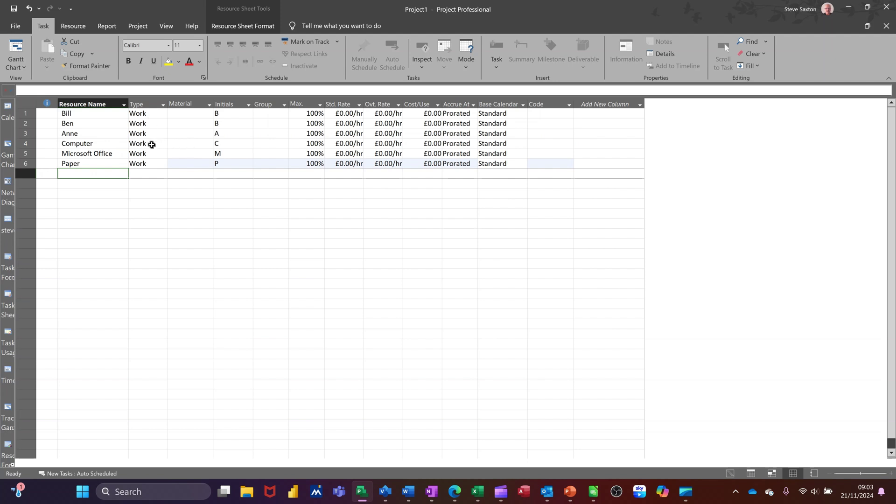
# Change Computer, Microsoft Office and Paper to Material resources
pyautogui.click(152, 144)
pyautogui.click(163, 144)
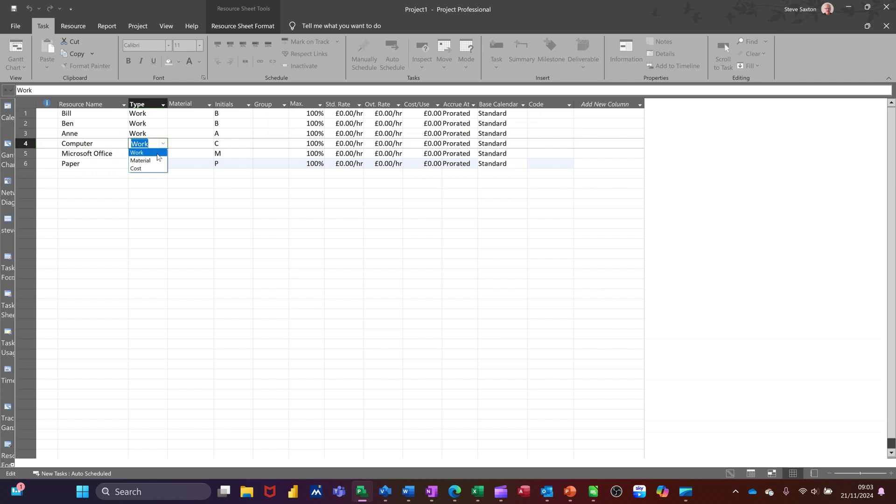
pyautogui.click(149, 161)
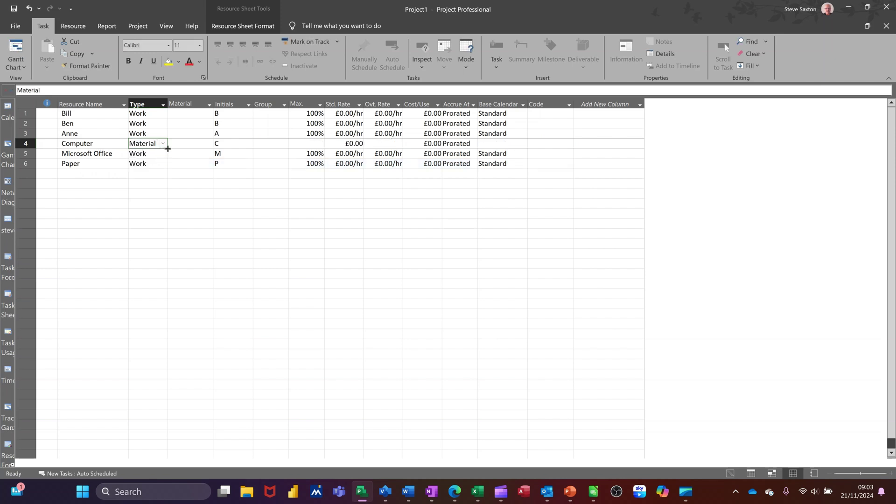
pyautogui.moveTo(168, 149); pyautogui.dragTo(169, 167)
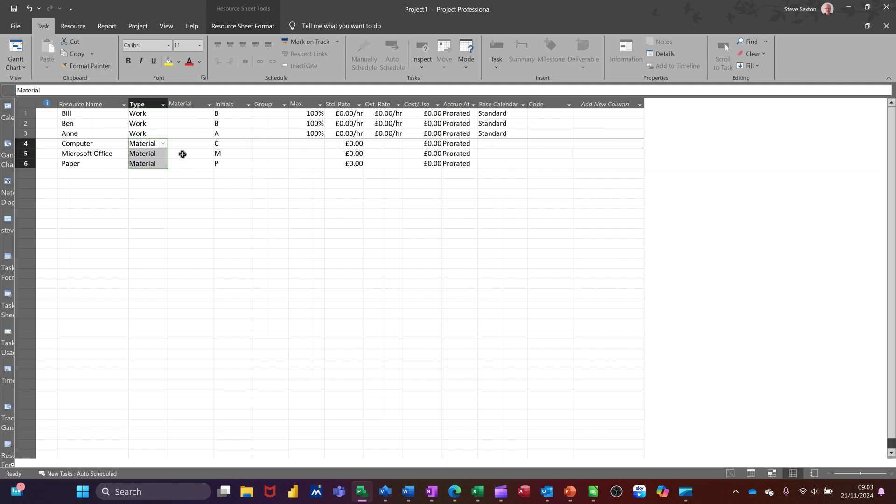
# Enter the material labels PCs, MSO and Pack for those three resources
pyautogui.click(189, 144)
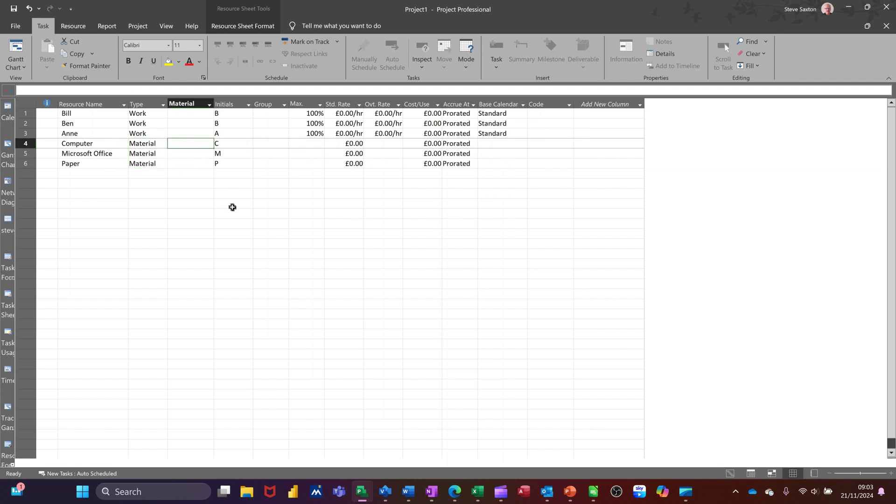
pyautogui.write('PCs')
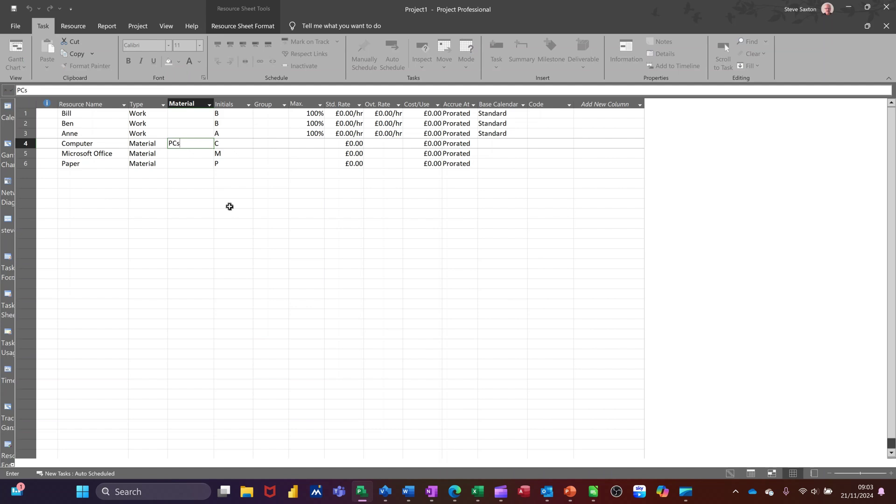
pyautogui.click(183, 153)
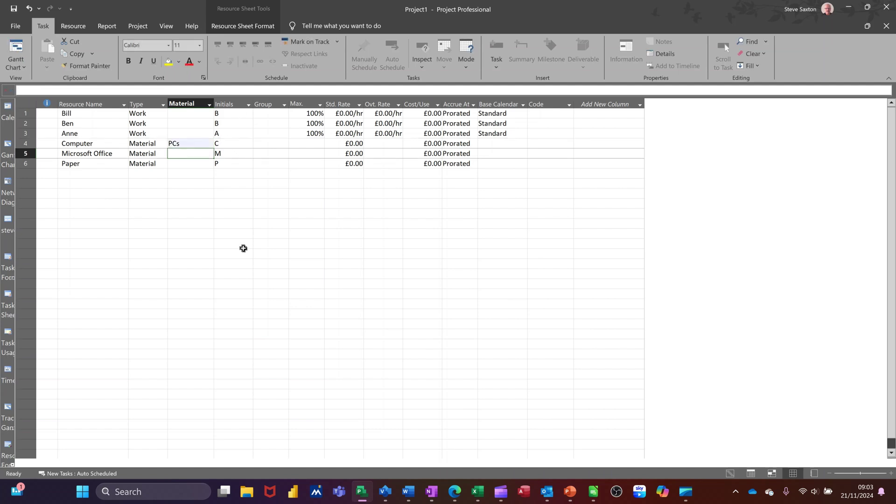
pyautogui.write('MSO')
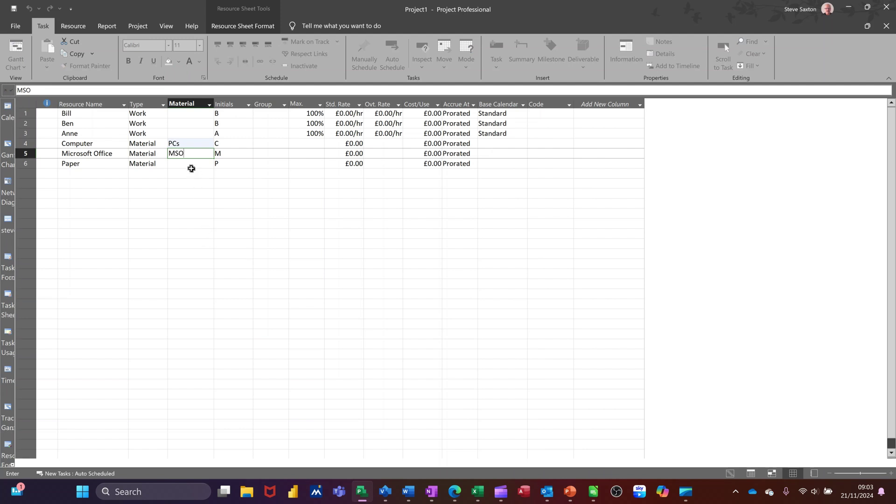
pyautogui.click(191, 167)
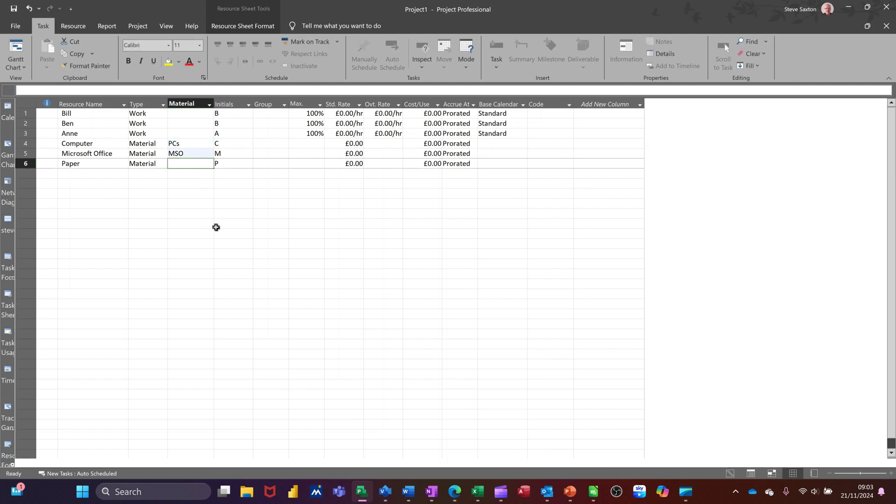
pyautogui.write('Pack')
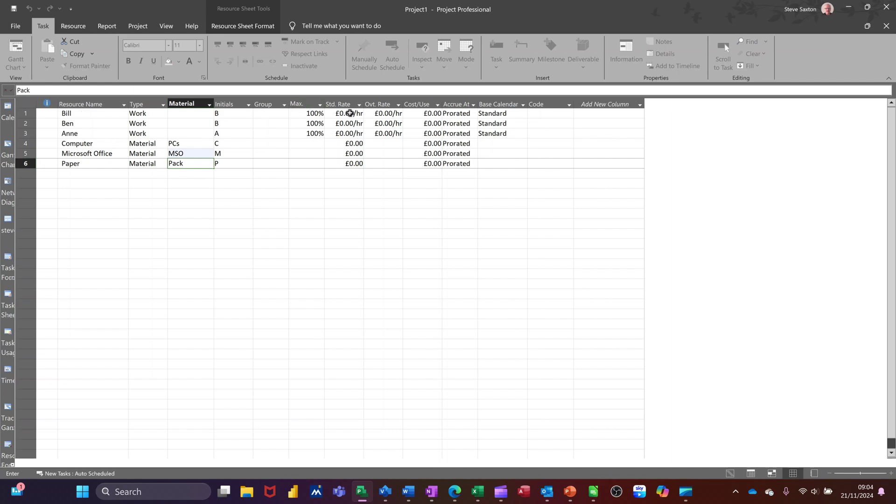
# Give Bill a £10.00/hr standard and £15.00/hr overtime rate, then fill them down to Ben and Anne
pyautogui.click(350, 114)
pyautogui.write('10')
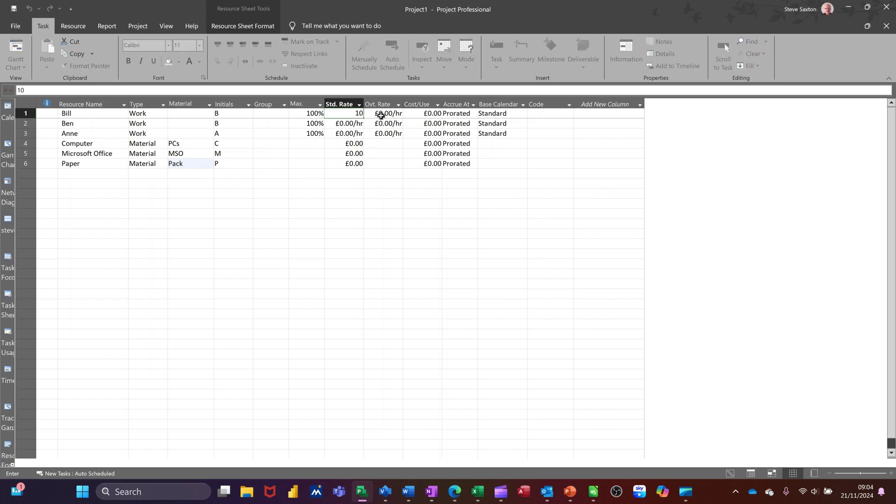
pyautogui.click(381, 115)
pyautogui.write('15')
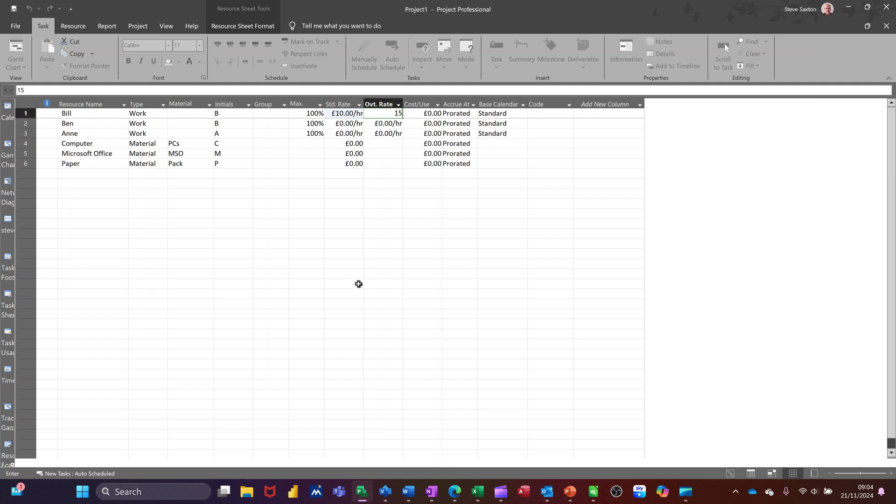
pyautogui.click(345, 203)
pyautogui.moveTo(342, 116); pyautogui.dragTo(401, 118)
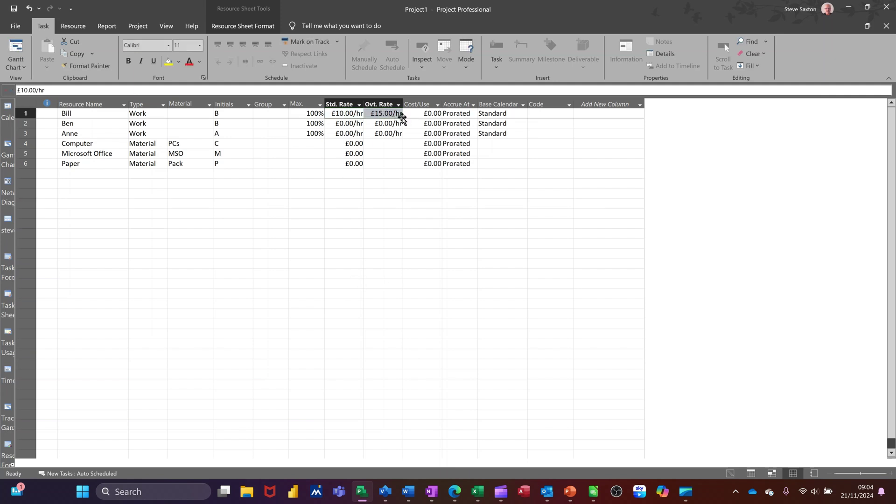
pyautogui.moveTo(403, 119); pyautogui.dragTo(404, 137)
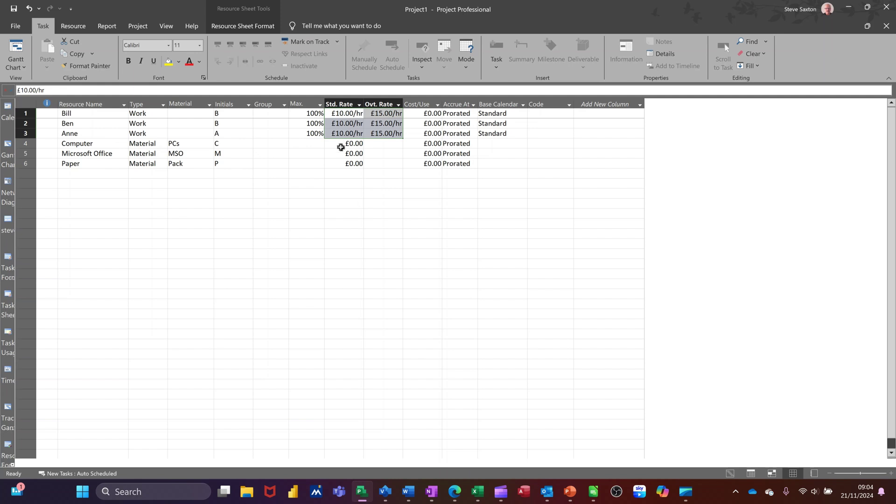
# Set standard rates of £100.00 for Computer and Microsoft Office and £1.00 for Paper
pyautogui.click(339, 145)
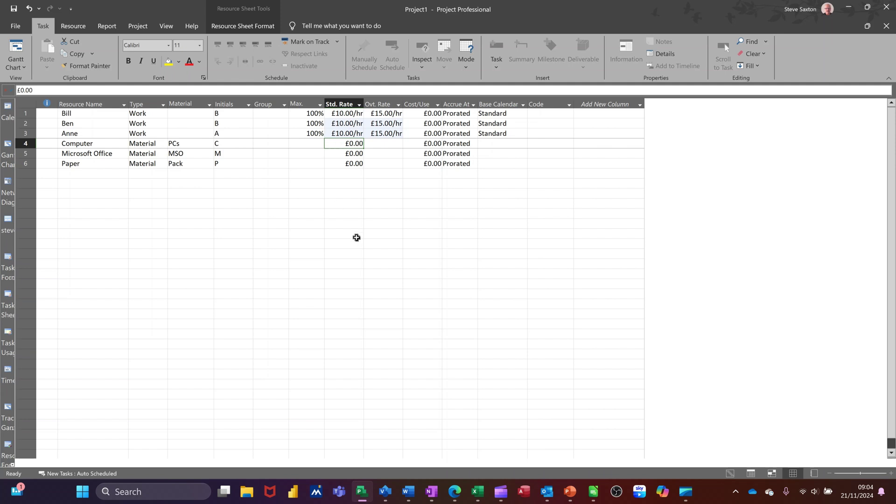
pyautogui.write('100')
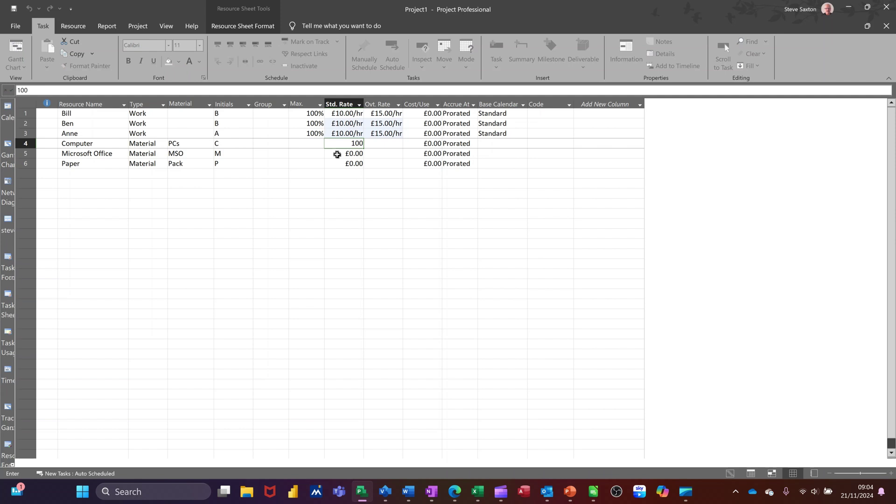
pyautogui.press('Return')
pyautogui.write('1')
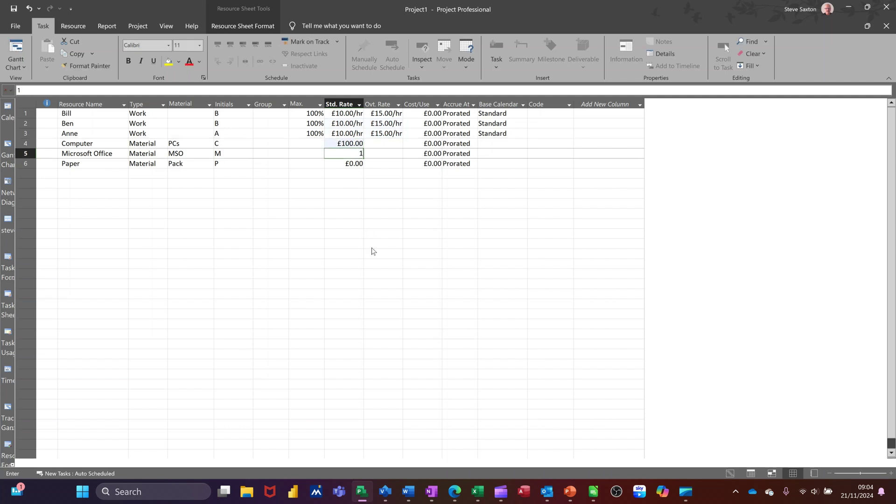
pyautogui.write('00')
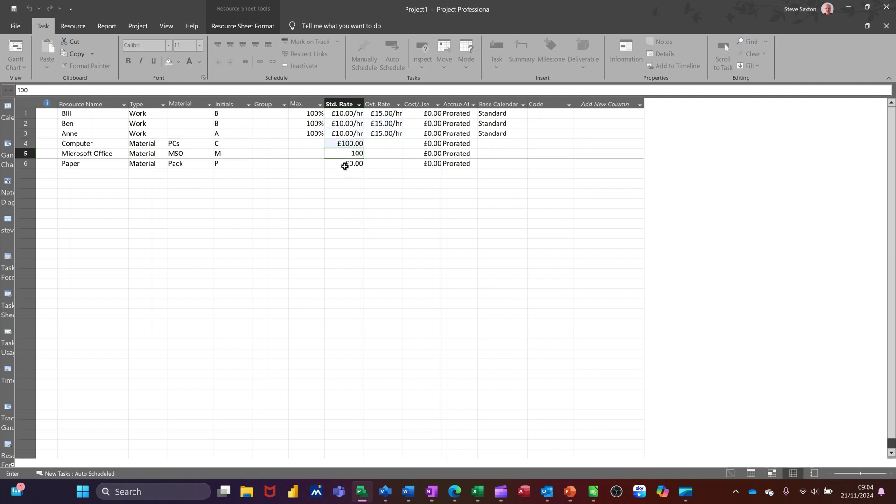
pyautogui.press('Return')
pyautogui.write('1')
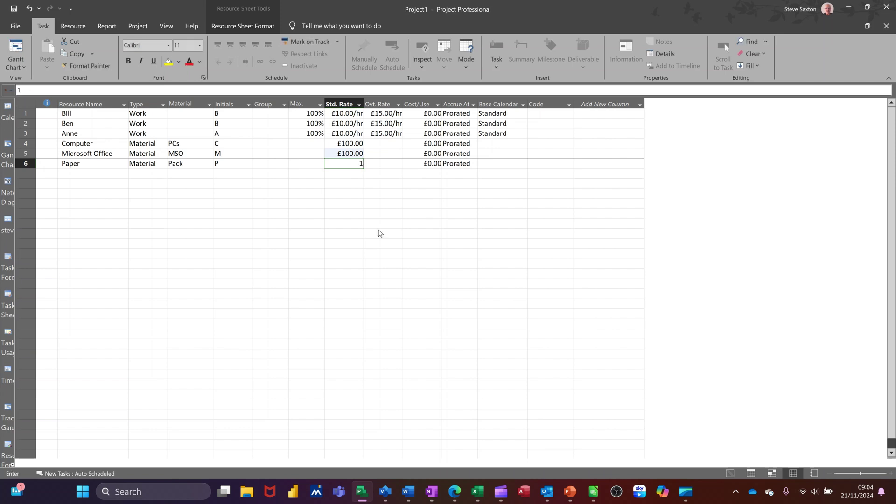
pyautogui.press('Return')
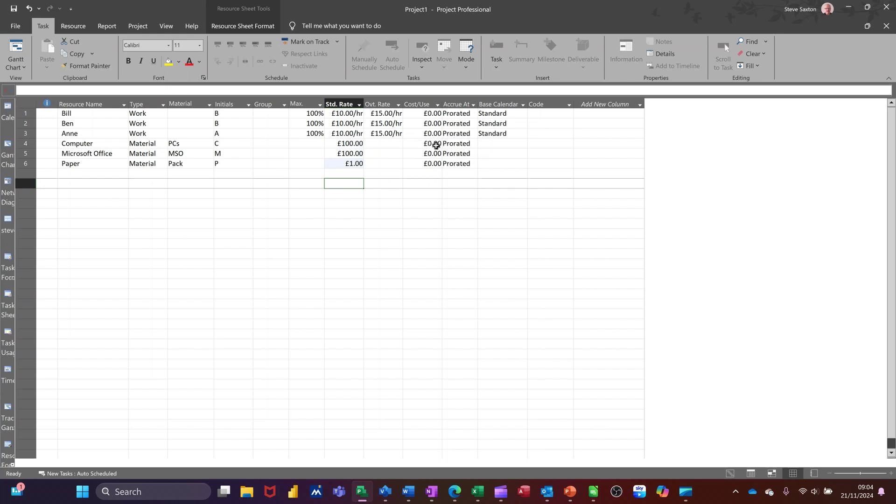
pyautogui.click(466, 115)
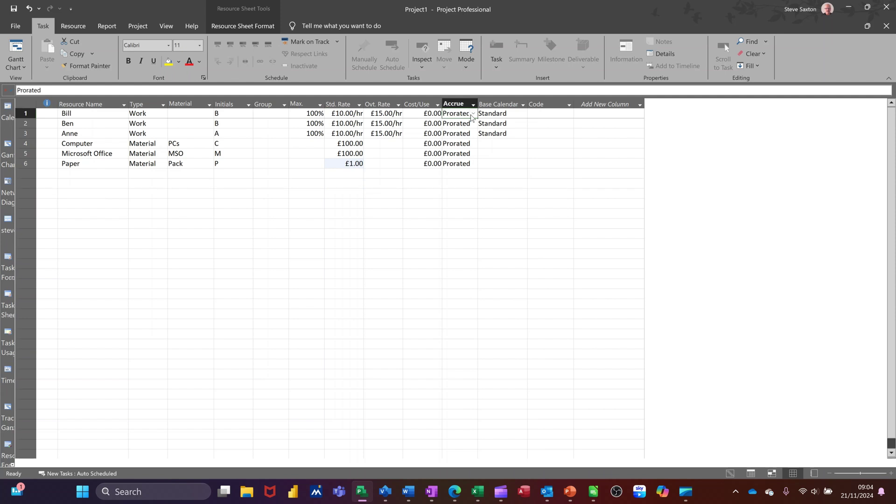
pyautogui.click(472, 115)
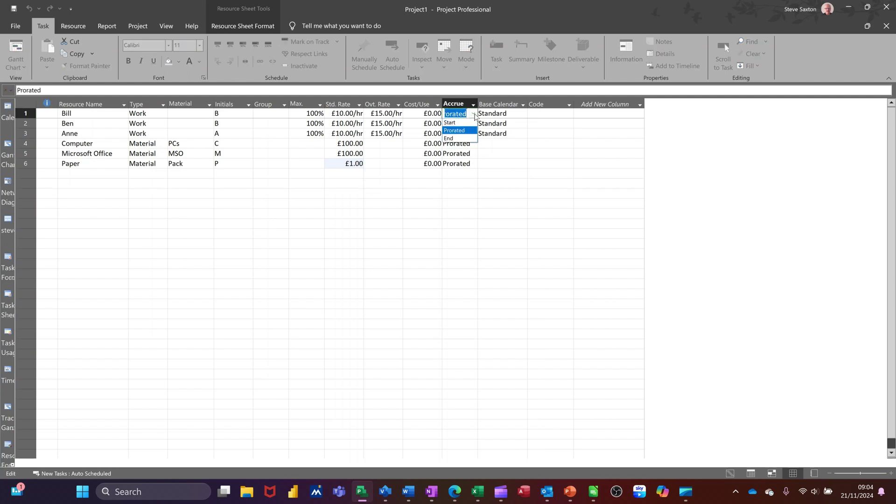
pyautogui.click(475, 115)
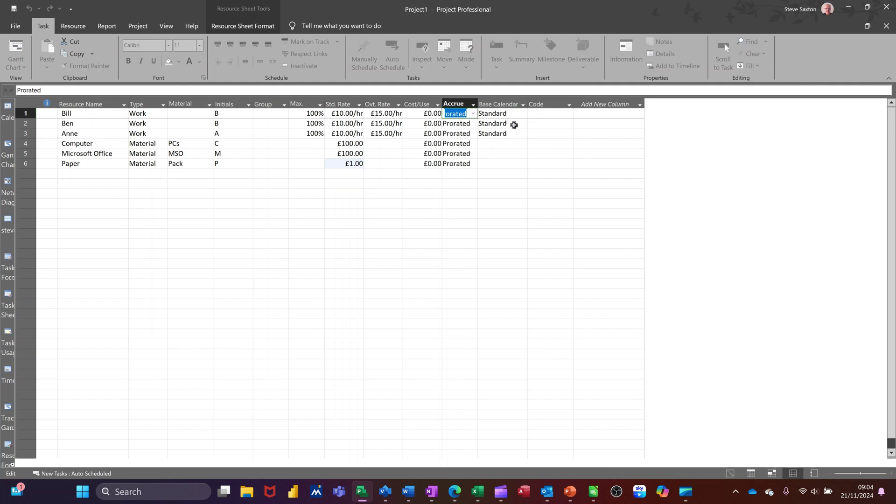
pyautogui.click(521, 117)
pyautogui.click(522, 114)
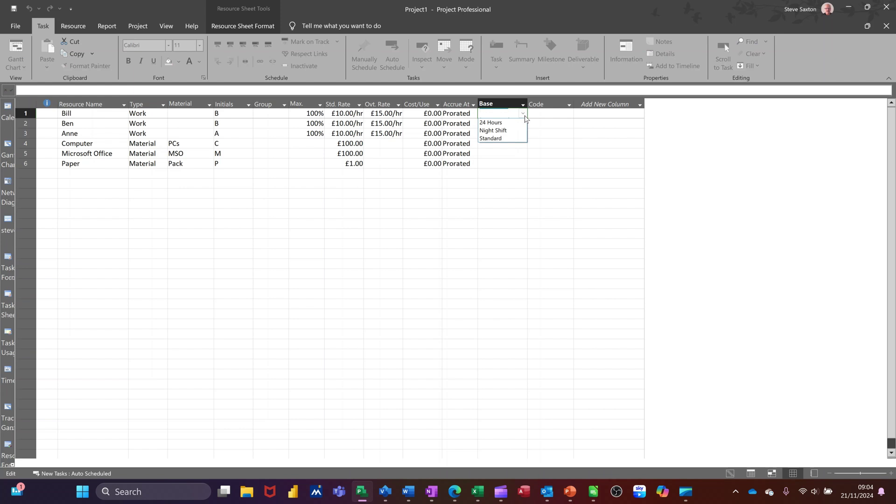
pyautogui.click(523, 115)
pyautogui.click(497, 151)
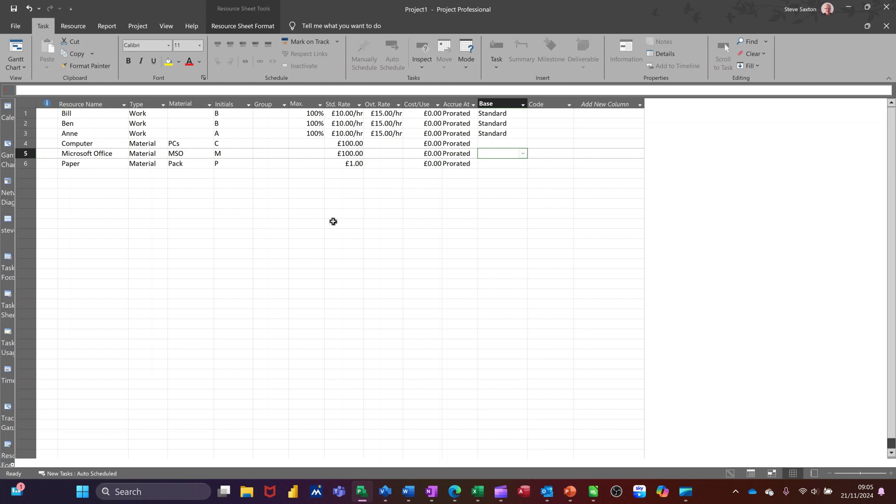
# From the Gantt chart, open Assign Resources for Task 1 and assign Anne and Ben
pyautogui.click(5, 146)
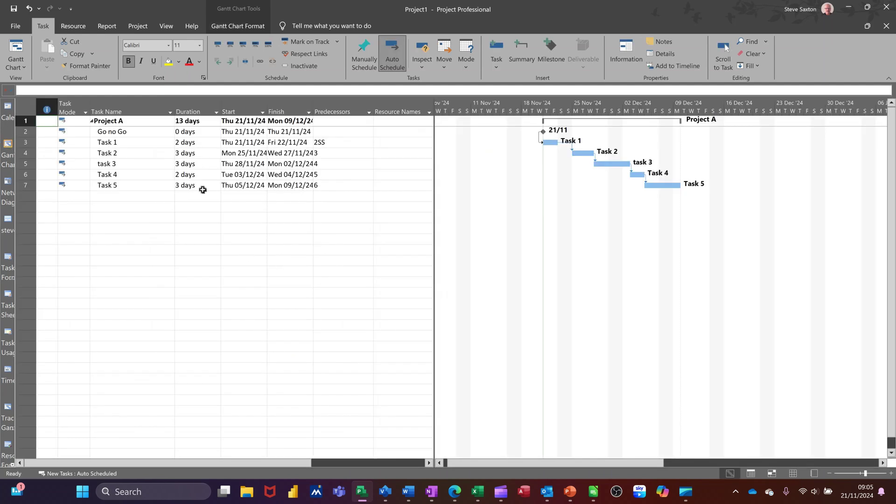
pyautogui.click(71, 27)
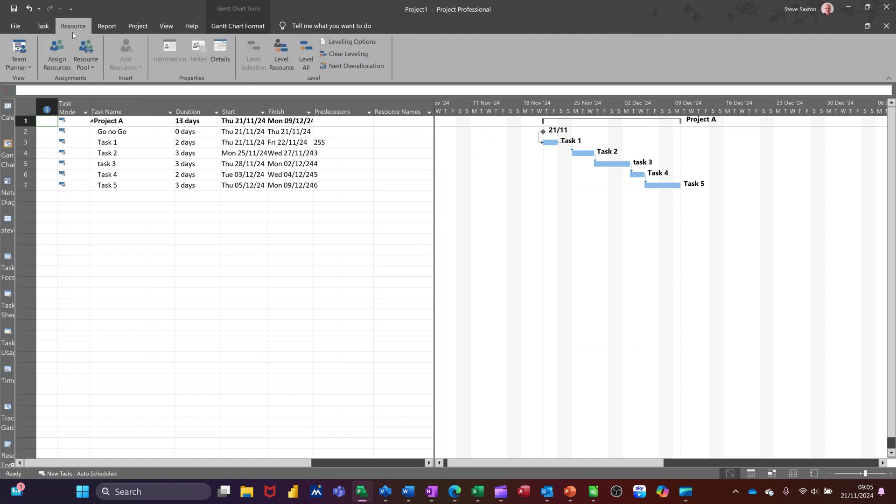
pyautogui.click(49, 50)
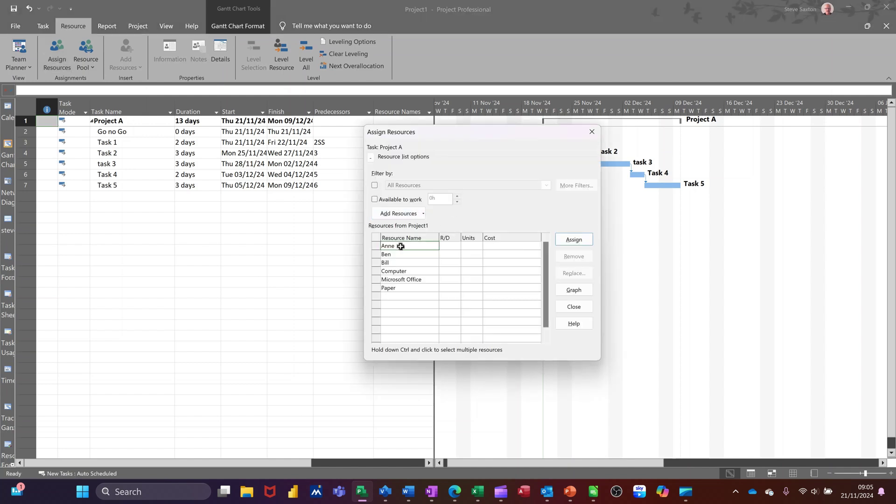
pyautogui.click(127, 144)
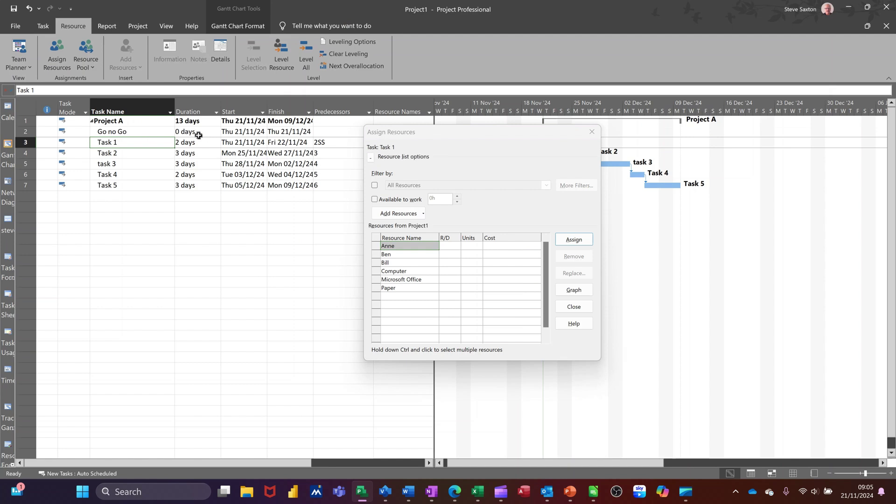
pyautogui.click(406, 255)
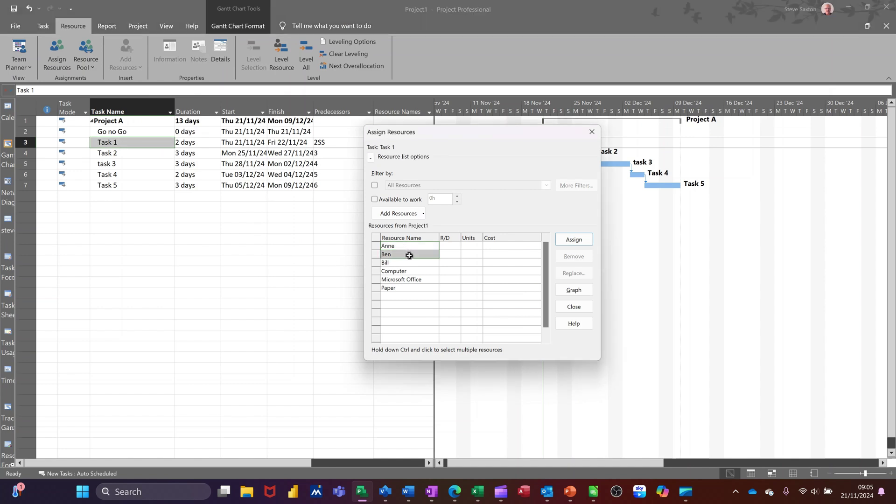
pyautogui.click(577, 243)
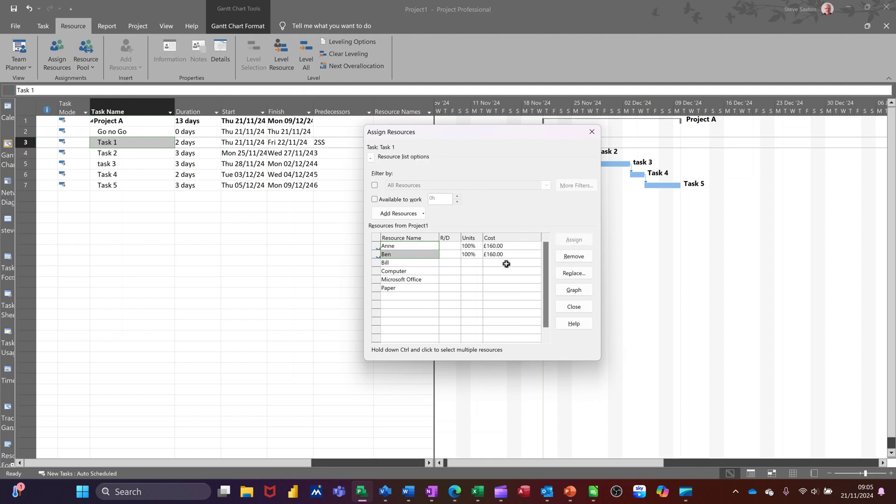
# Assign the Computer to Task 1 at 2 units
pyautogui.click(419, 272)
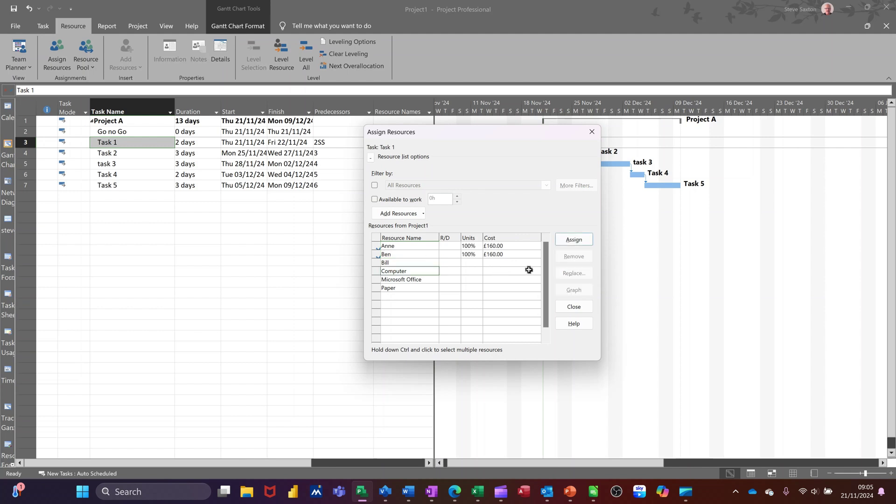
pyautogui.click(574, 240)
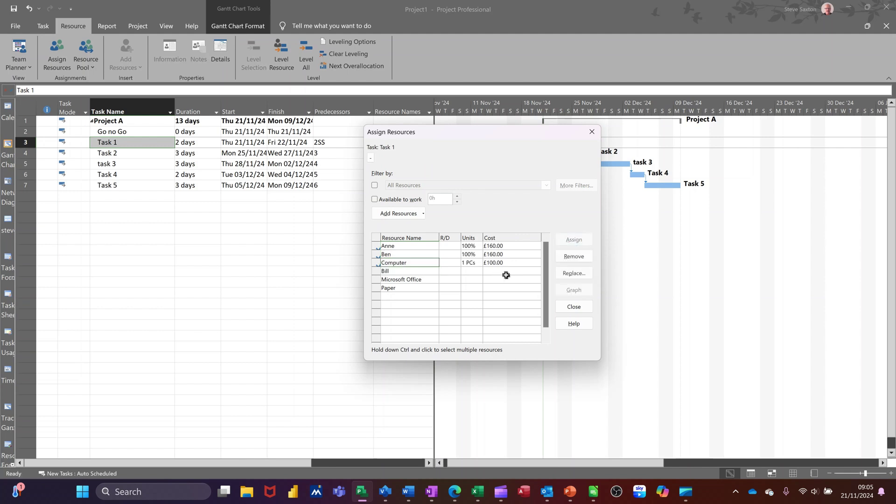
pyautogui.click(472, 263)
pyautogui.click(480, 262)
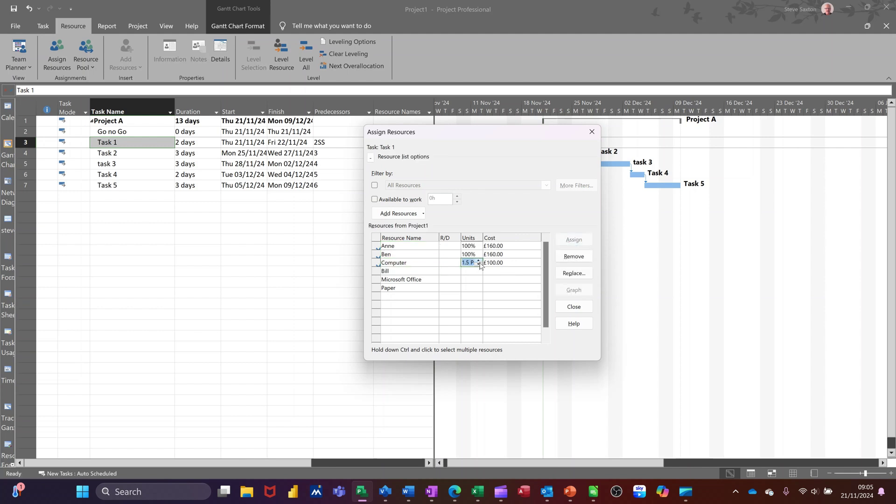
pyautogui.click(477, 272)
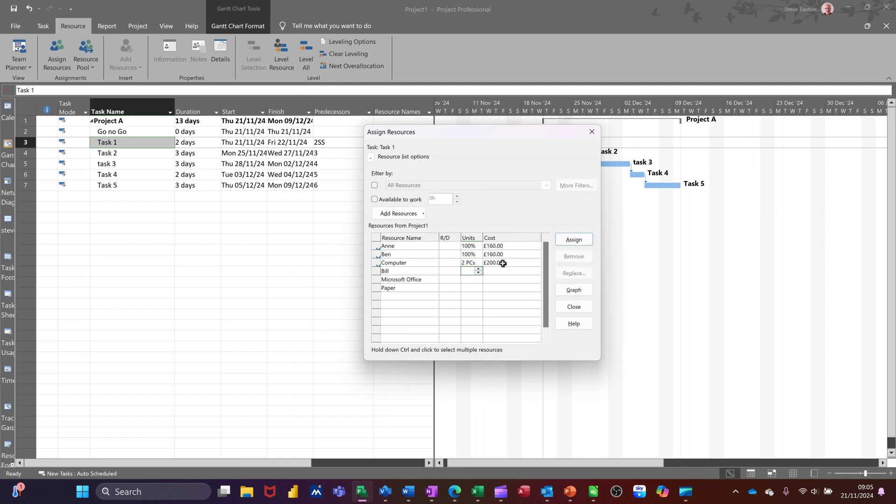
# Assign Microsoft Office to Task 1 at 2 units
pyautogui.click(411, 279)
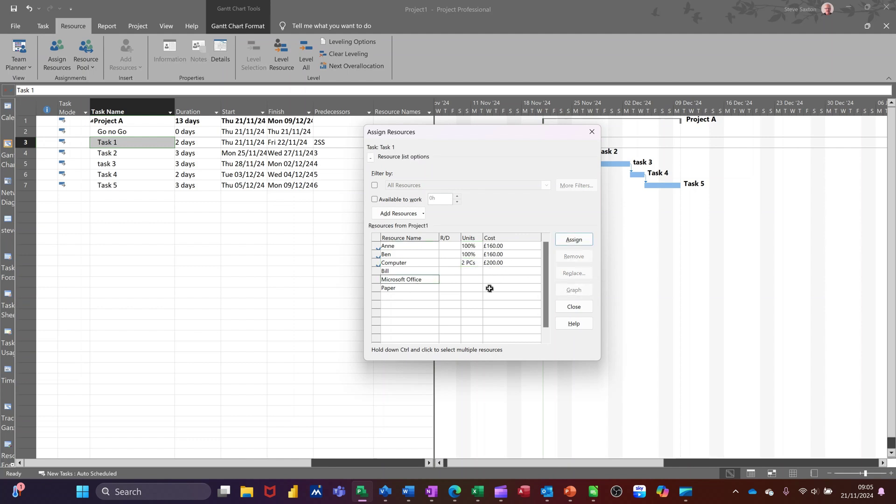
pyautogui.click(574, 240)
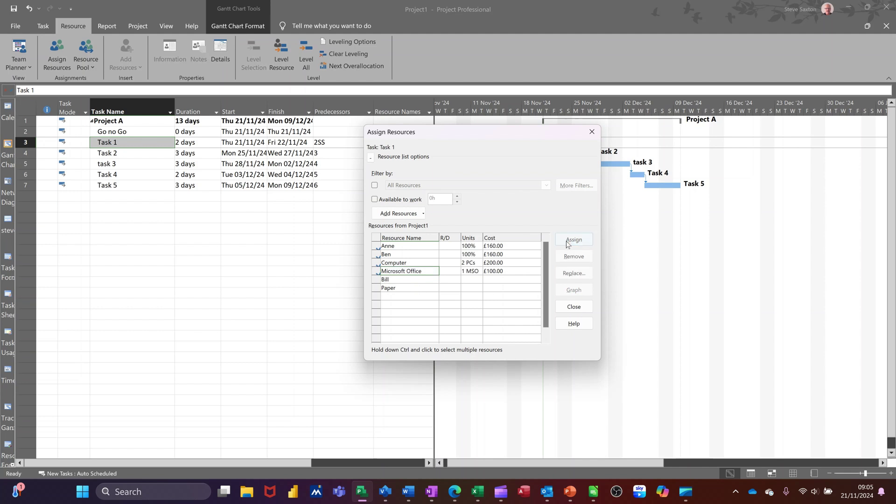
pyautogui.click(476, 271)
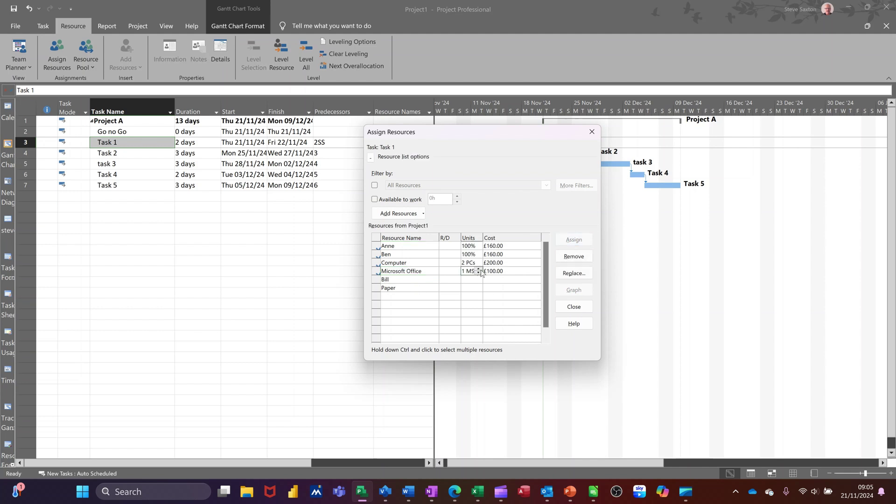
pyautogui.click(480, 270)
pyautogui.click(469, 280)
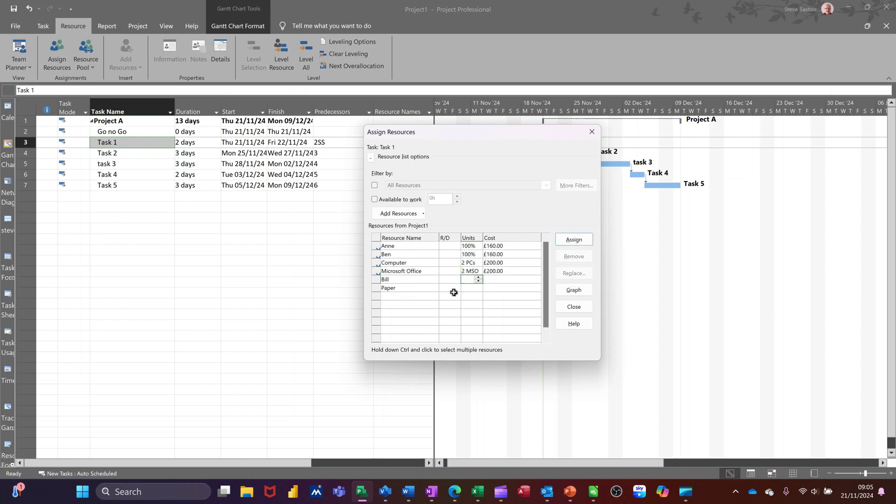
# Assign Paper to Task 1 at 1 pack per hour and close the dialog
pyautogui.click(411, 289)
pyautogui.click(568, 242)
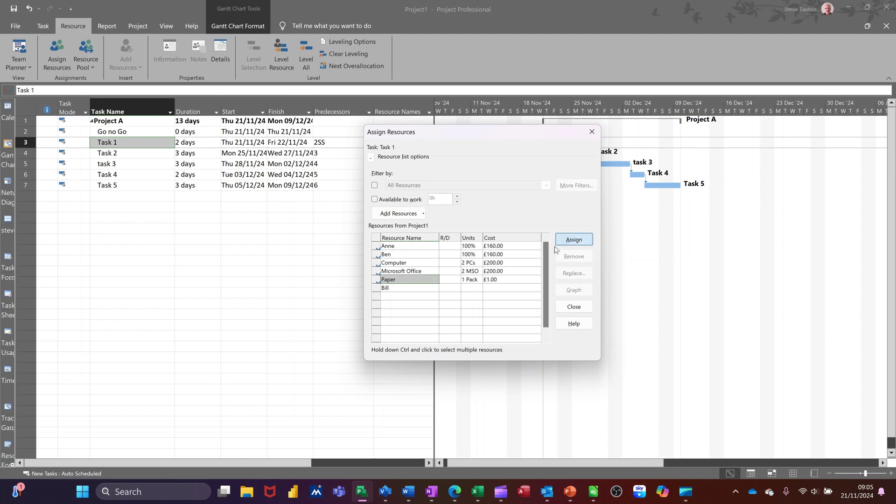
pyautogui.click(468, 280)
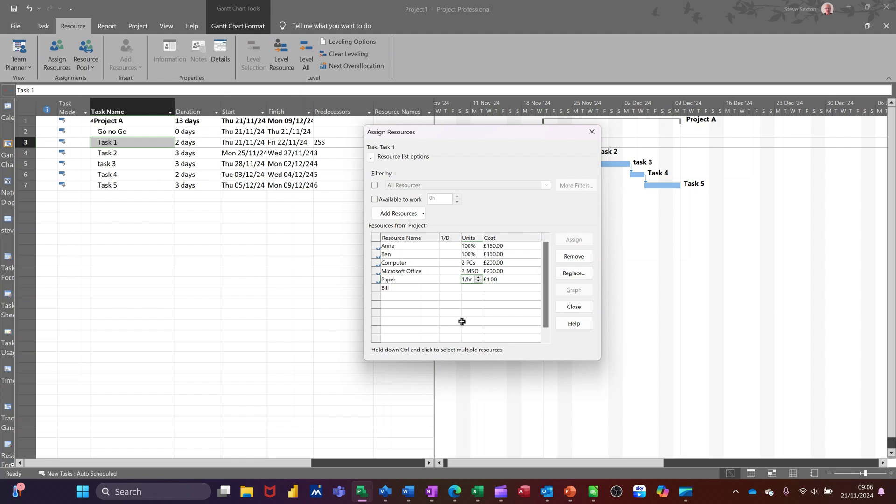
pyautogui.click(469, 295)
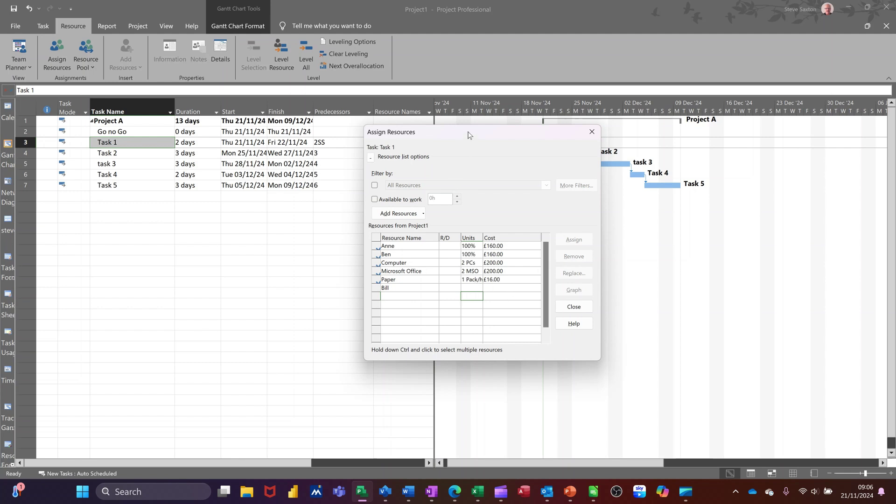
pyautogui.moveTo(469, 135); pyautogui.dragTo(432, 205)
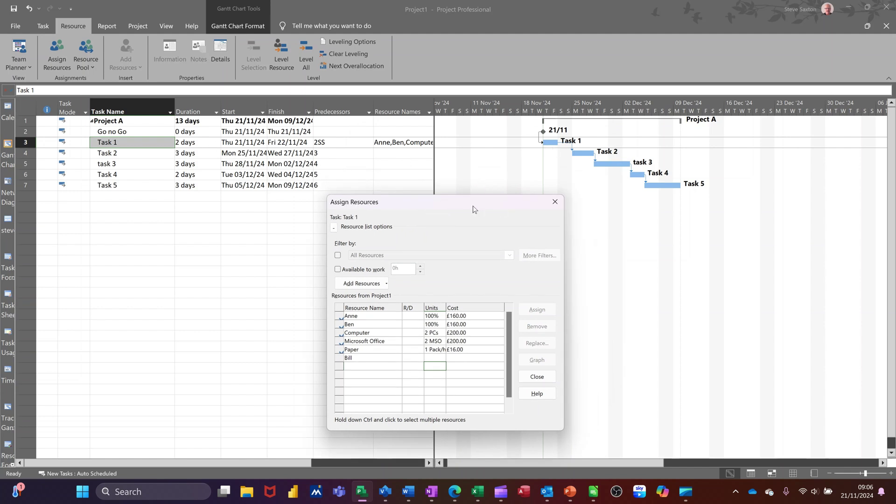
pyautogui.moveTo(473, 209); pyautogui.dragTo(469, 154)
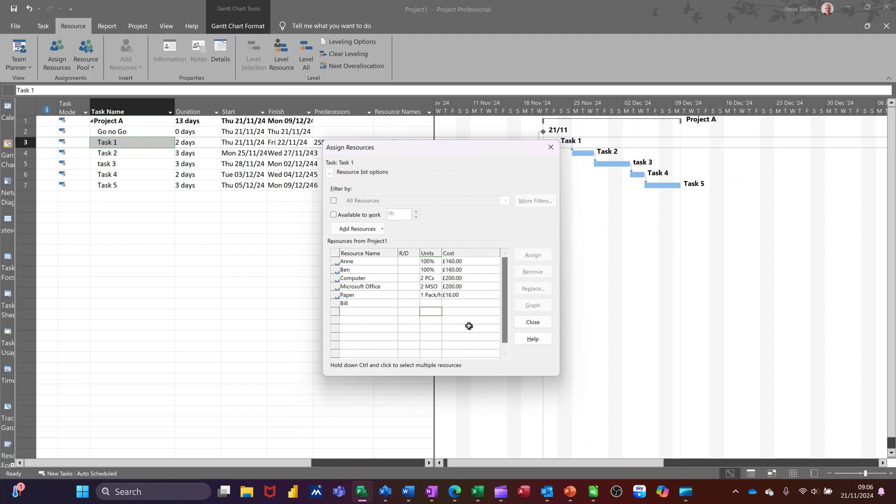
pyautogui.click(533, 322)
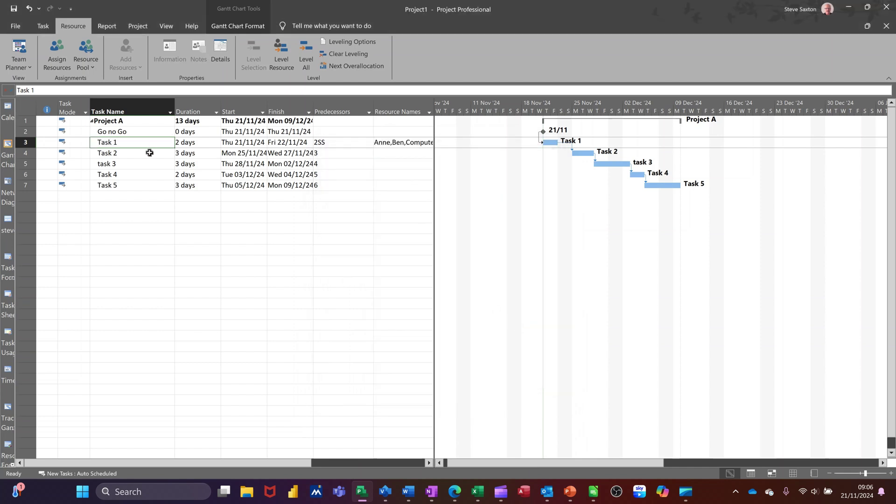
# Select Task 2 to Task 5 and assign Bill to all of them in Assign Resources
pyautogui.moveTo(150, 154); pyautogui.dragTo(149, 185)
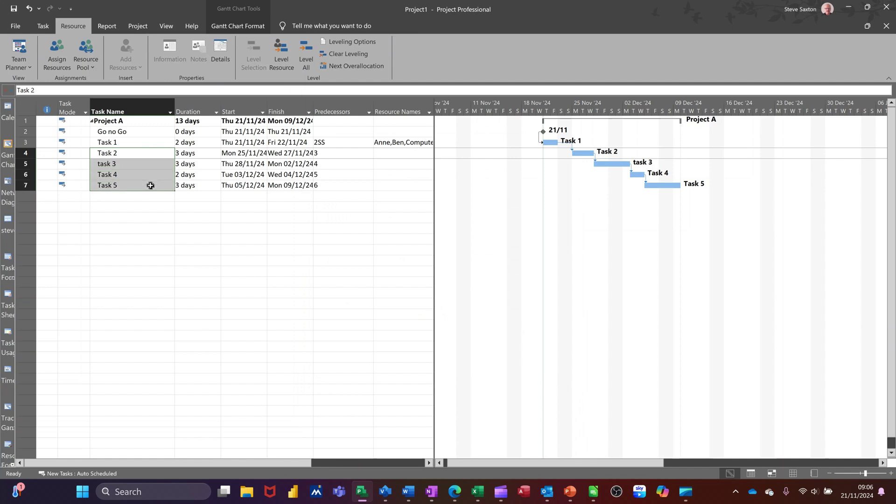
pyautogui.click(57, 53)
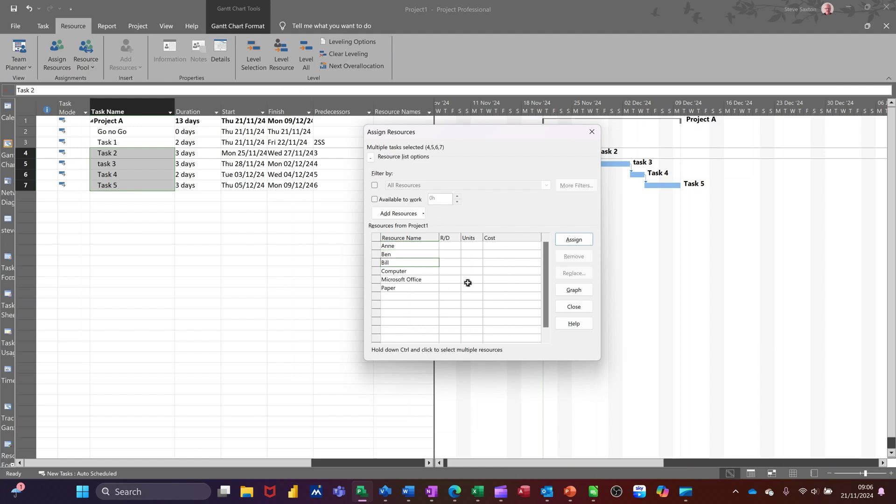
pyautogui.click(574, 242)
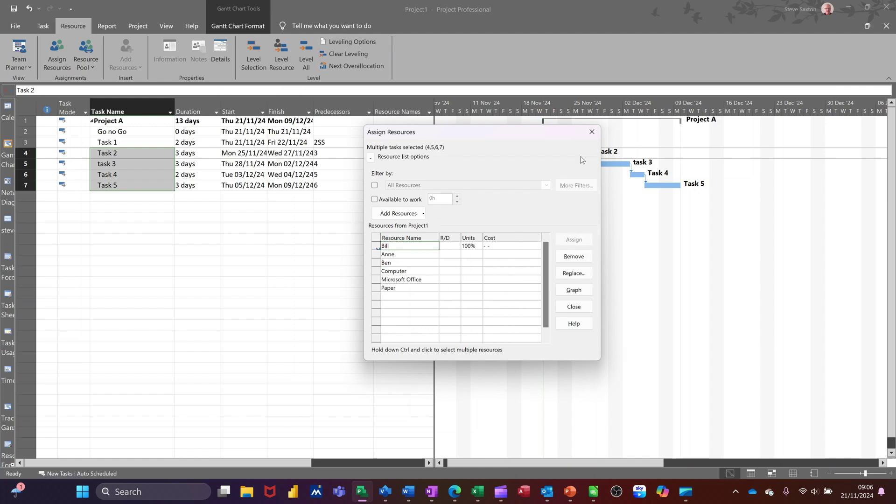
pyautogui.click(592, 132)
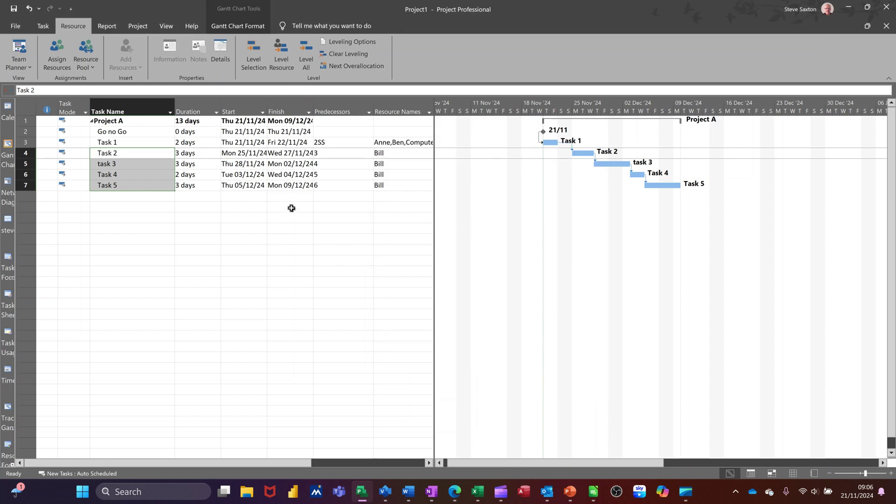
# Switch the task sheet to the Cost table and then back to the Entry table
pyautogui.click(163, 26)
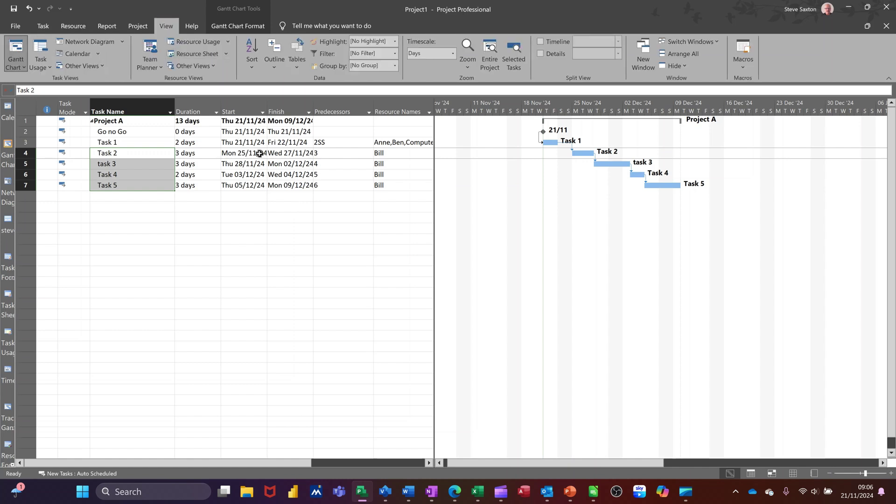
pyautogui.click(297, 67)
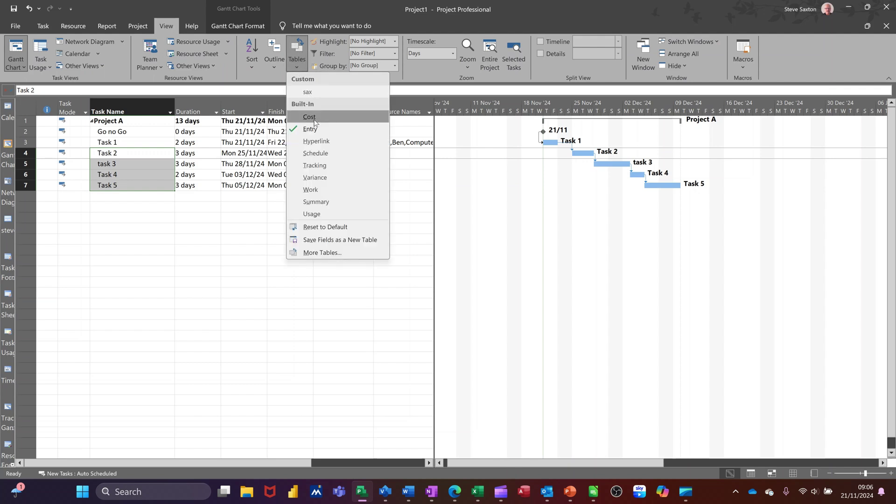
pyautogui.click(312, 117)
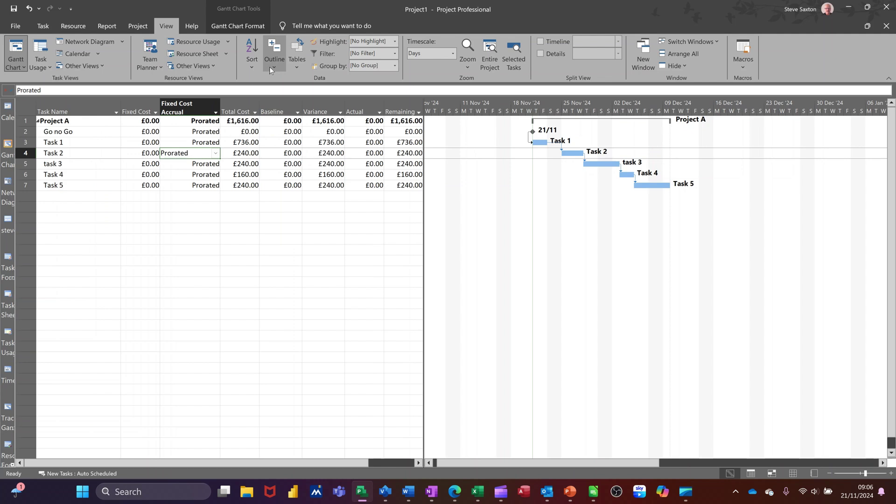
pyautogui.click(292, 68)
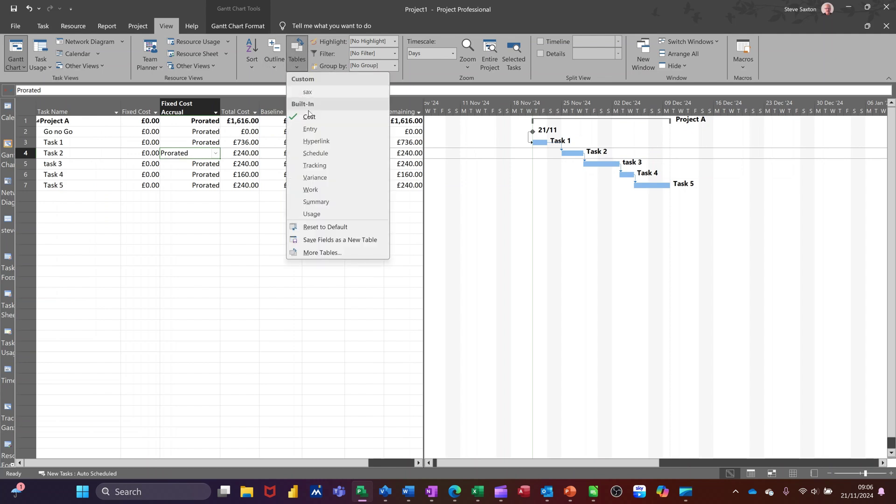
pyautogui.click(310, 129)
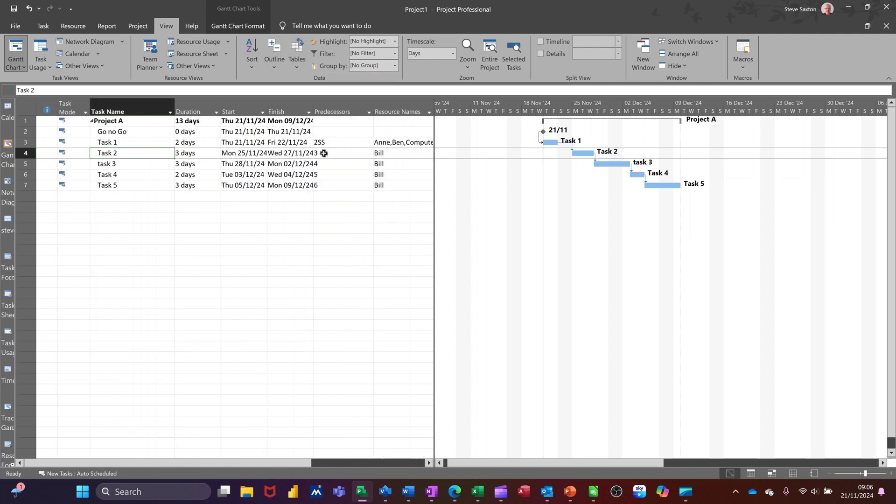
# Drag the split bar left to narrow the table and widen the Gantt timeline
pyautogui.click(433, 231)
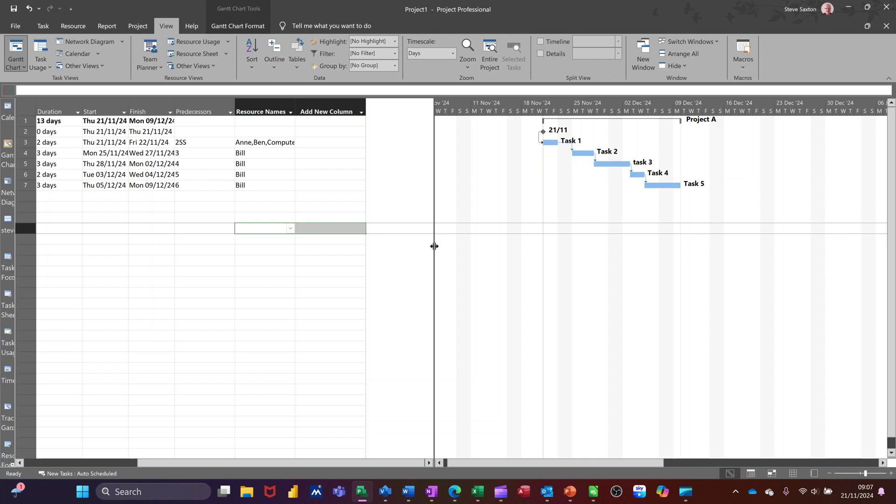
pyautogui.moveTo(435, 246); pyautogui.dragTo(332, 256)
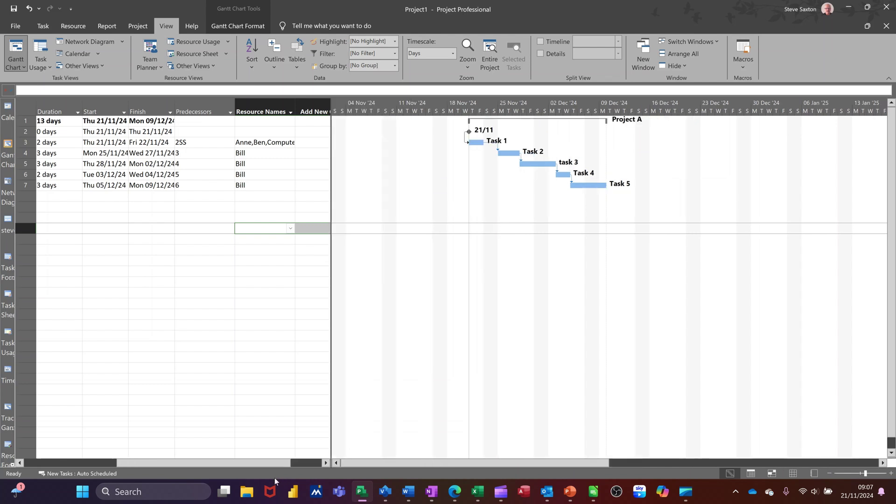
pyautogui.moveTo(237, 463); pyautogui.dragTo(131, 465)
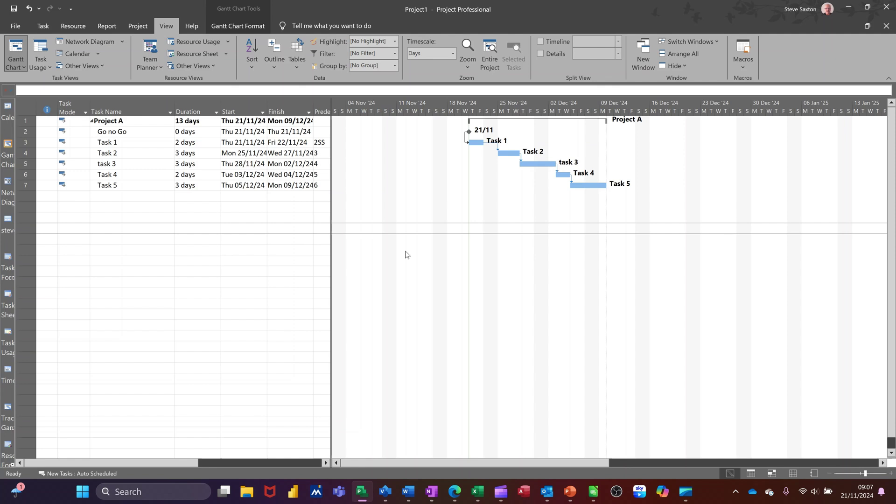
# Set the main Baseline for the entire project from the Project tab
pyautogui.click(108, 26)
pyautogui.click(130, 27)
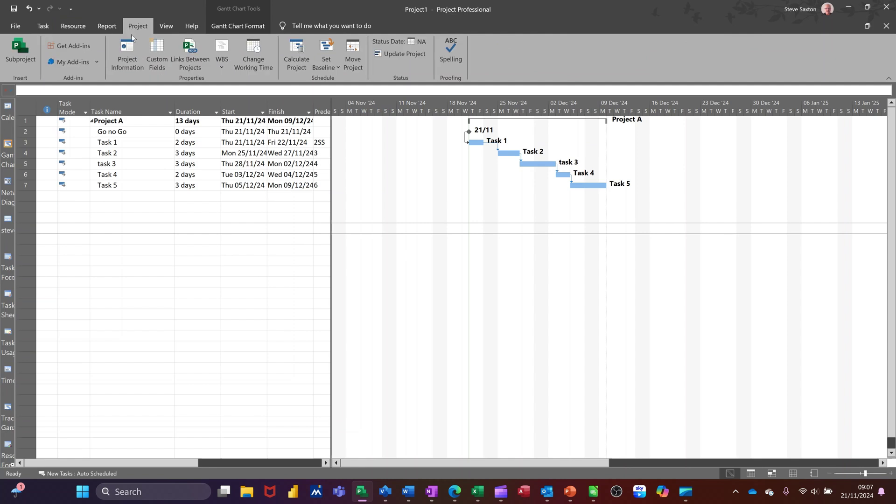
pyautogui.click(334, 67)
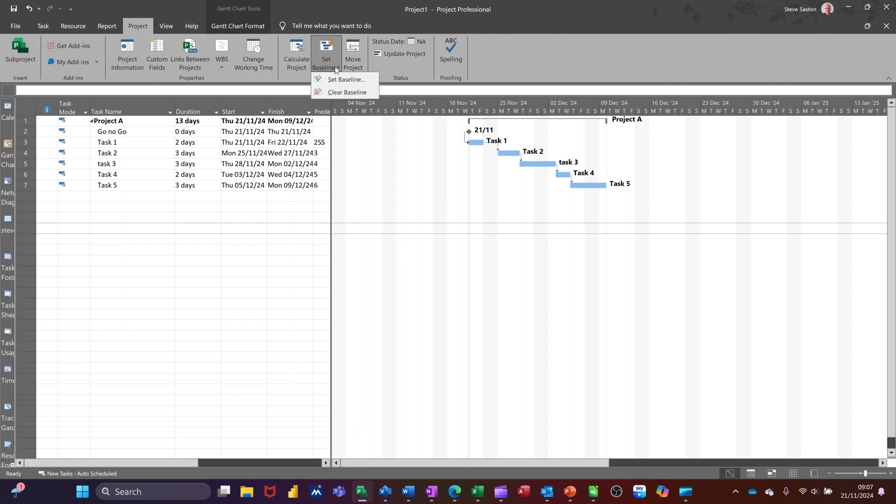
pyautogui.click(349, 80)
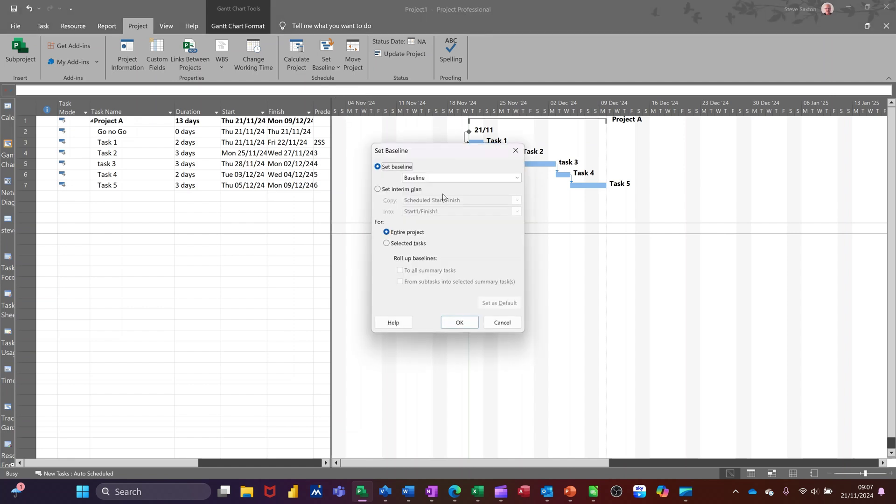
pyautogui.click(513, 179)
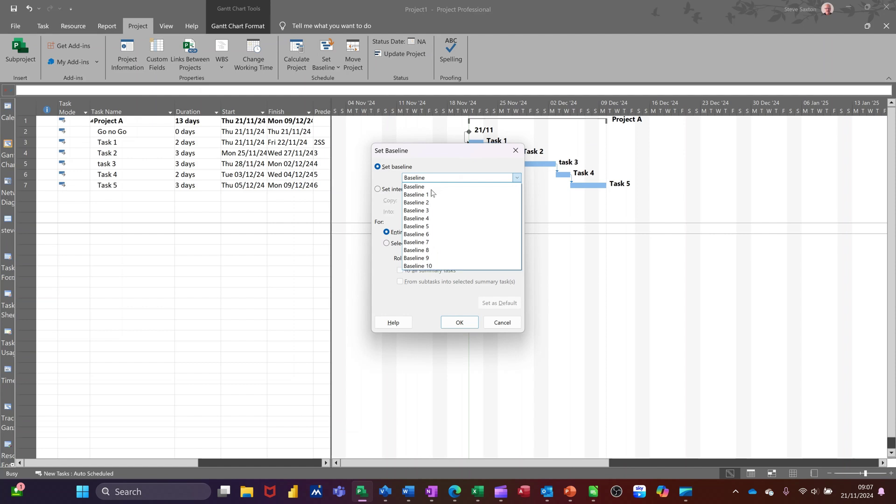
pyautogui.click(423, 187)
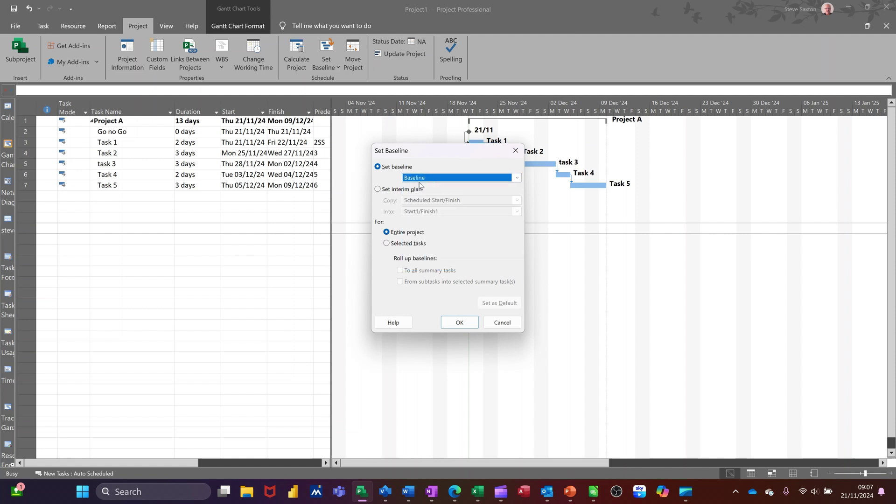
pyautogui.click(459, 323)
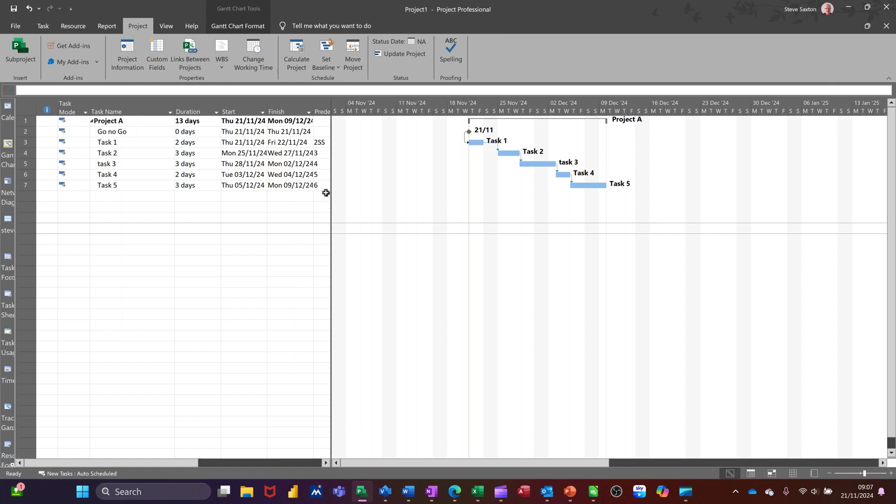
# Mark Task 1 as 10% complete in the Update Tasks dialog
pyautogui.click(42, 26)
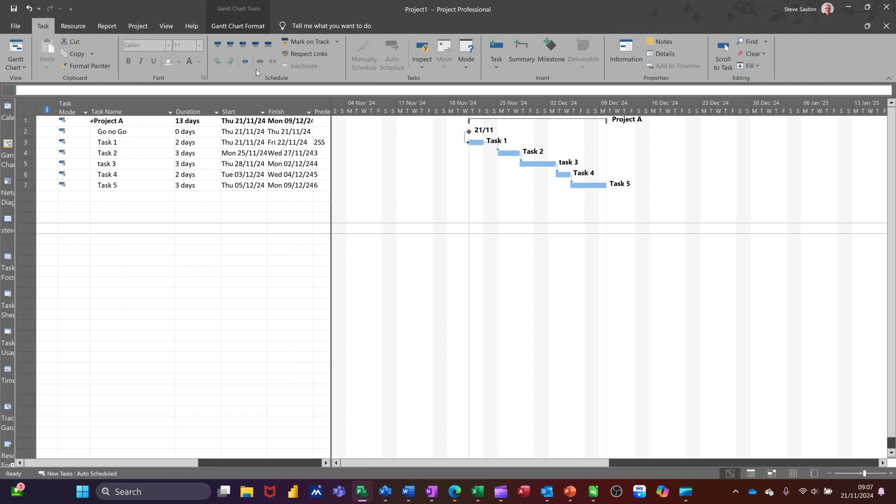
pyautogui.click(337, 42)
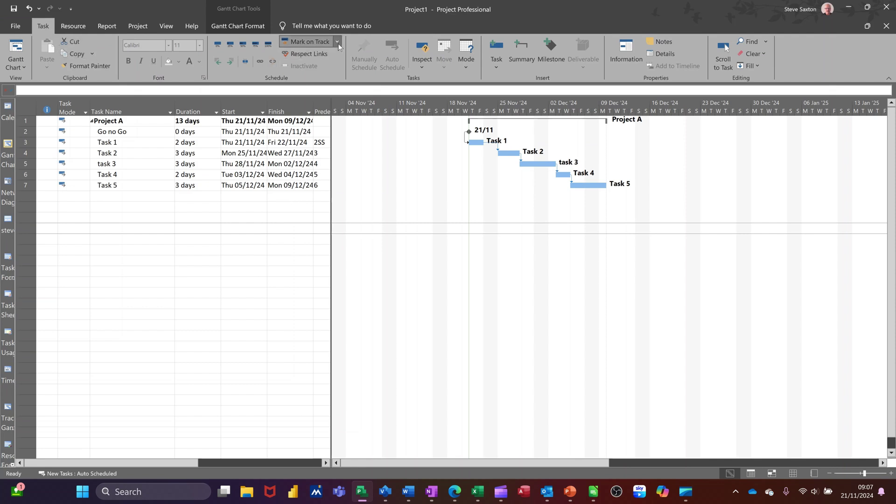
pyautogui.click(311, 68)
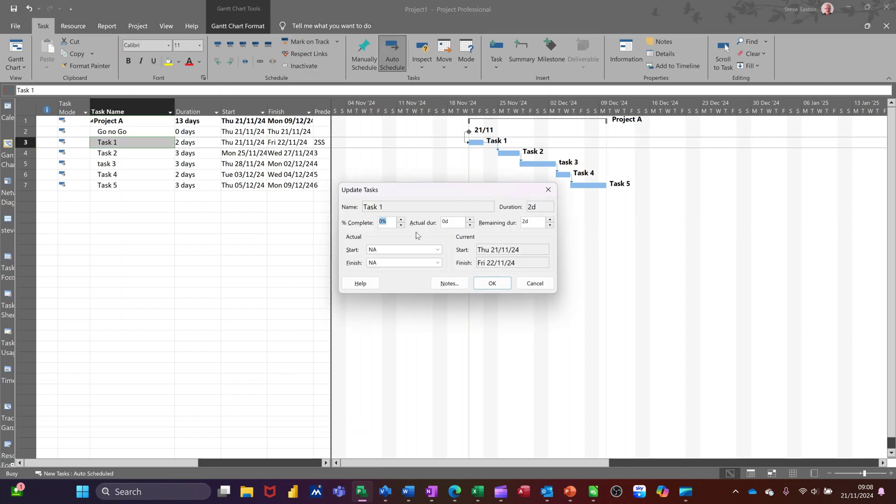
pyautogui.write('1')
pyautogui.click(492, 282)
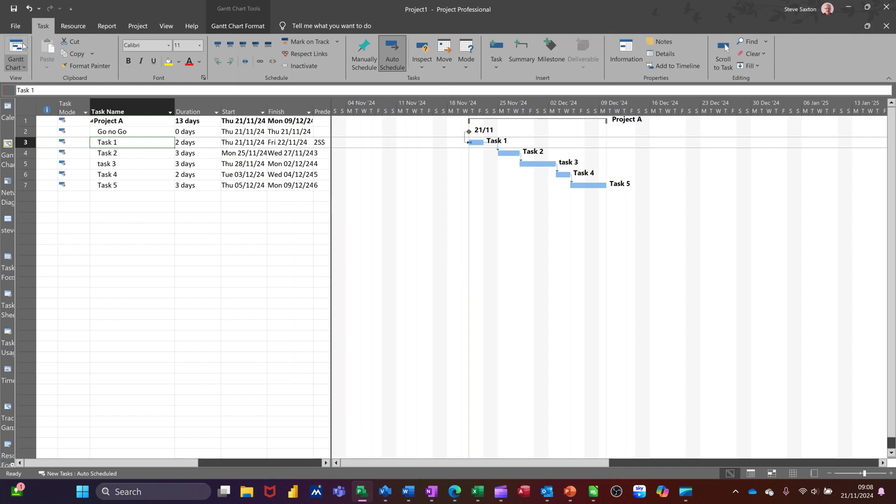
# Switch to the Tracking Gantt view and narrow the task table to widen the timeline
pyautogui.click(19, 64)
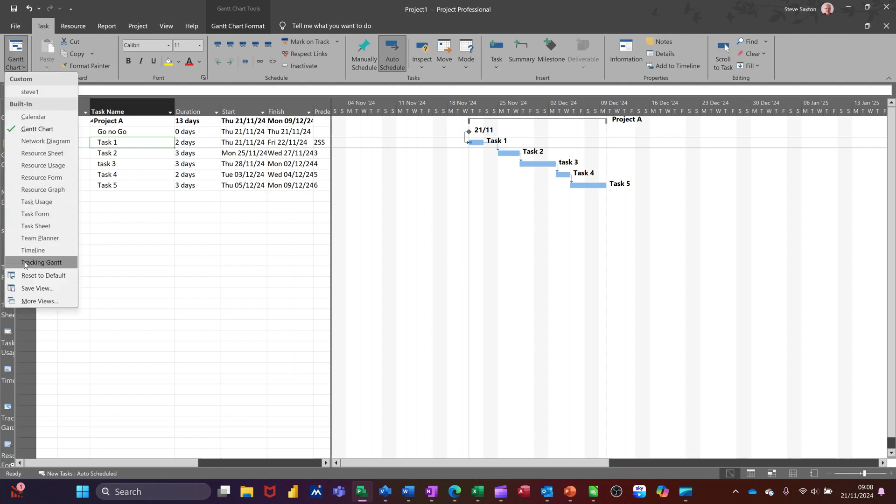
pyautogui.click(41, 263)
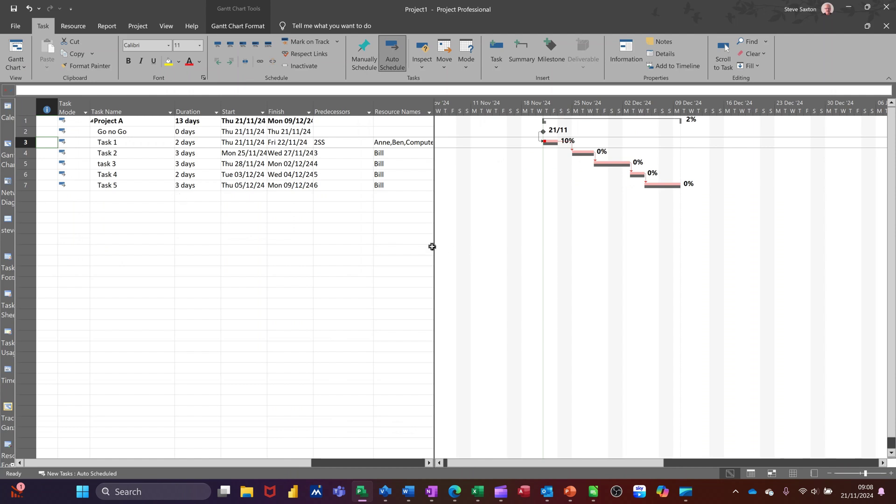
pyautogui.moveTo(432, 248); pyautogui.dragTo(478, 244)
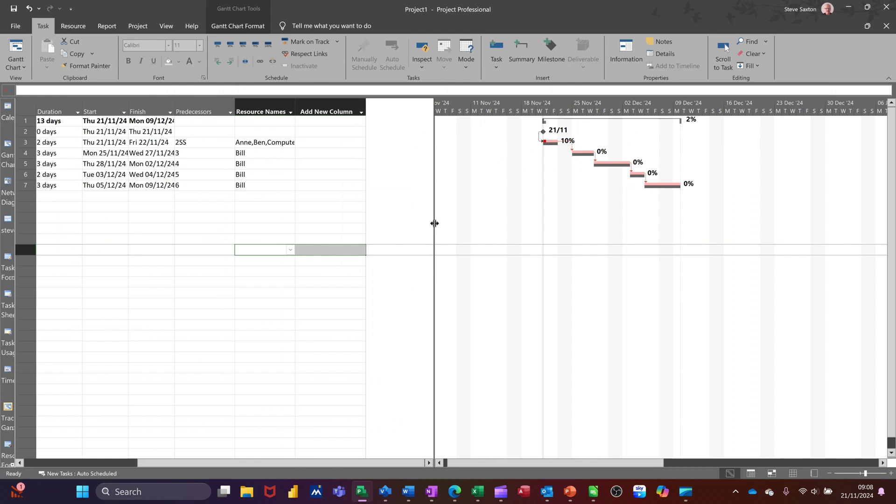
pyautogui.moveTo(435, 224); pyautogui.dragTo(359, 230)
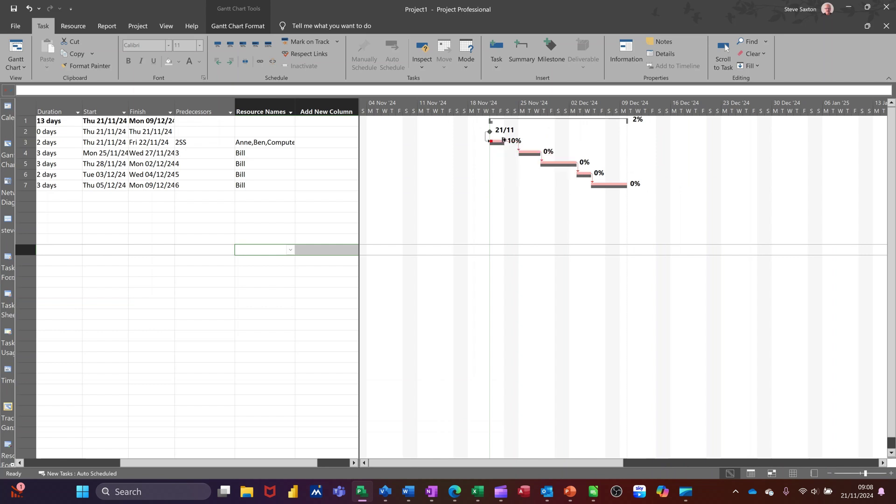
pyautogui.moveTo(285, 466); pyautogui.dragTo(224, 466)
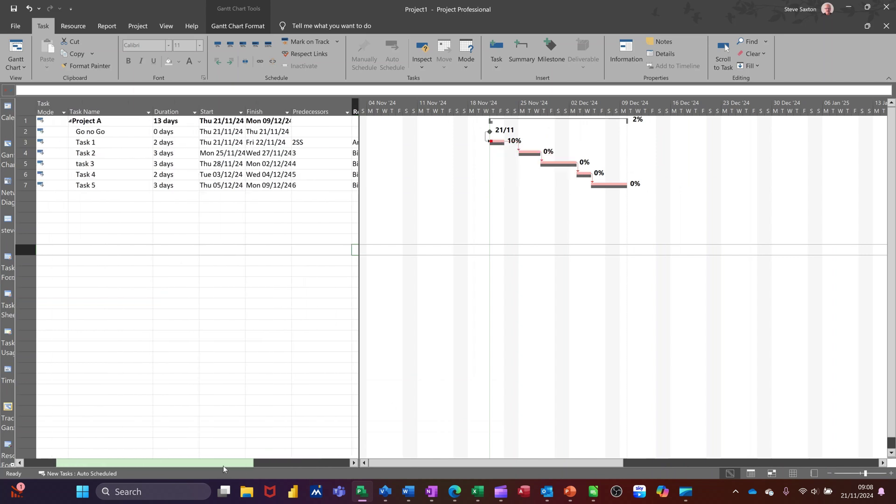
# Display Baseline bars and slippage for the baseline saved on Thu 21/11/24
pyautogui.click(245, 26)
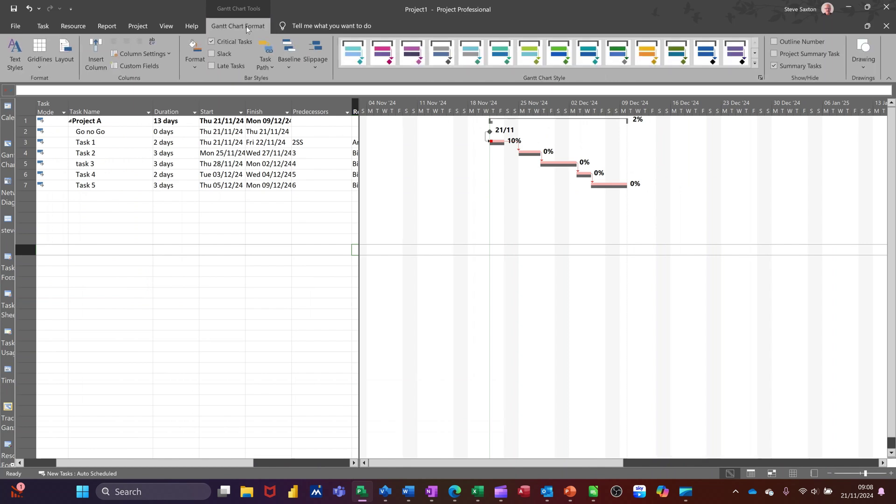
pyautogui.click(290, 66)
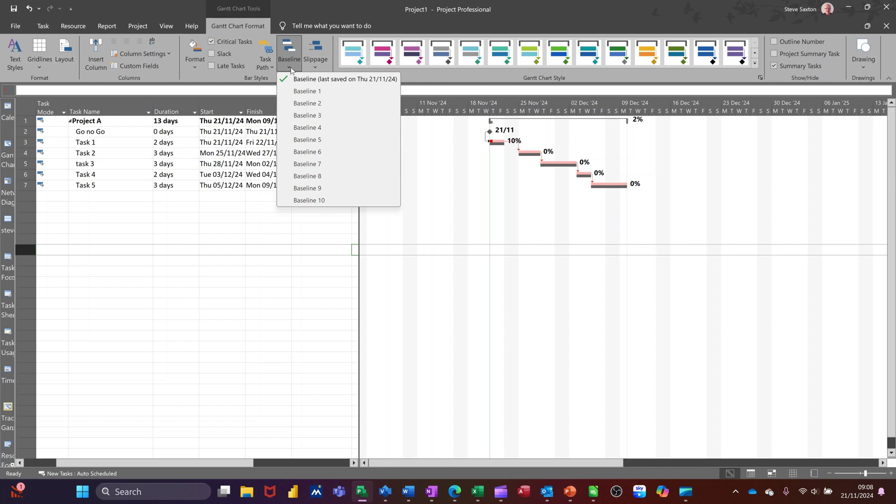
pyautogui.click(295, 92)
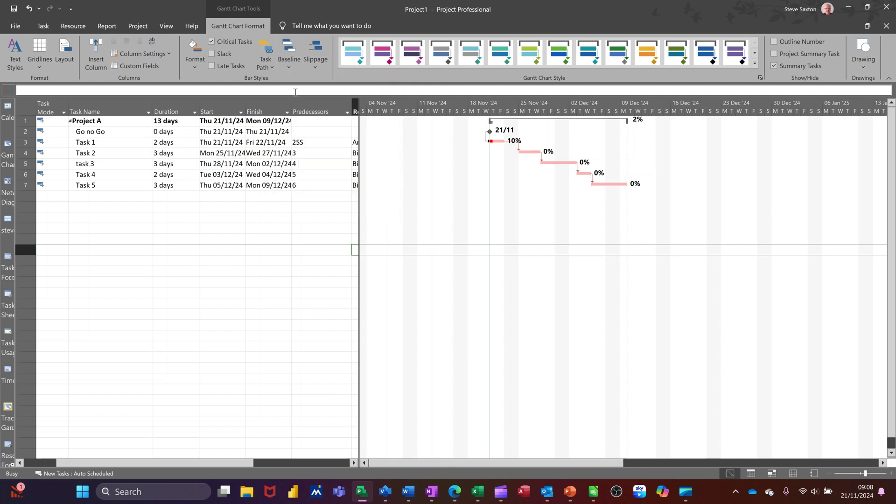
pyautogui.click(290, 69)
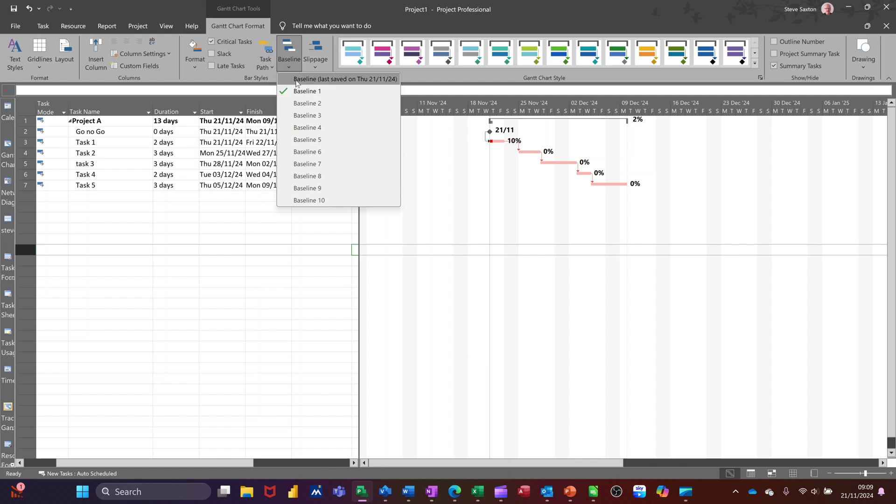
pyautogui.click(296, 80)
pyautogui.click(316, 66)
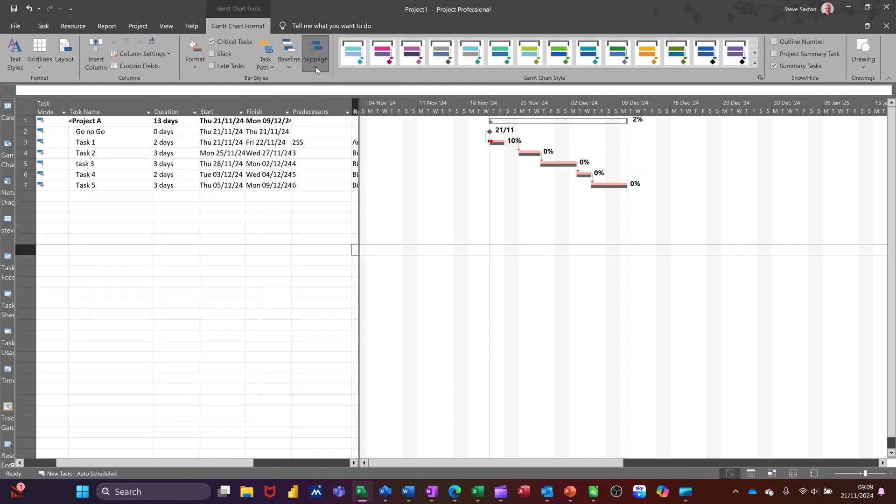
pyautogui.click(324, 83)
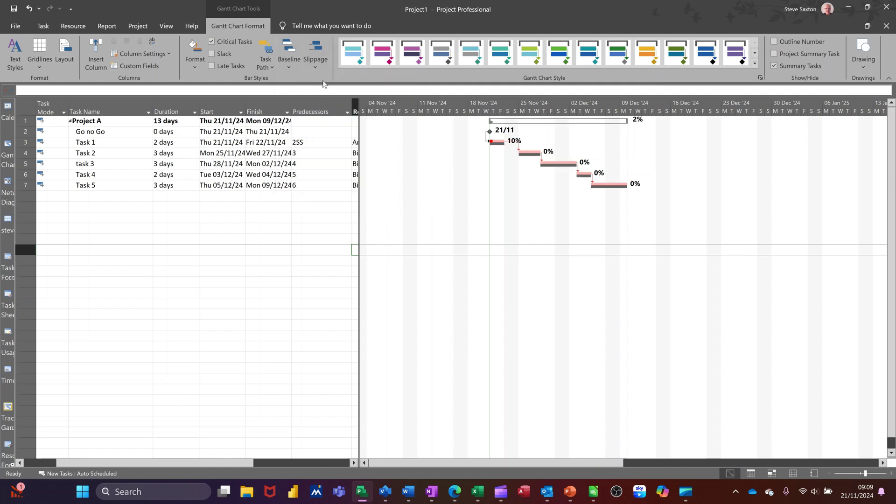
pyautogui.click(314, 68)
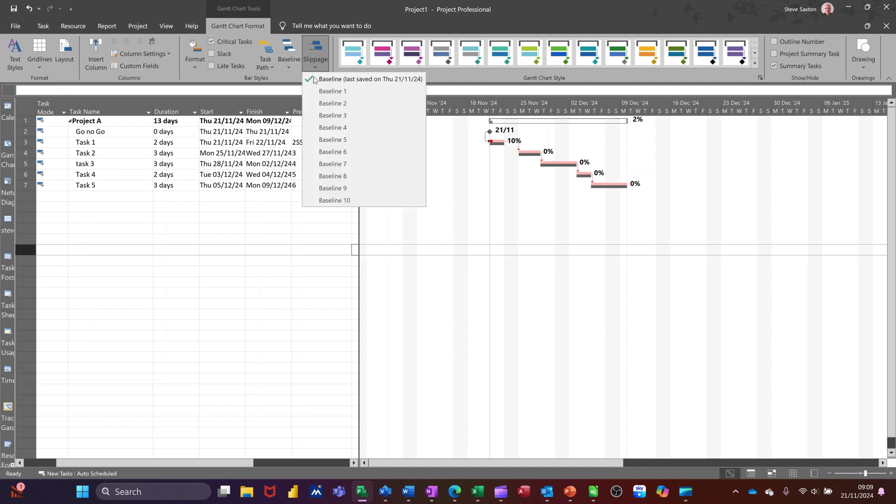
pyautogui.click(325, 80)
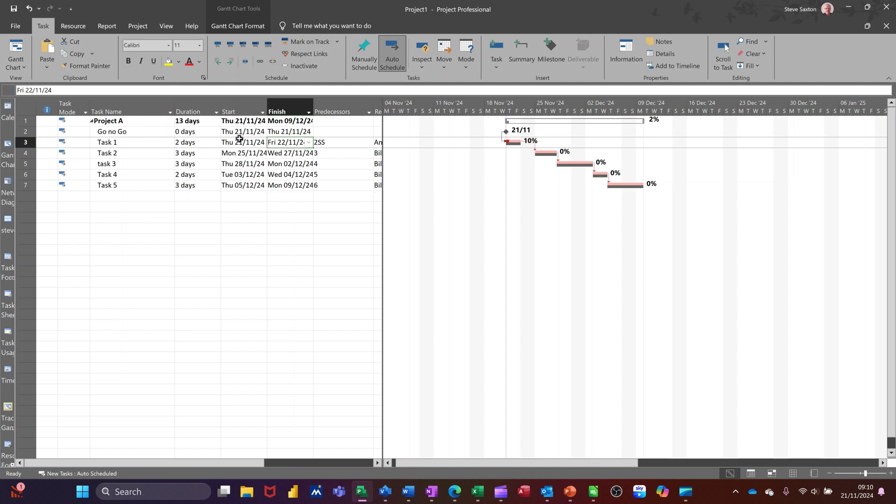
# Apply the Tracking table to the task sheet and widen it to reveal more columns
pyautogui.click(166, 27)
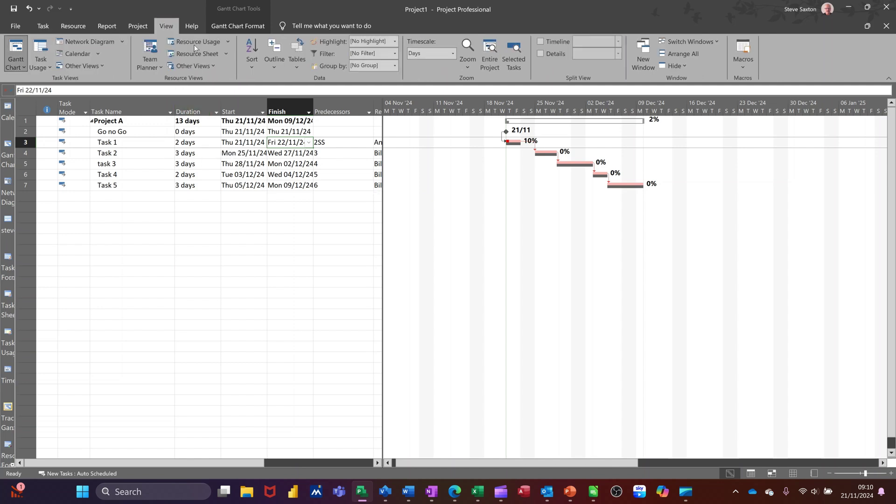
pyautogui.click(293, 68)
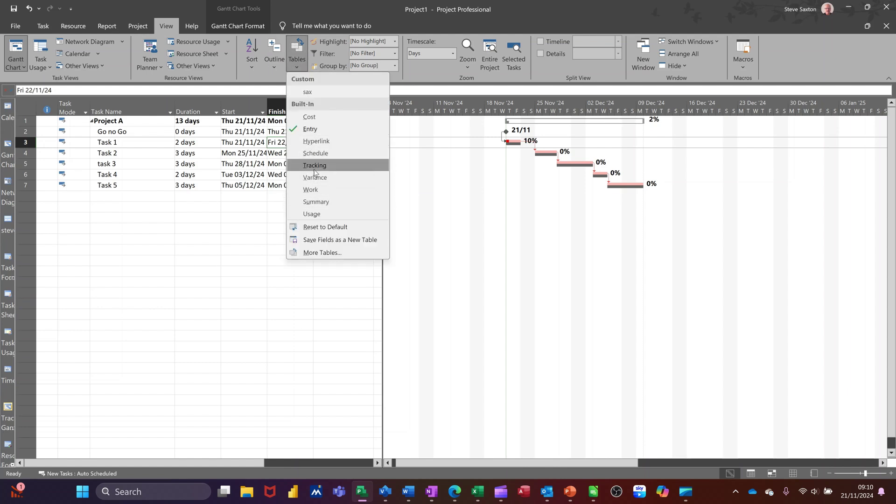
pyautogui.click(310, 129)
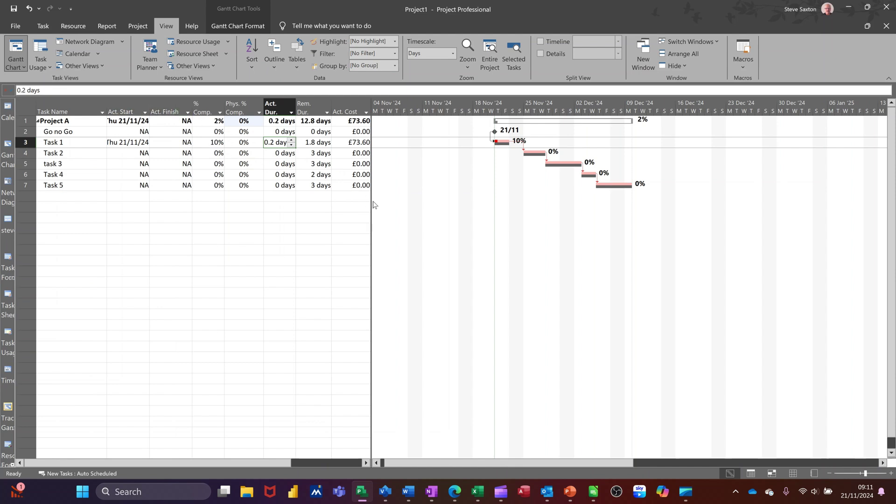
pyautogui.moveTo(374, 204); pyautogui.dragTo(499, 209)
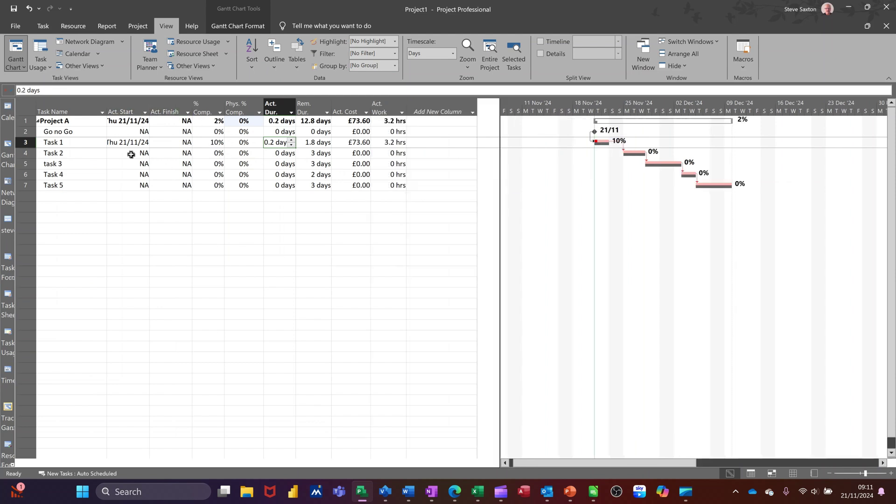
# Insert Baseline Start, then Baseline Finish, then Baseline Duration columns ahead of % Comp
pyautogui.rightClick(199, 105)
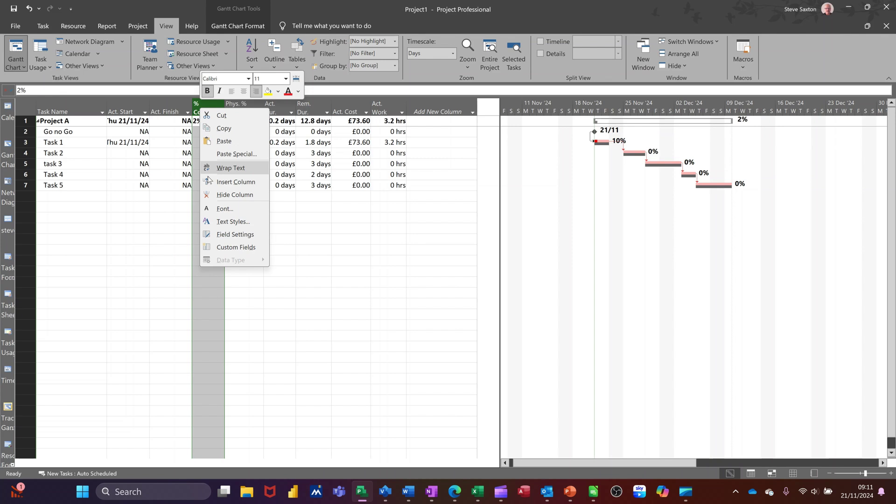
pyautogui.click(209, 182)
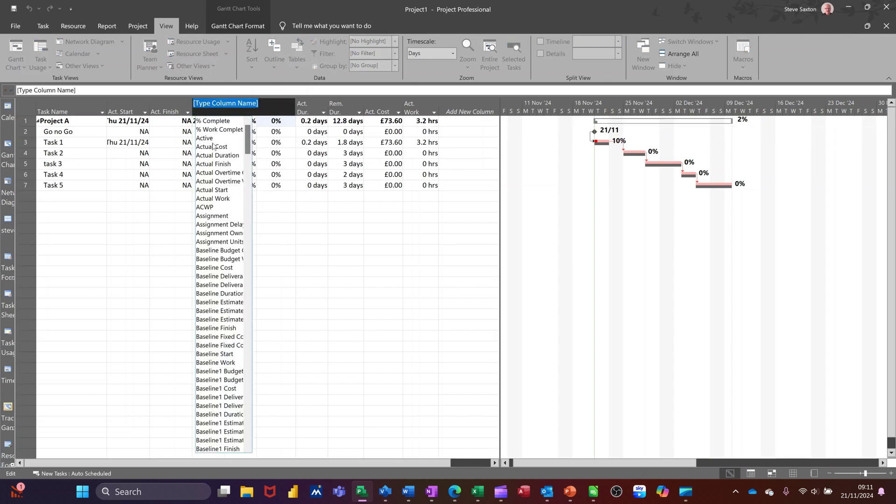
pyautogui.write('baseline Budget Cost')
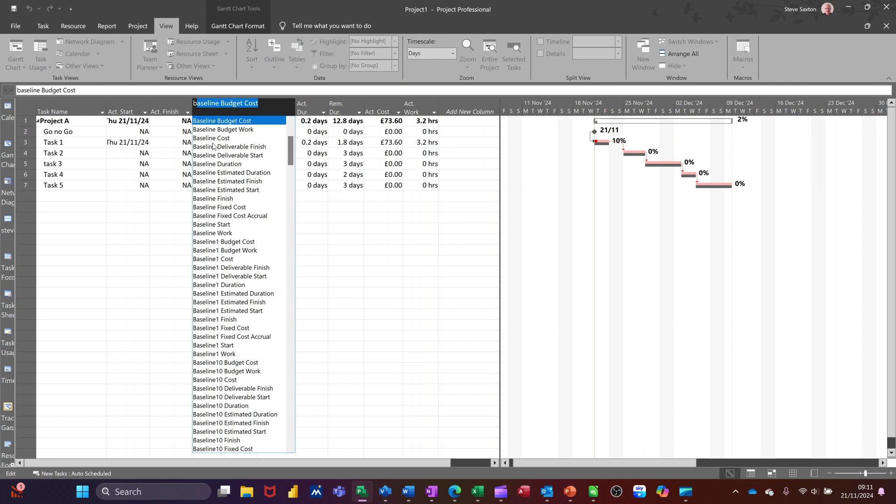
pyautogui.click(213, 226)
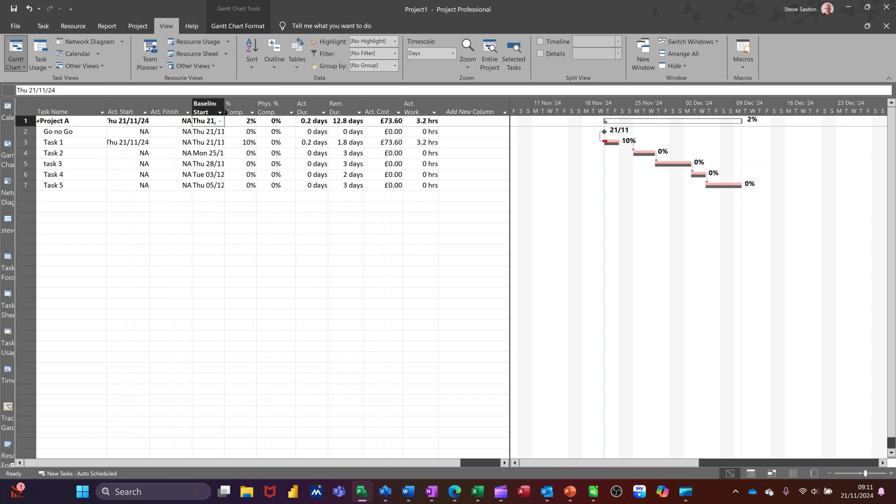
pyautogui.rightClick(229, 110)
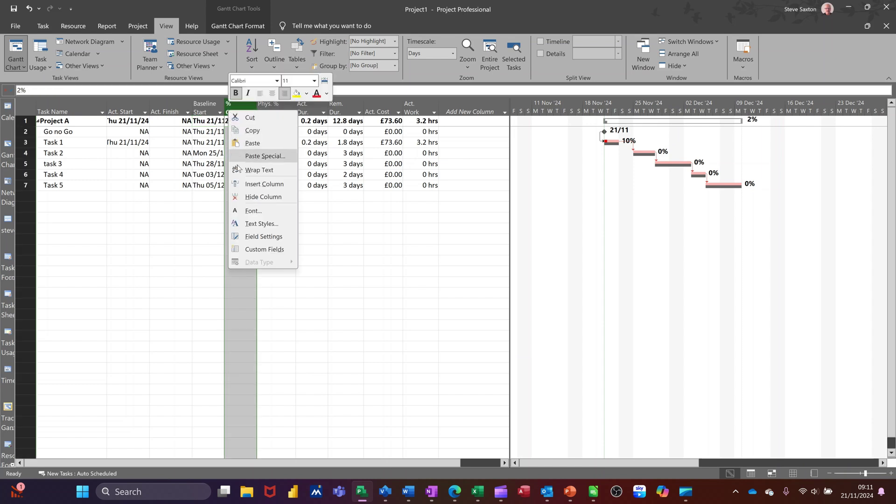
pyautogui.click(265, 184)
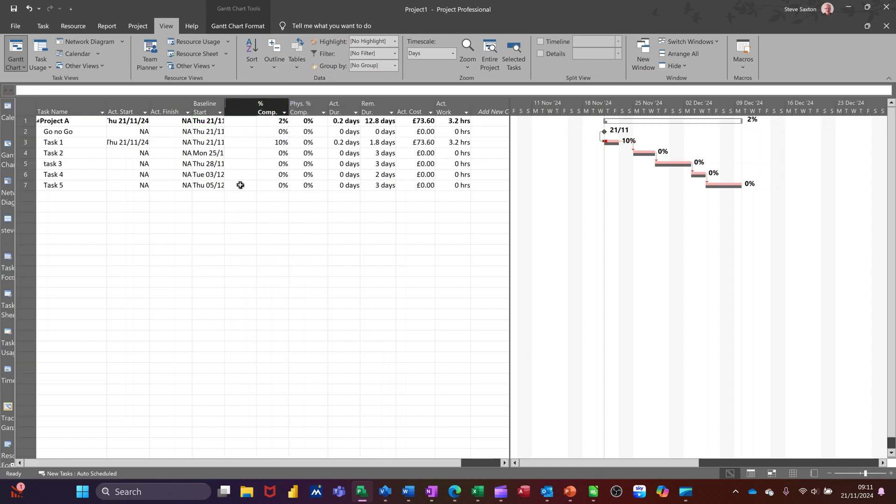
pyautogui.write('baseline Budget Cost')
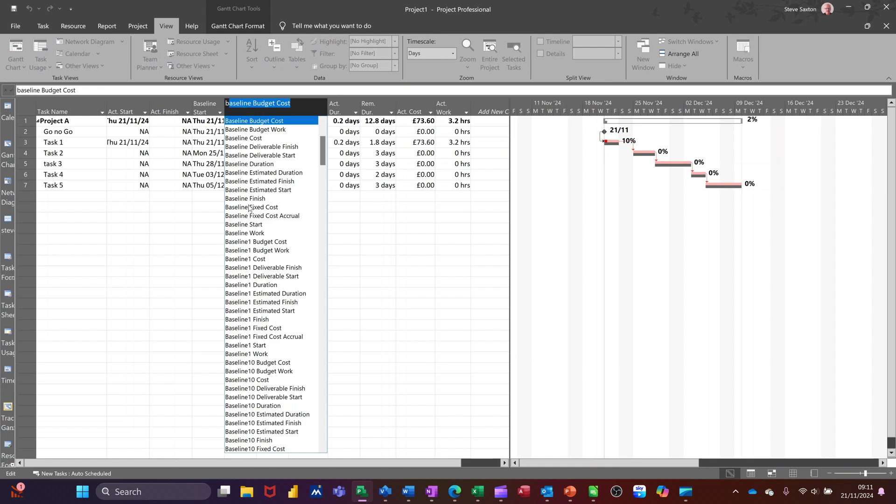
pyautogui.click(248, 199)
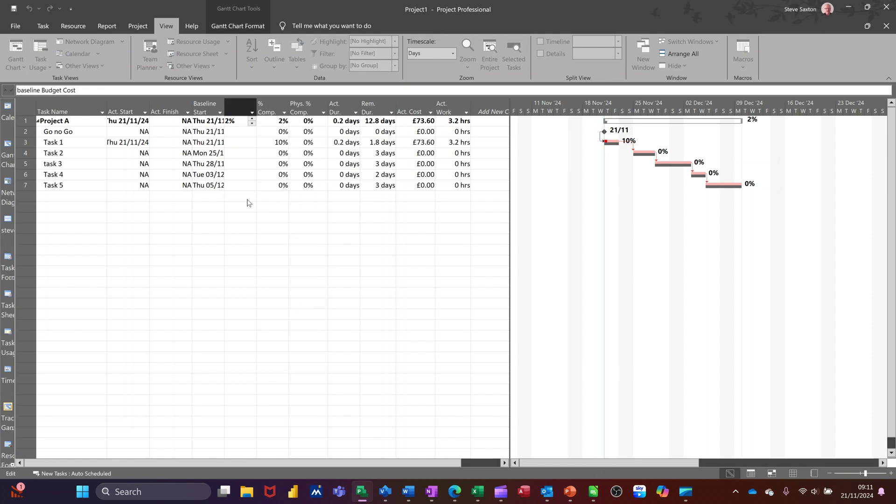
pyautogui.rightClick(270, 110)
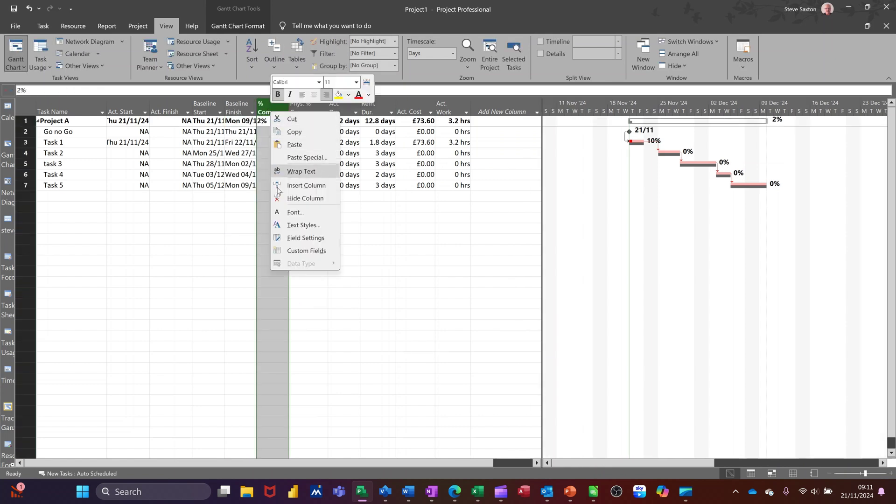
pyautogui.click(280, 185)
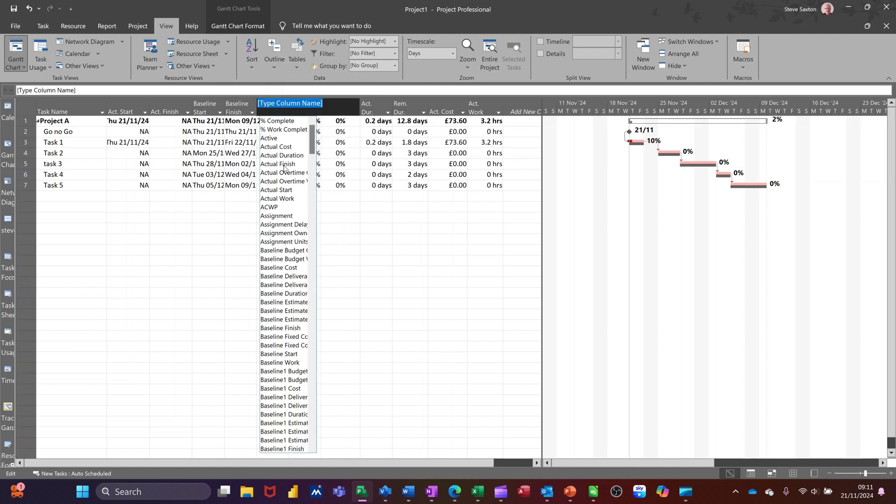
pyautogui.write('baseline Budget Cost')
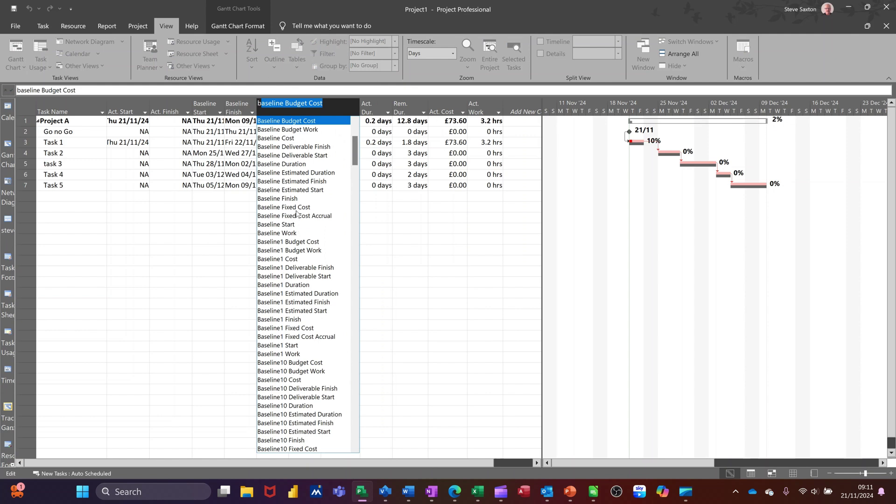
pyautogui.click(290, 166)
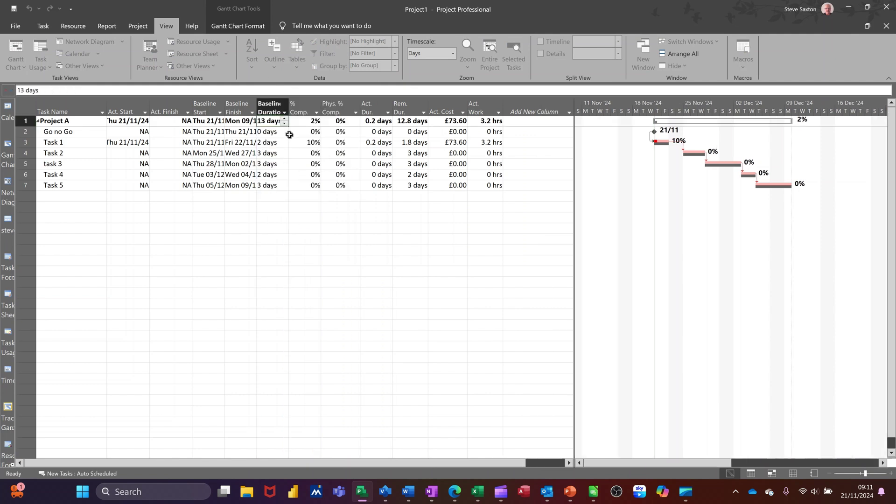
# Rearrange the actual-value columns so Act. Start sits directly after Baseline Duration
pyautogui.click(157, 110)
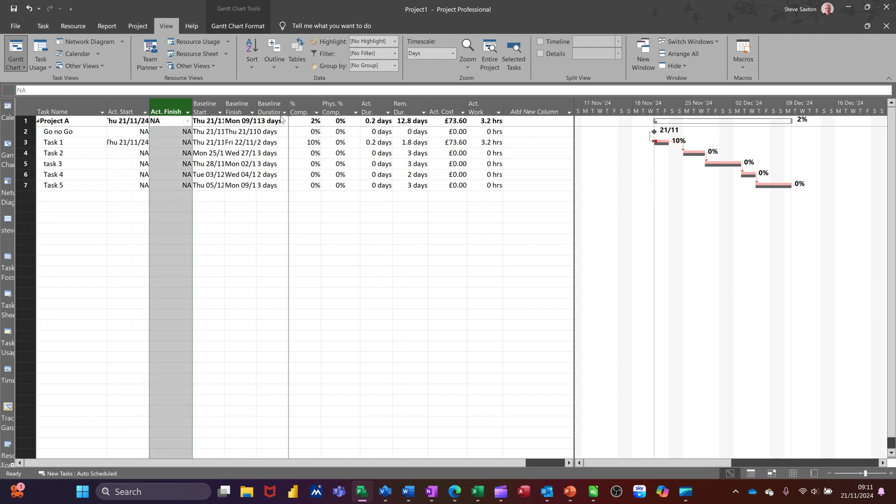
pyautogui.moveTo(286, 117); pyautogui.dragTo(286, 117)
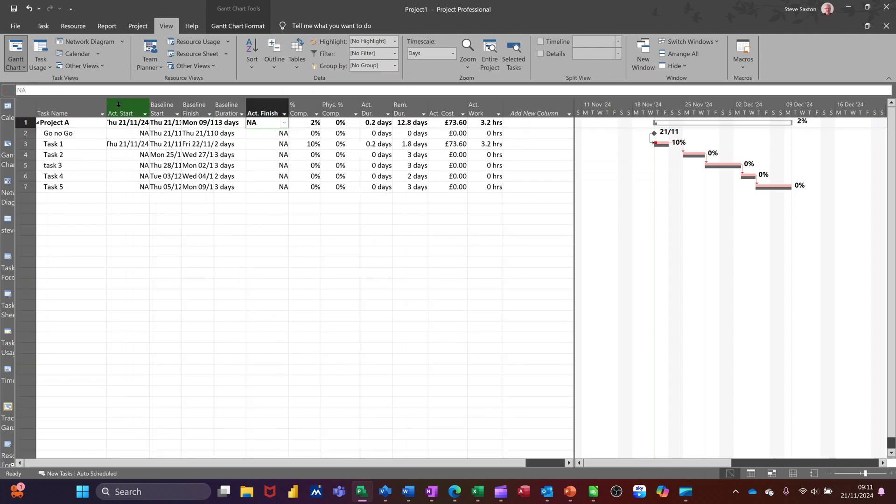
pyautogui.moveTo(118, 106); pyautogui.dragTo(250, 112)
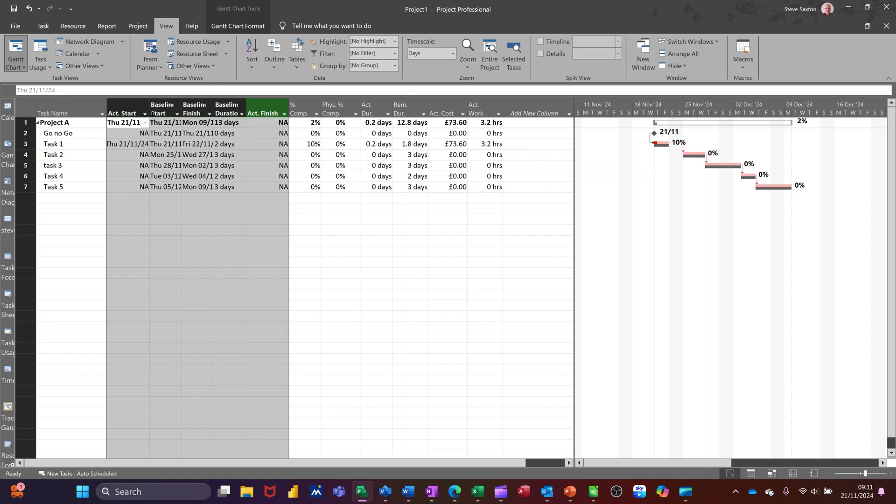
pyautogui.click(123, 112)
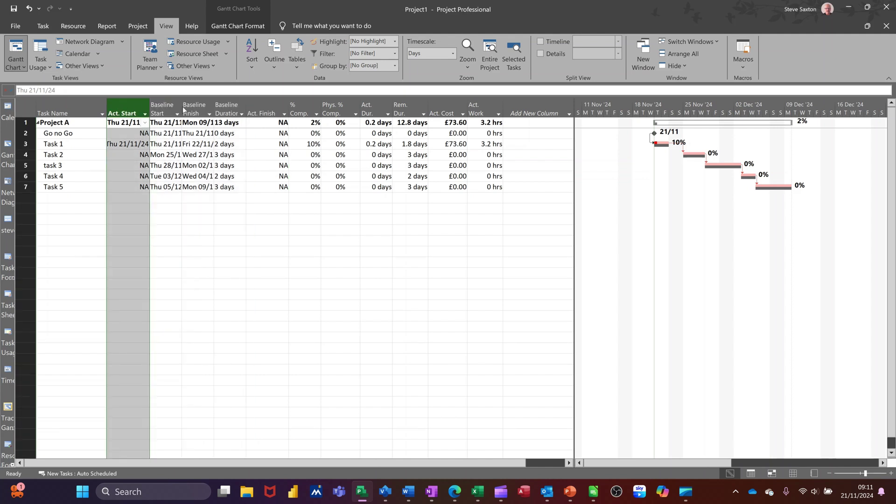
pyautogui.moveTo(184, 110); pyautogui.dragTo(227, 174)
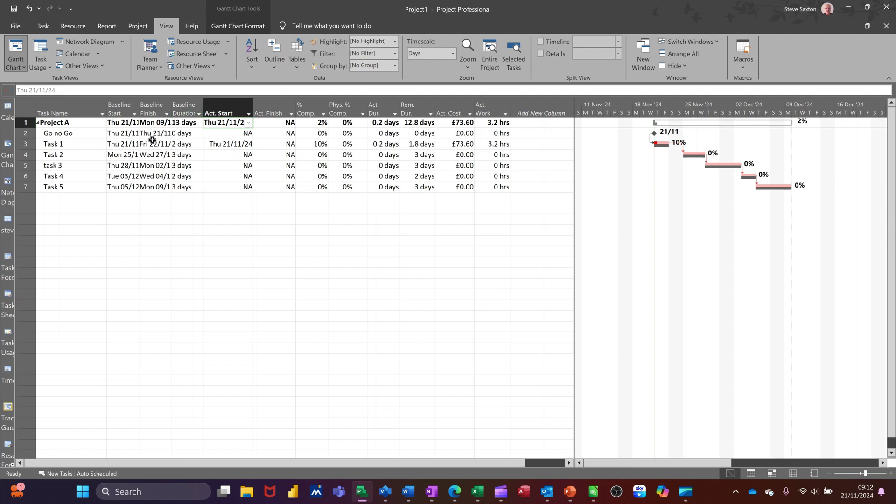
# Enter 3 days as Task 1's actual duration and widen Act. Finish to show full dates
pyautogui.click(196, 135)
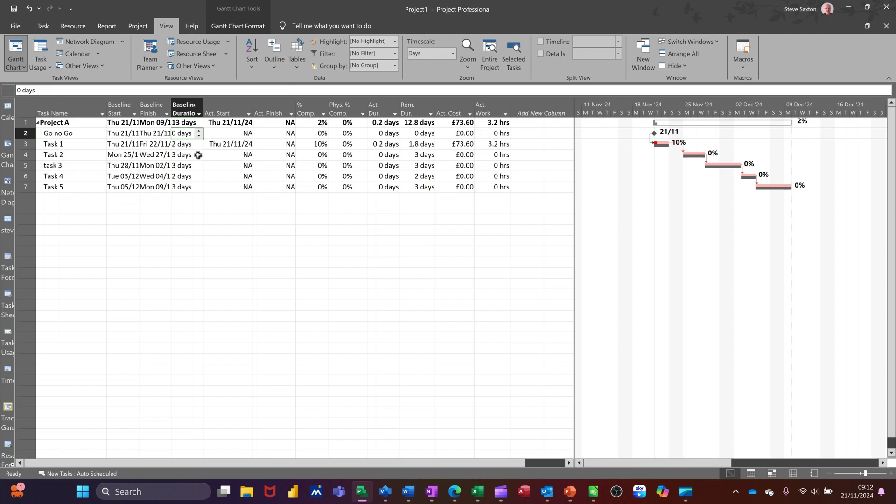
pyautogui.click(191, 148)
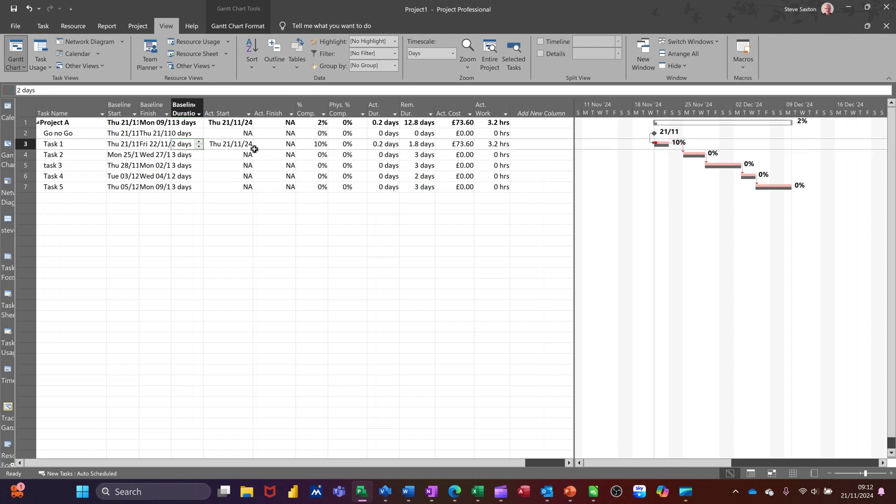
pyautogui.click(379, 144)
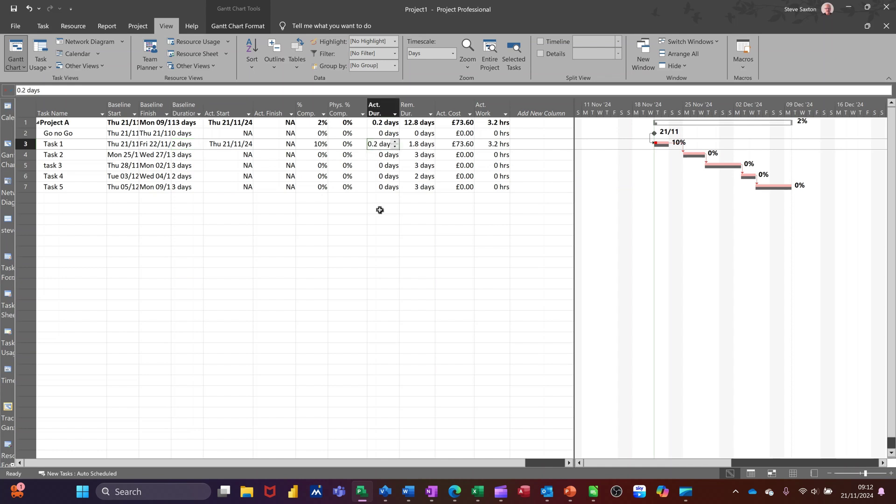
pyautogui.write('3')
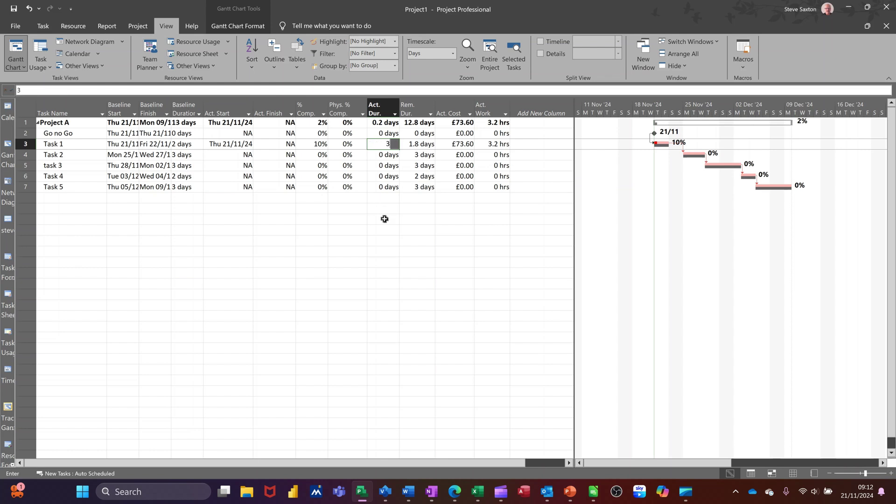
pyautogui.click(383, 218)
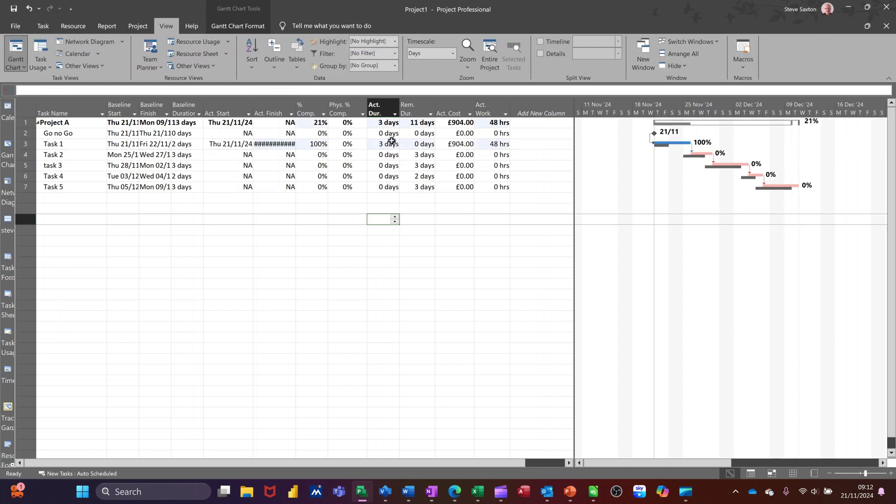
pyautogui.doubleClick(296, 109)
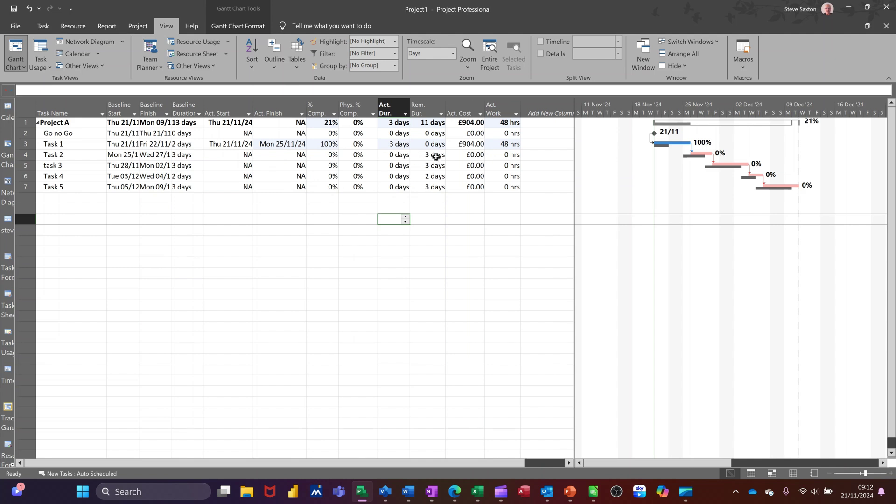
# Give Task 2 an actual duration of 2 days and 0 days remaining
pyautogui.click(392, 155)
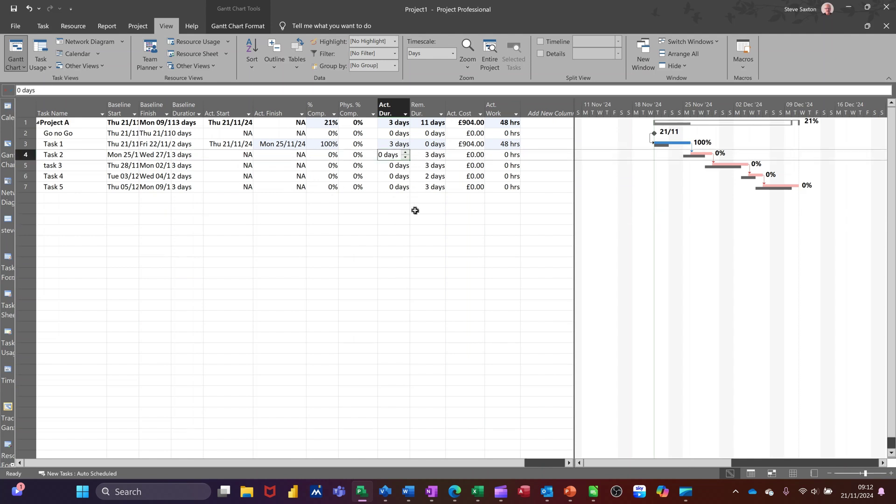
pyautogui.write('2')
pyautogui.click(427, 208)
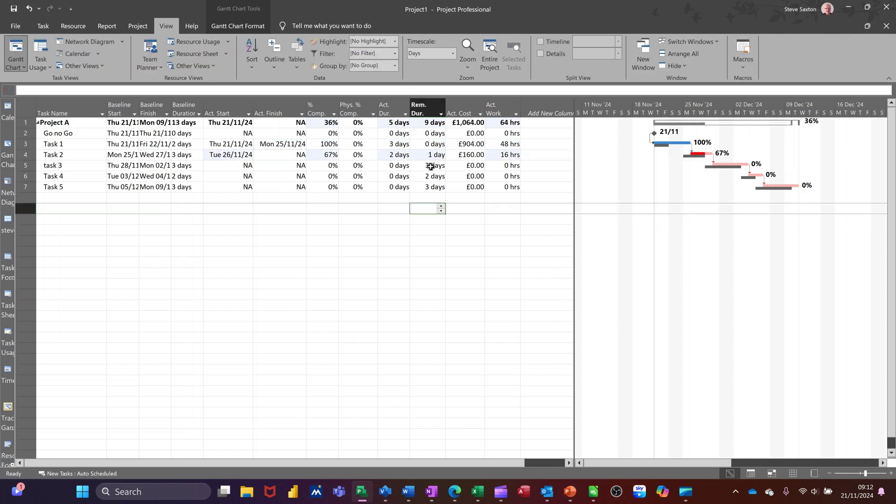
pyautogui.click(423, 155)
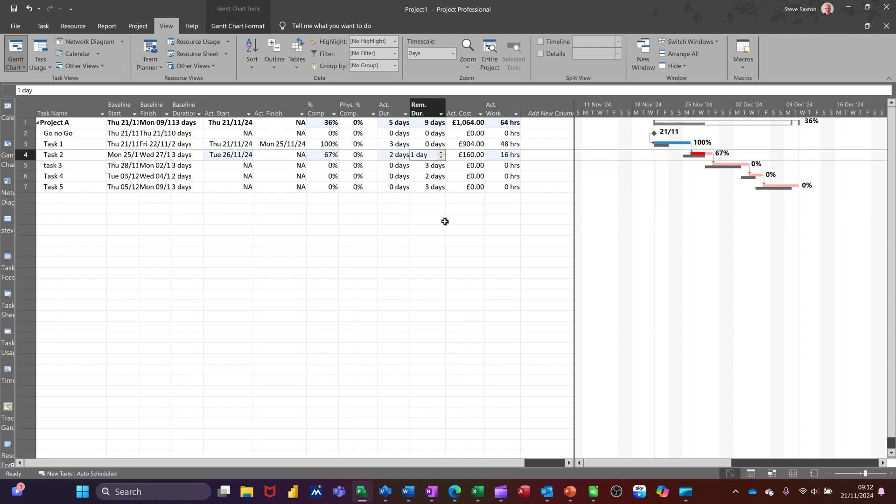
pyautogui.write('0')
pyautogui.click(430, 210)
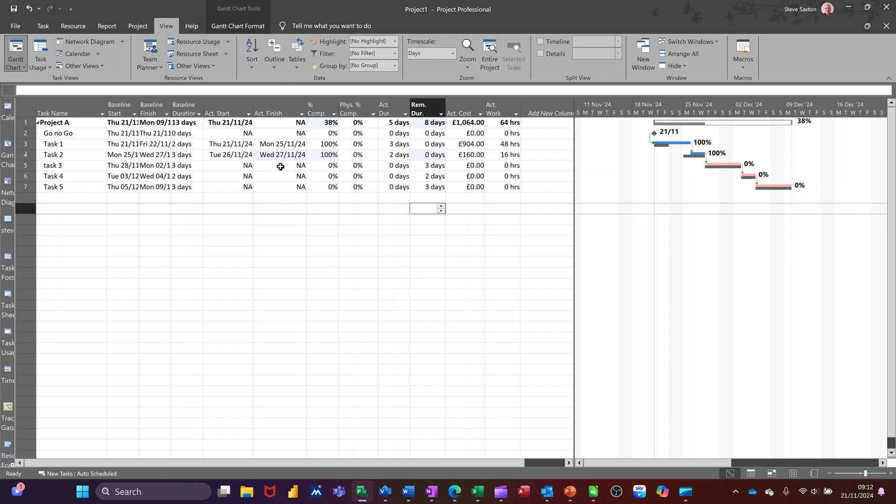
# Set the Go no Go milestone's actual finish to Thu 21/11/24
pyautogui.click(286, 134)
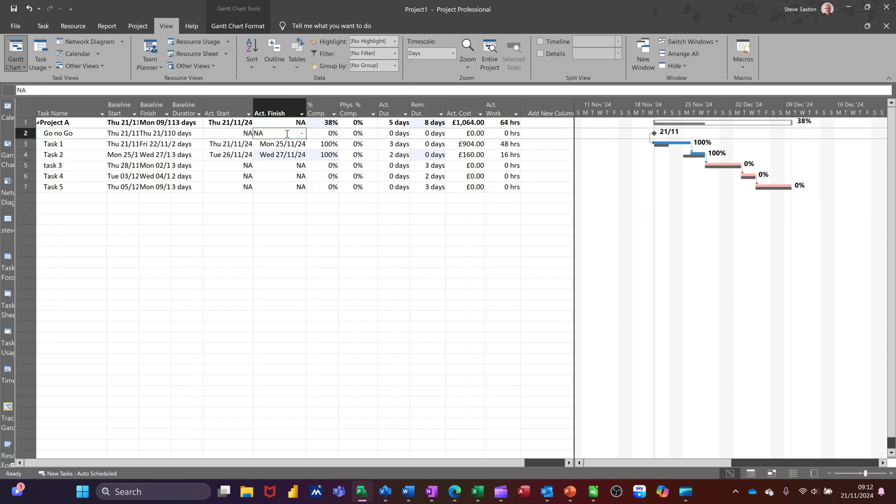
pyautogui.click(302, 135)
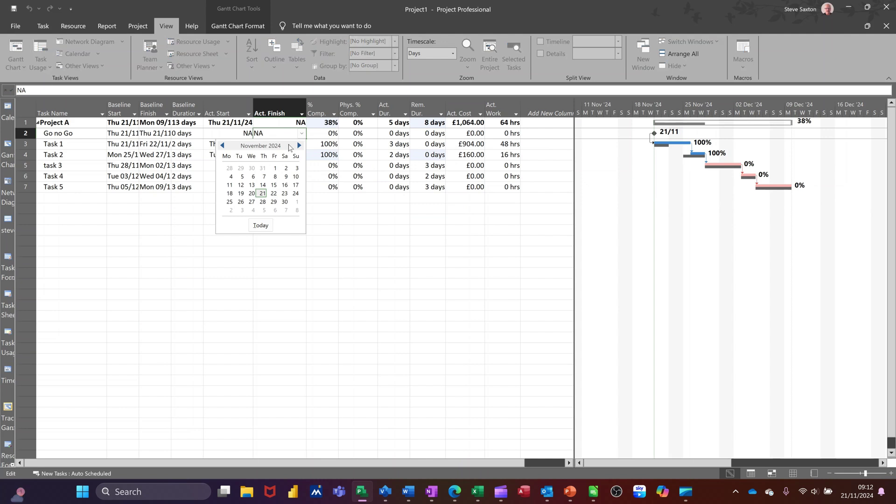
pyautogui.click(263, 195)
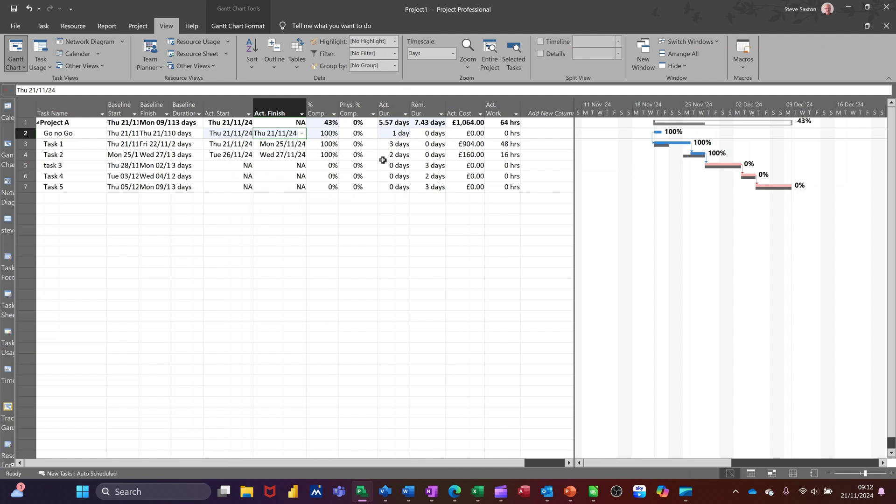
# Mark task 3 as 100% complete
pyautogui.click(327, 166)
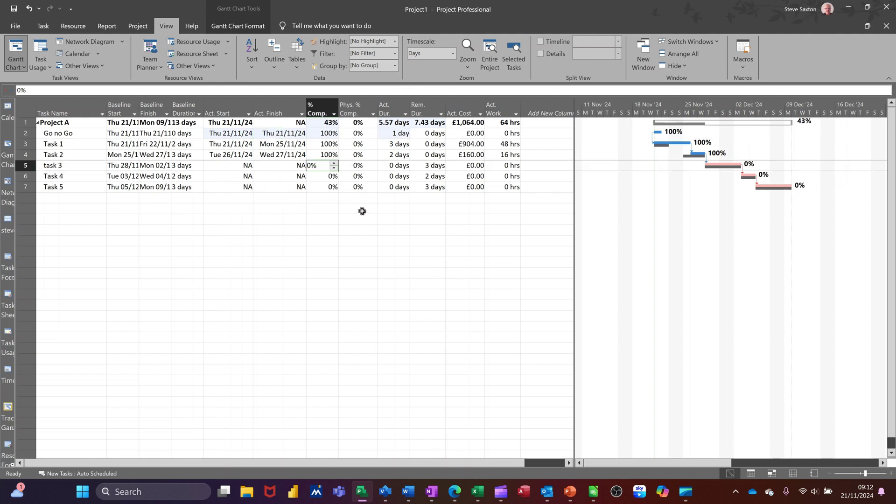
pyautogui.write('100')
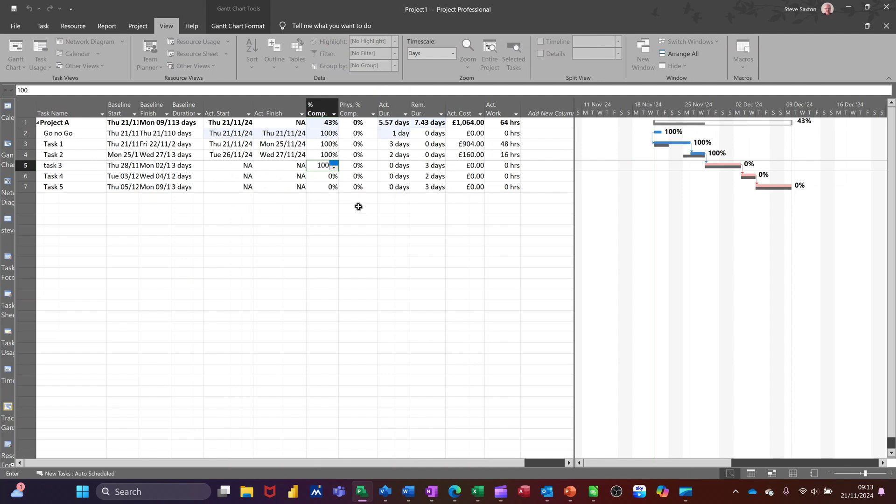
pyautogui.click(358, 206)
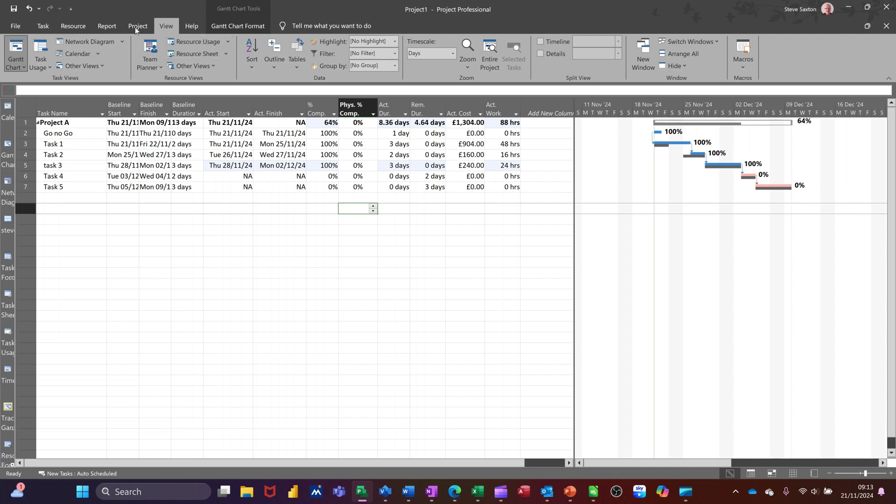
# Open the Project Overview dashboard report showing Project A at 64% complete
pyautogui.click(104, 27)
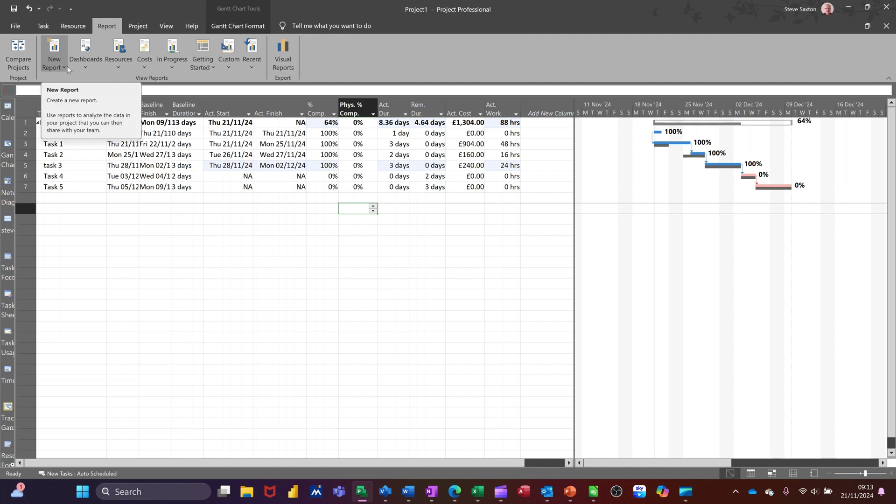
pyautogui.click(84, 65)
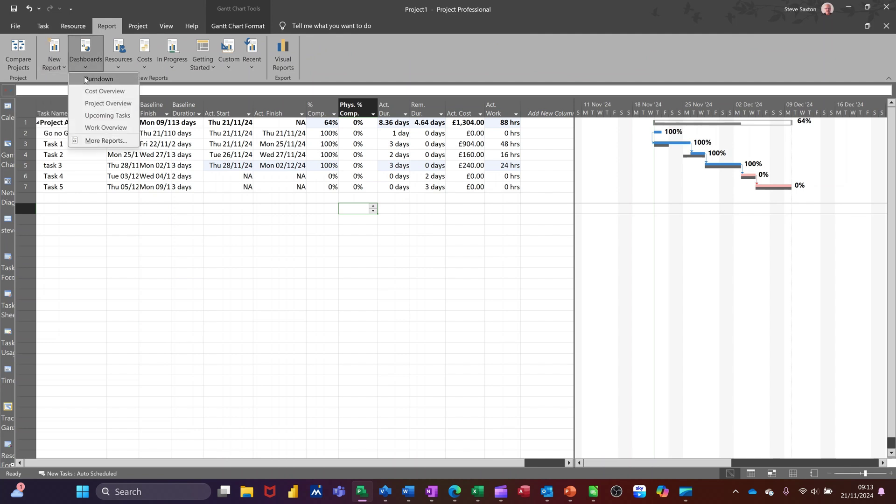
pyautogui.click(104, 104)
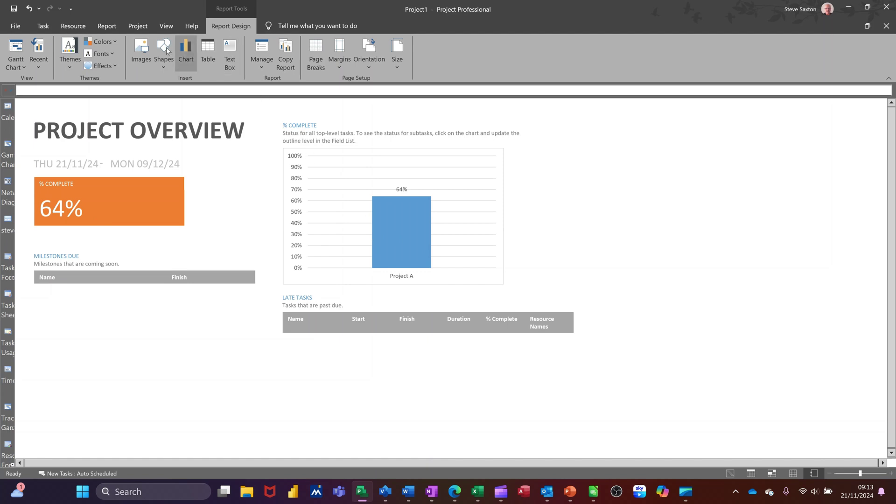
pyautogui.click(106, 29)
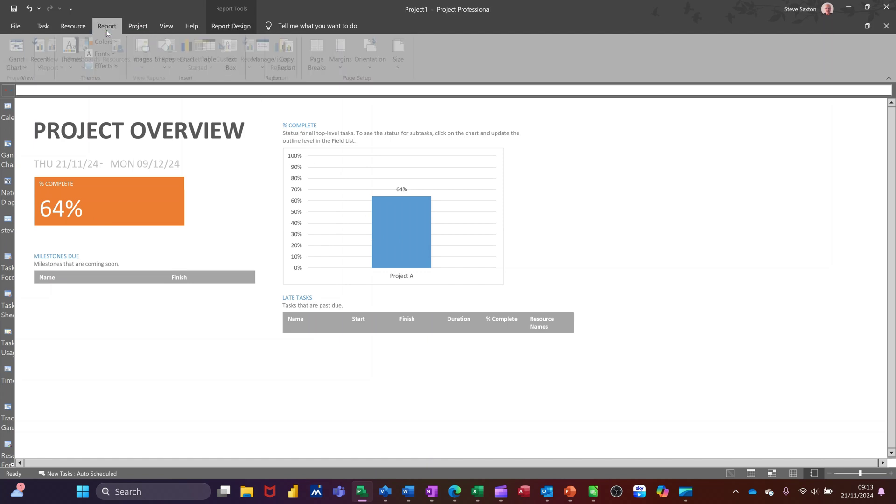
pyautogui.click(113, 66)
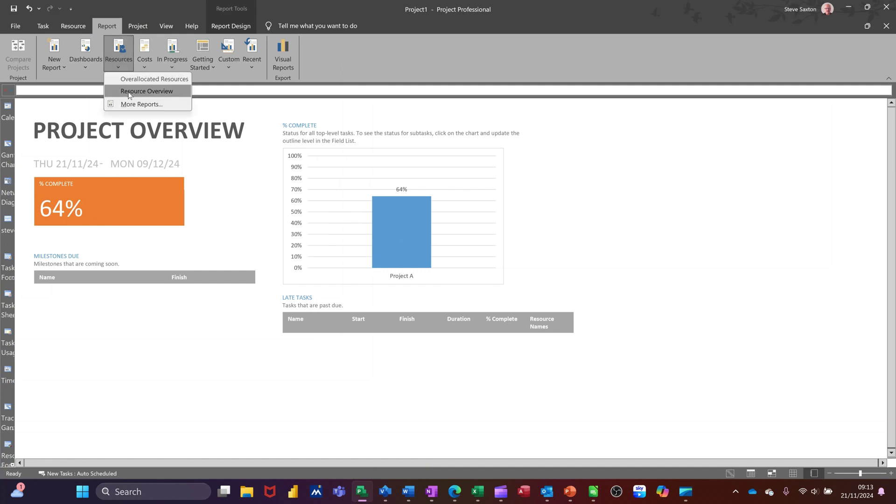
# Open the Resource Overview report to review work per resource
pyautogui.click(131, 92)
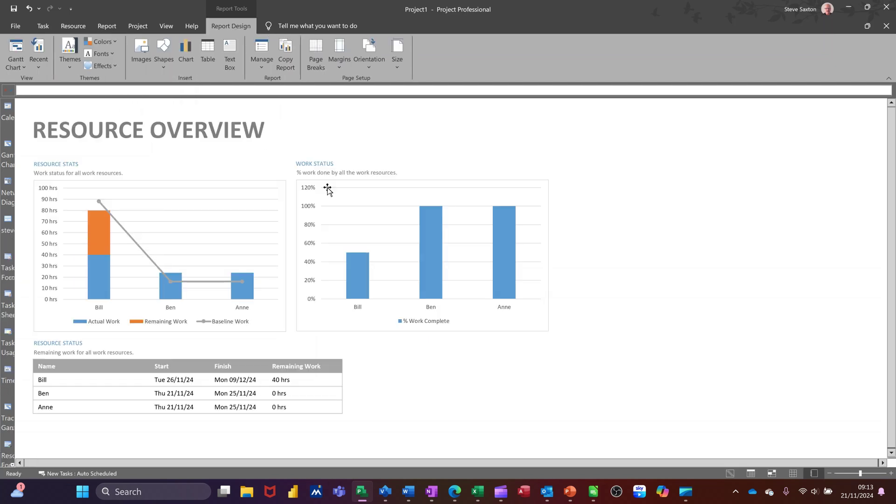